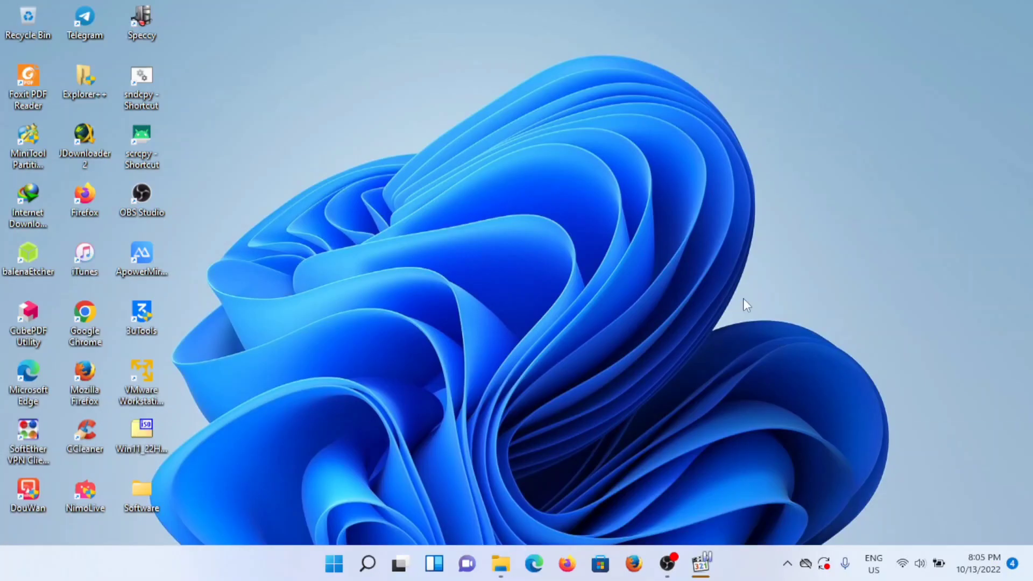
double_click(86, 319)
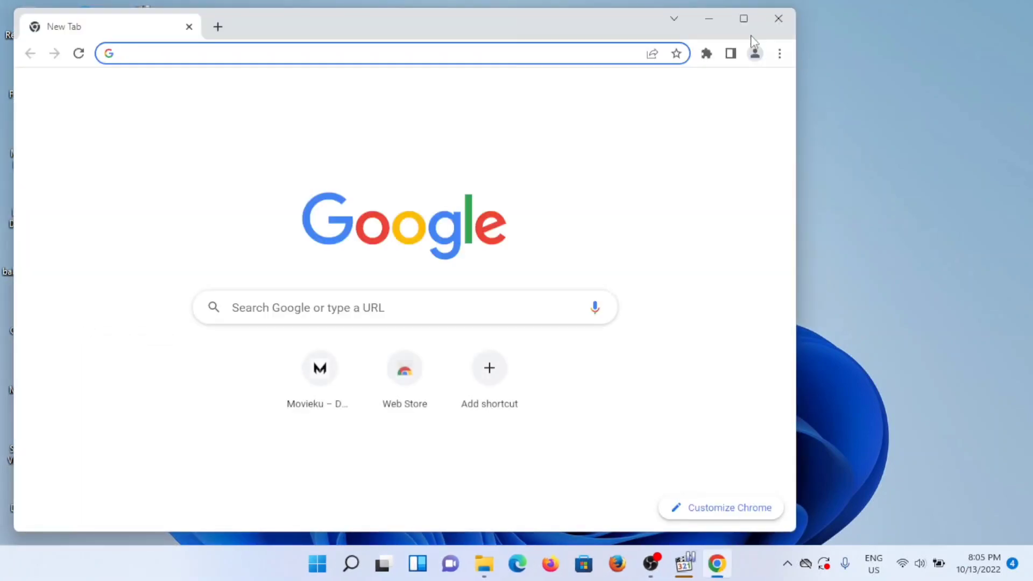
click(744, 18)
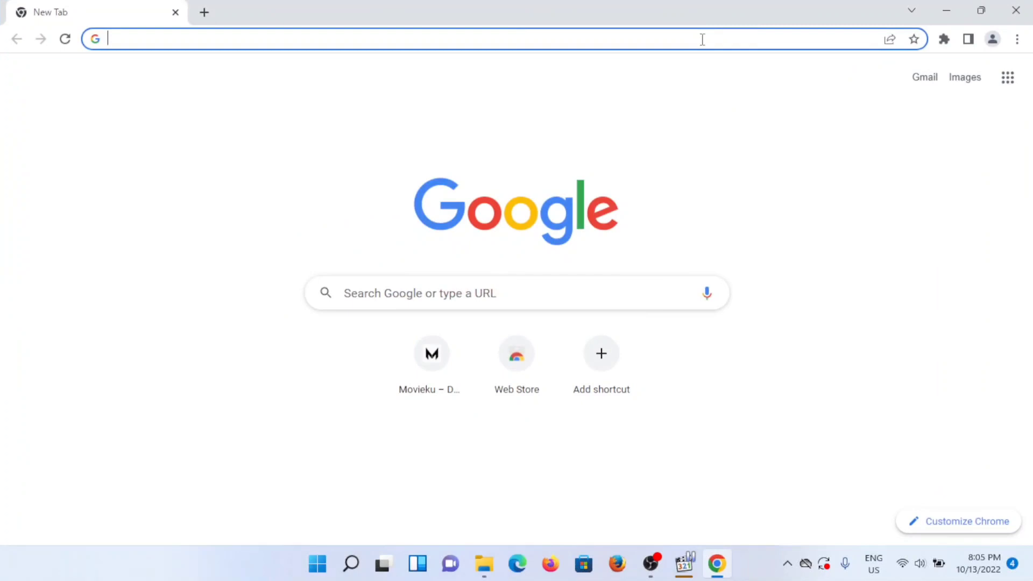
click(608, 42)
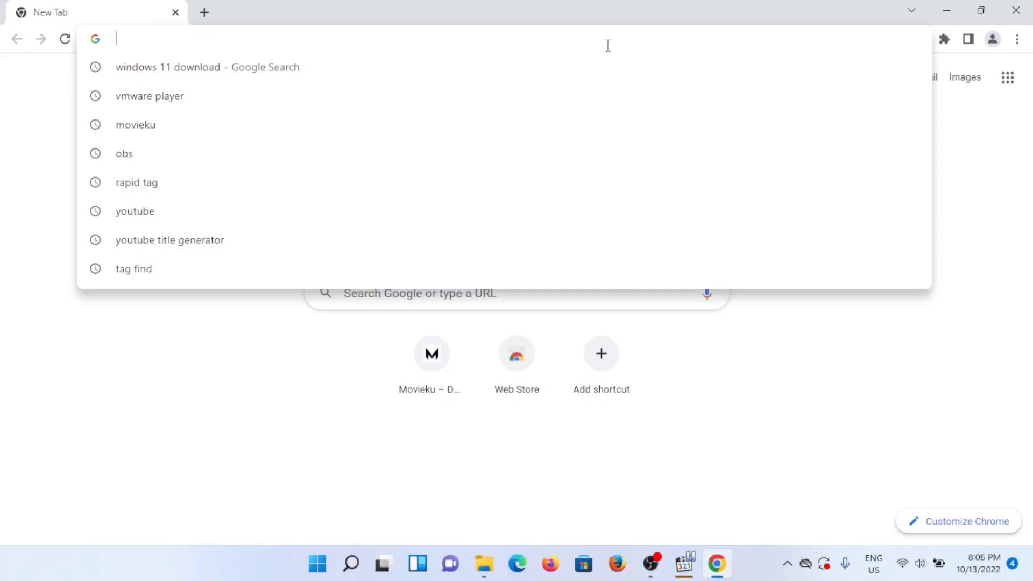
text(ht)
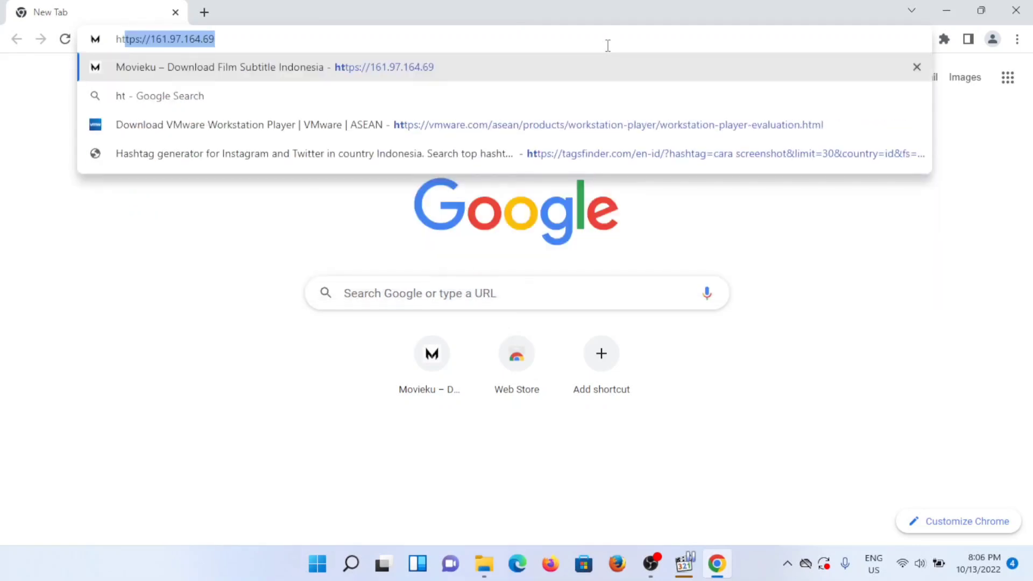
text(tps)
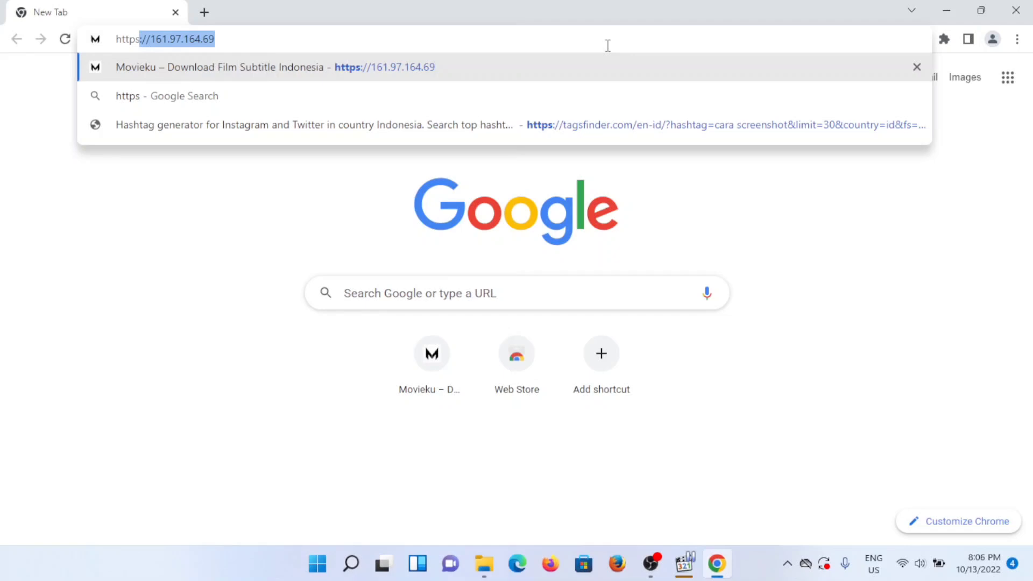
text(:)
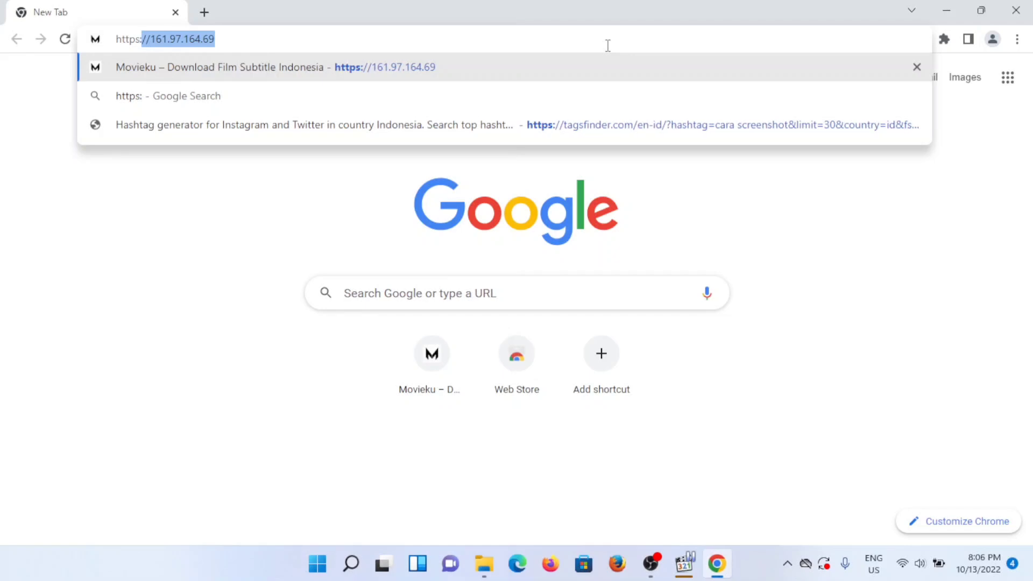
text(//)
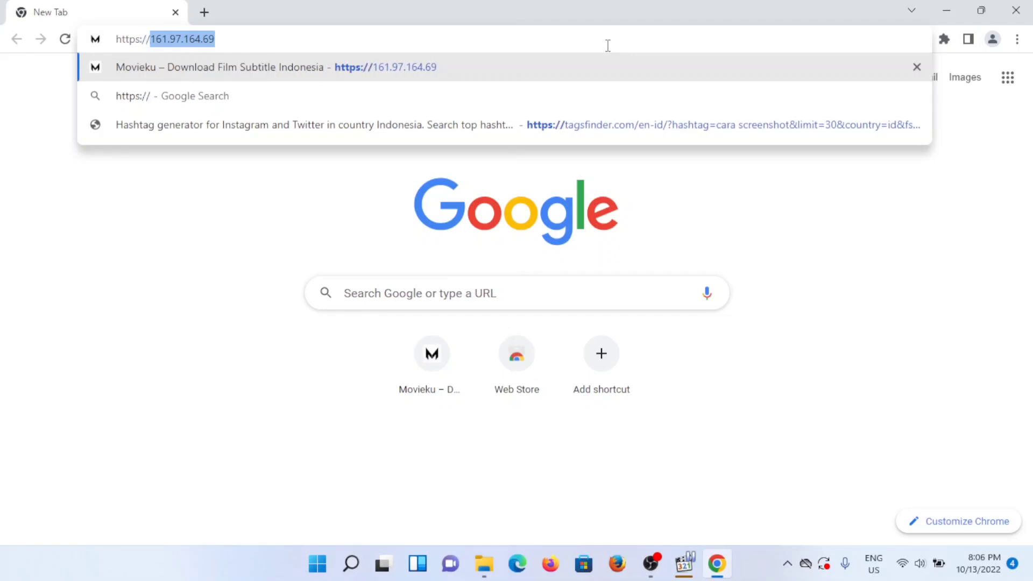
text(config)
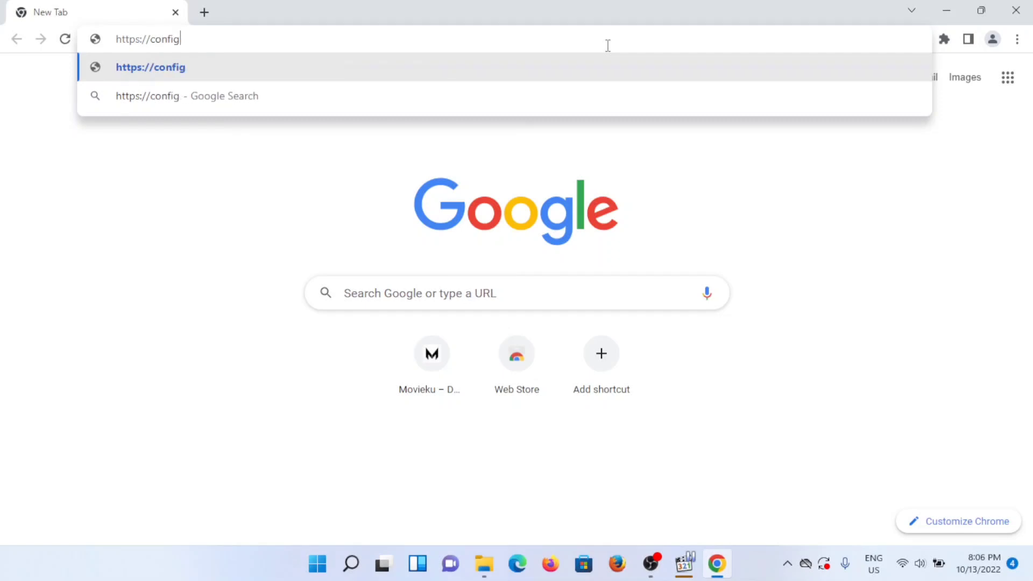
text(.of)
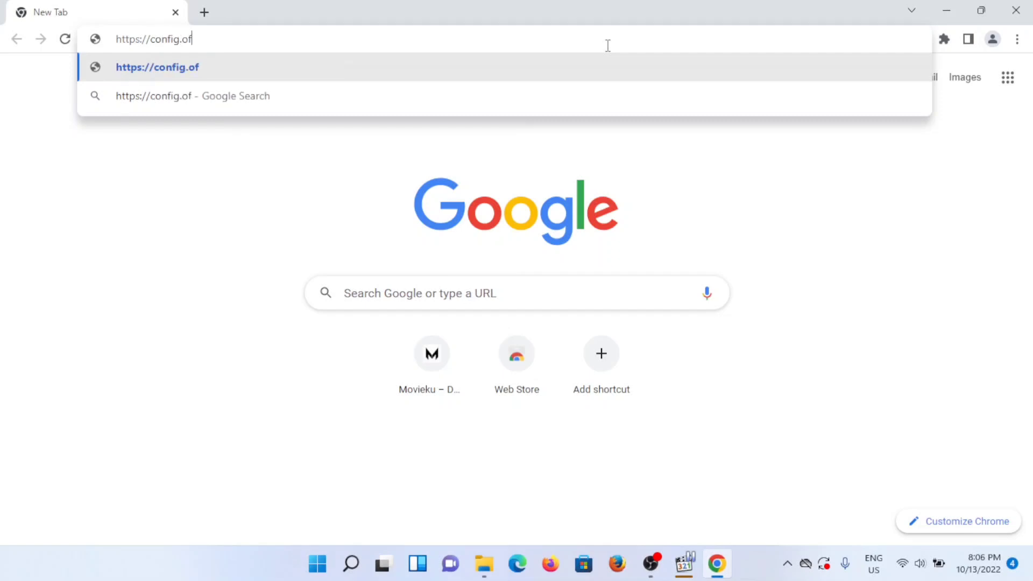
text(fice.com)
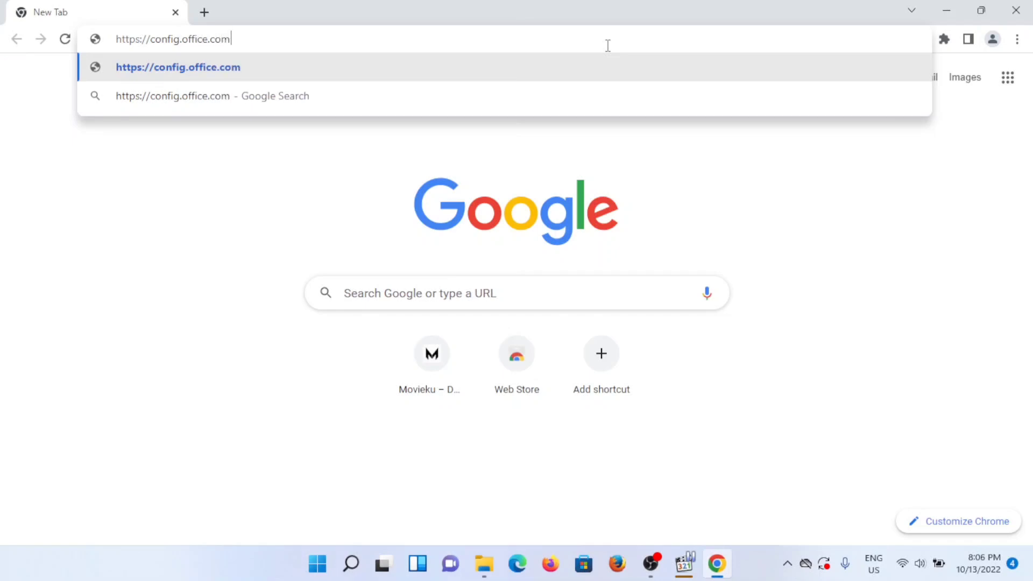
text(/deplo)
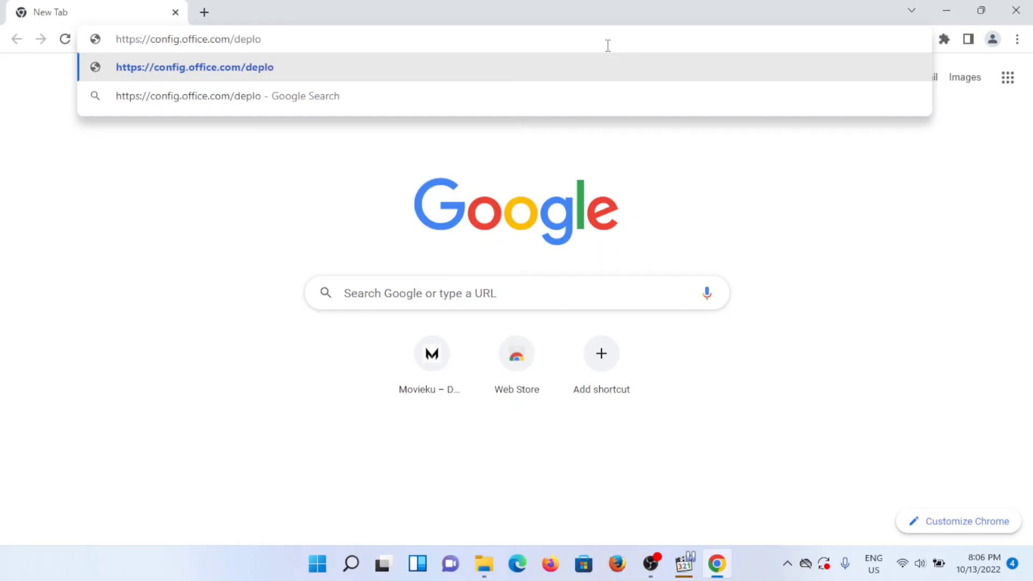
text(ymen)
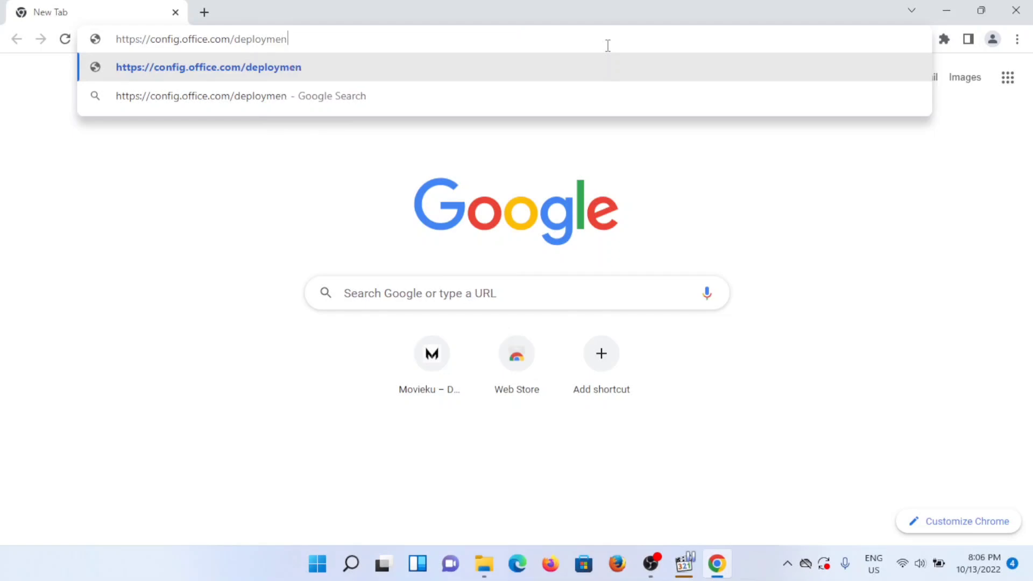
text(tsetting)
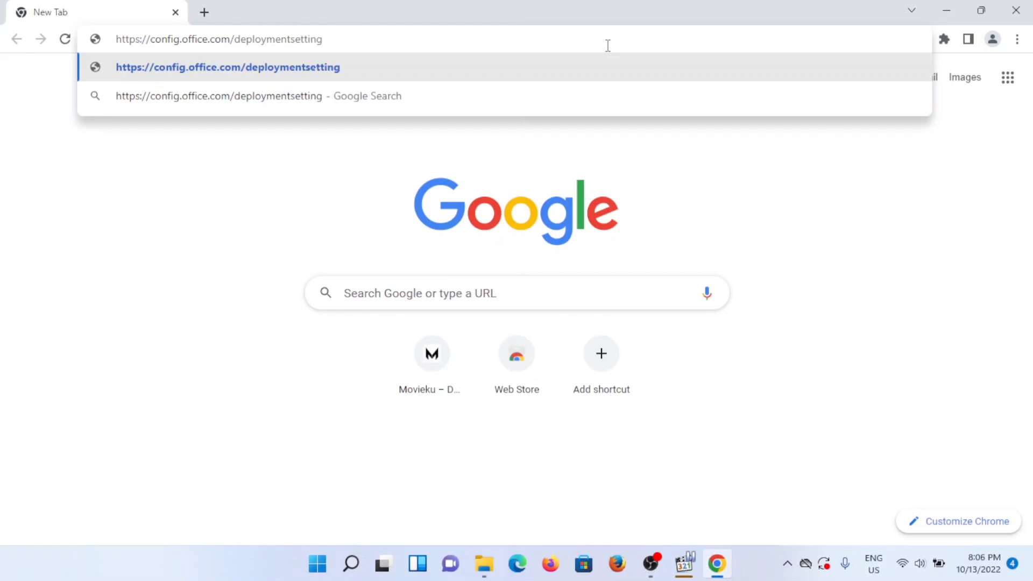
text(s)
key(Return)
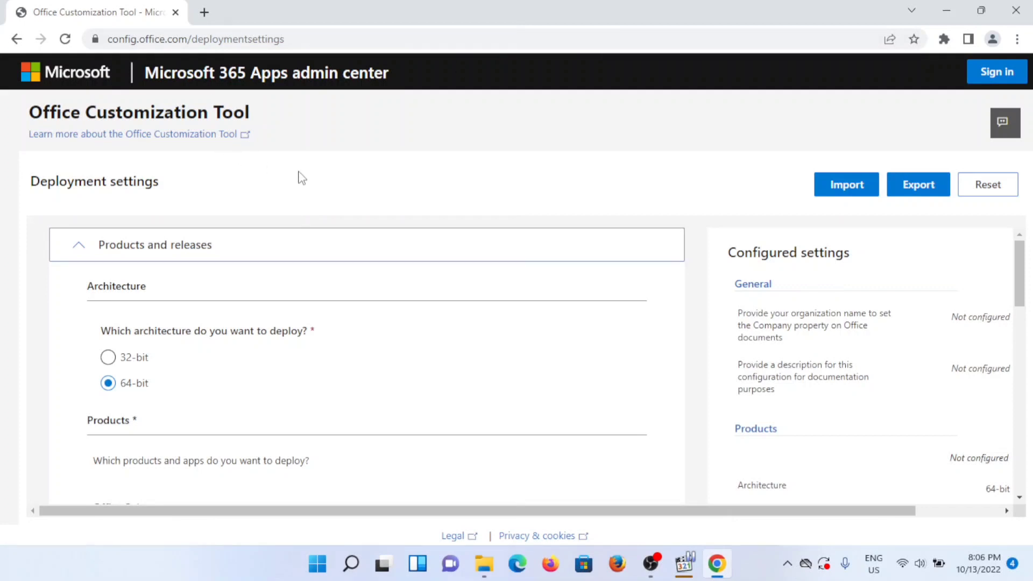
Choose Microsoft 365 Apps for enterprise as the Office Suites product to deploy.
scroll(381, 319, down, 4)
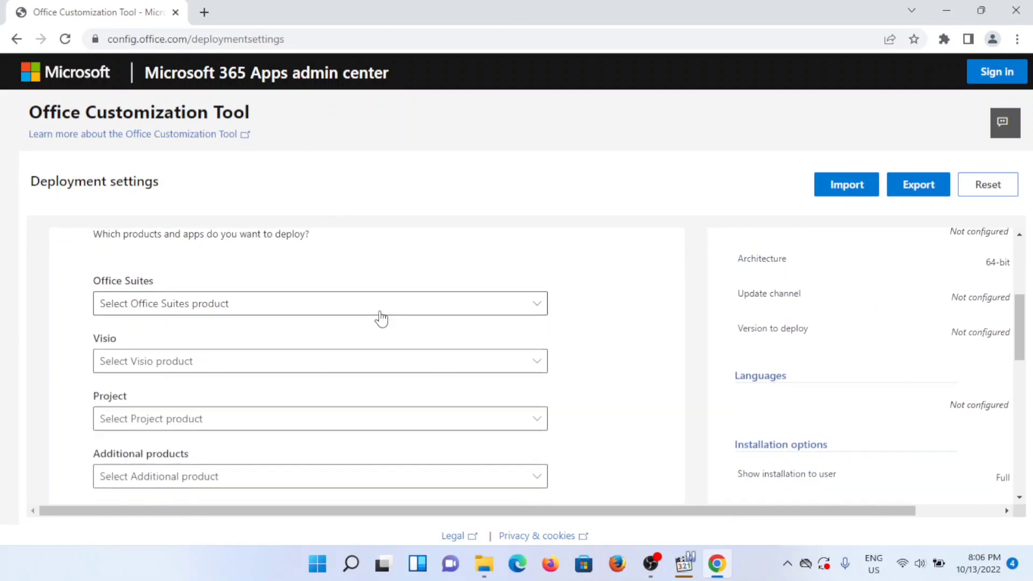
scroll(381, 319, up, 4)
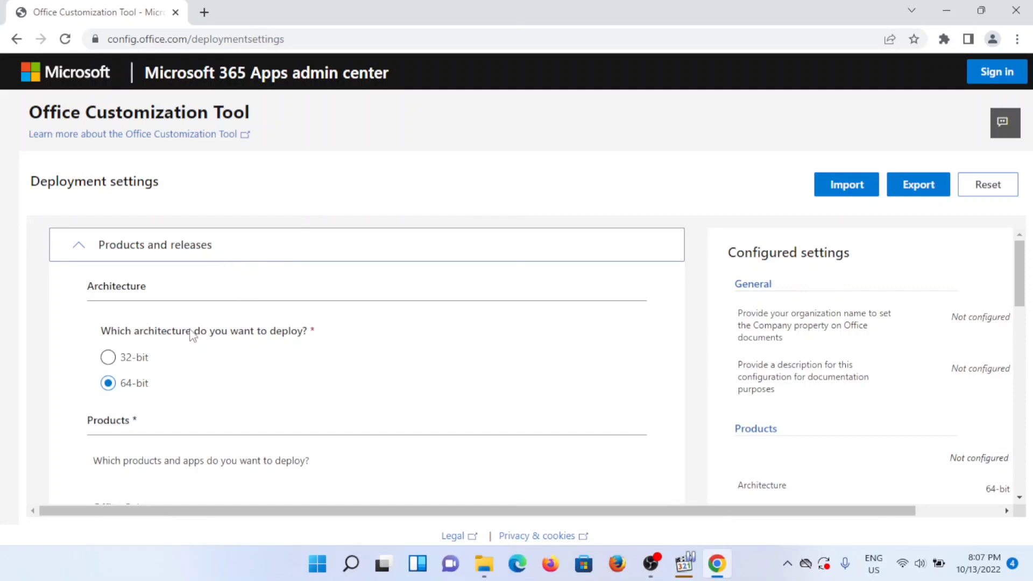
drag(85, 286, 188, 295)
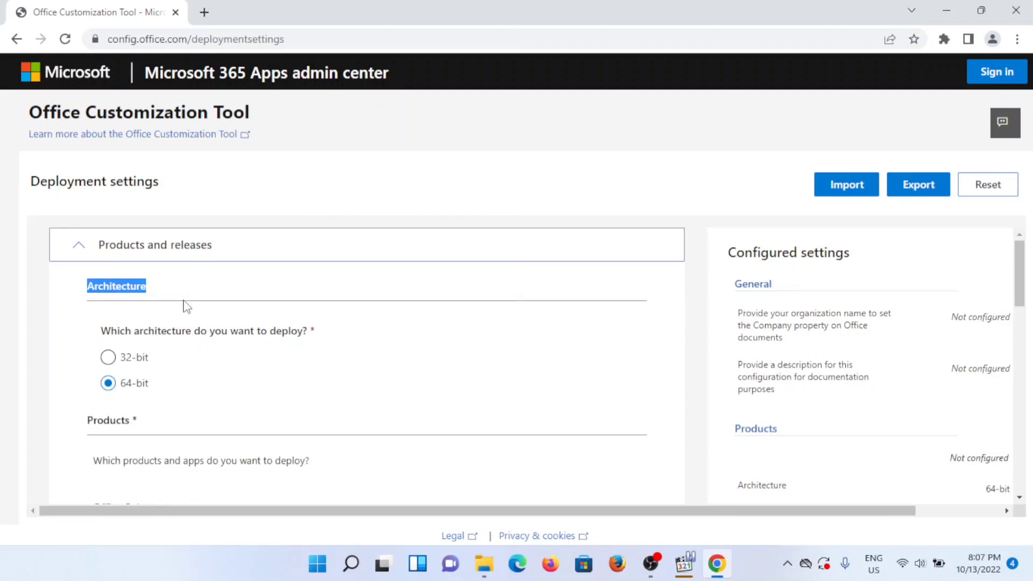
scroll(166, 329, down, 1)
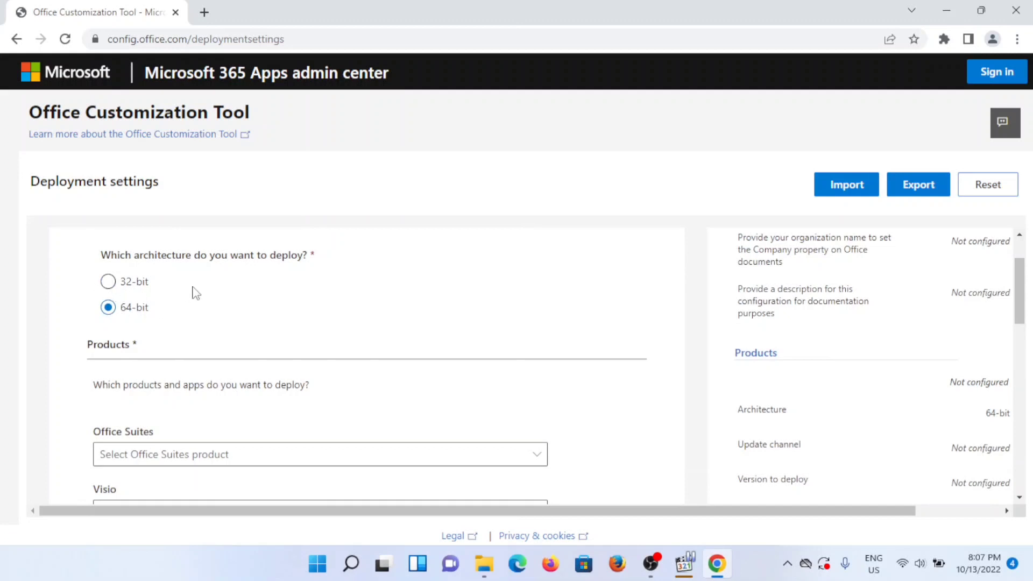
scroll(214, 304, down, 3)
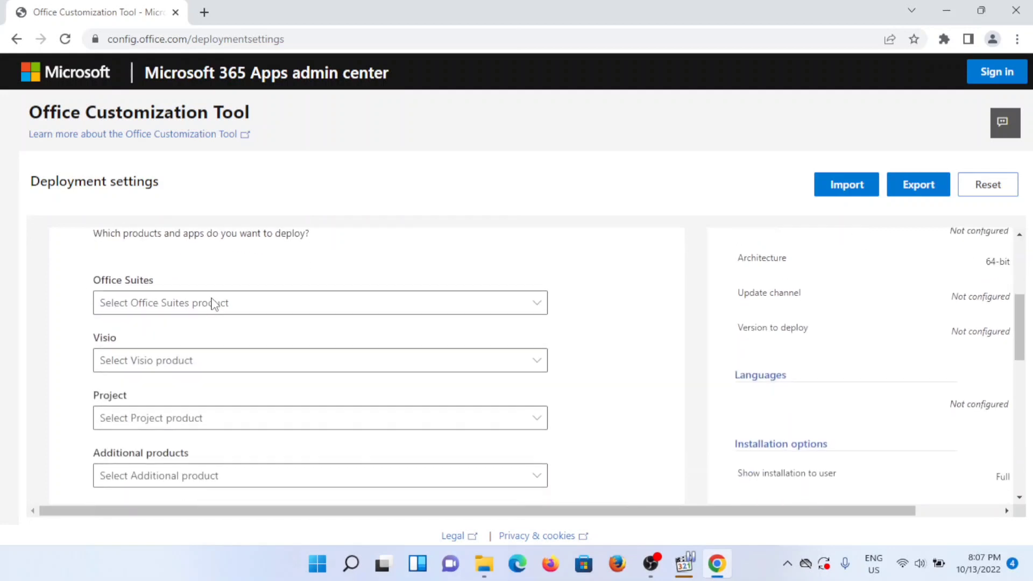
scroll(162, 280, up, 3)
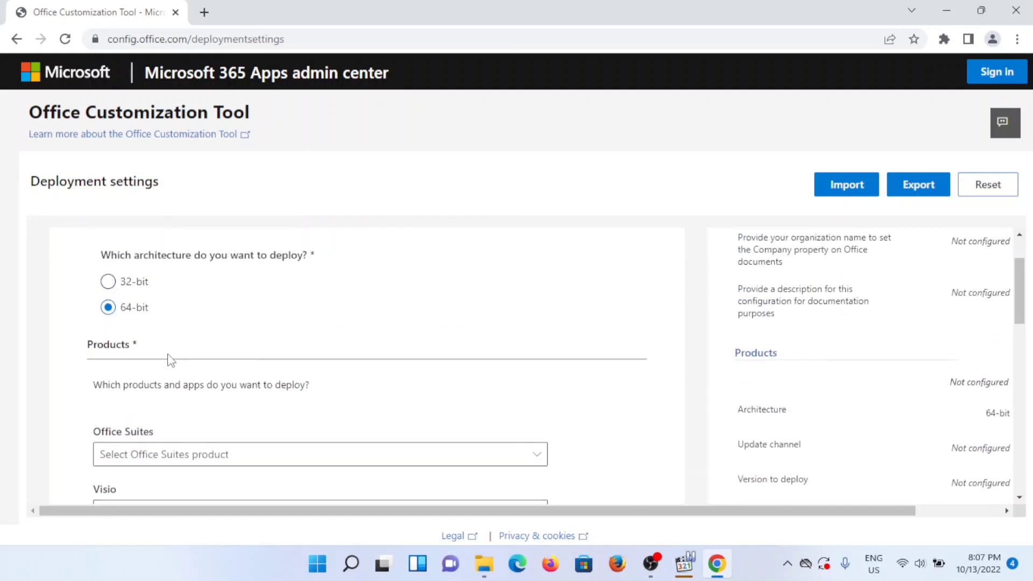
scroll(171, 359, down, 1)
click(198, 383)
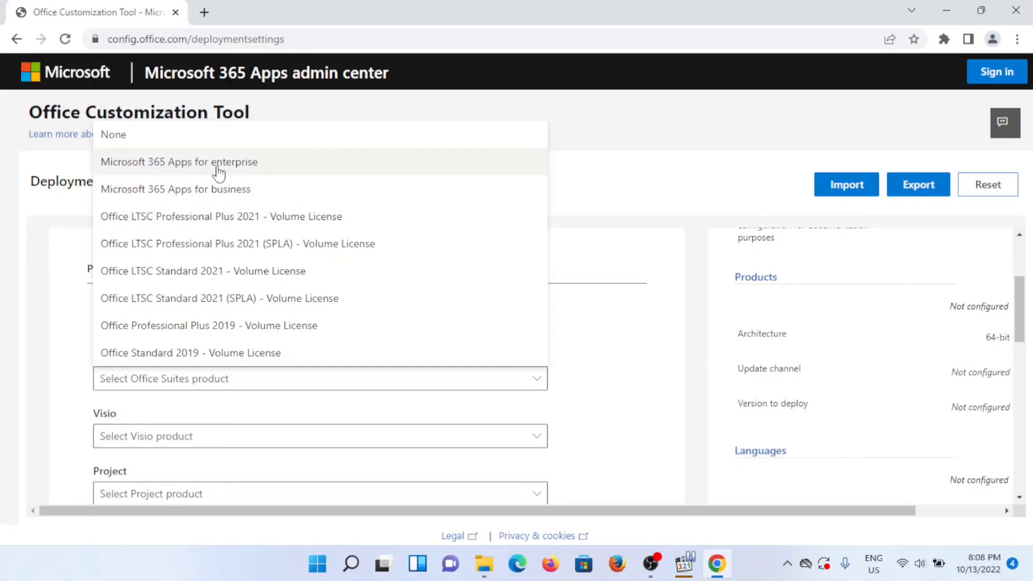
click(267, 171)
Add Office 365 Access runtime as the additional product, leaving Visio and Project unselected.
scroll(321, 309, down, 4)
scroll(322, 309, up, 3)
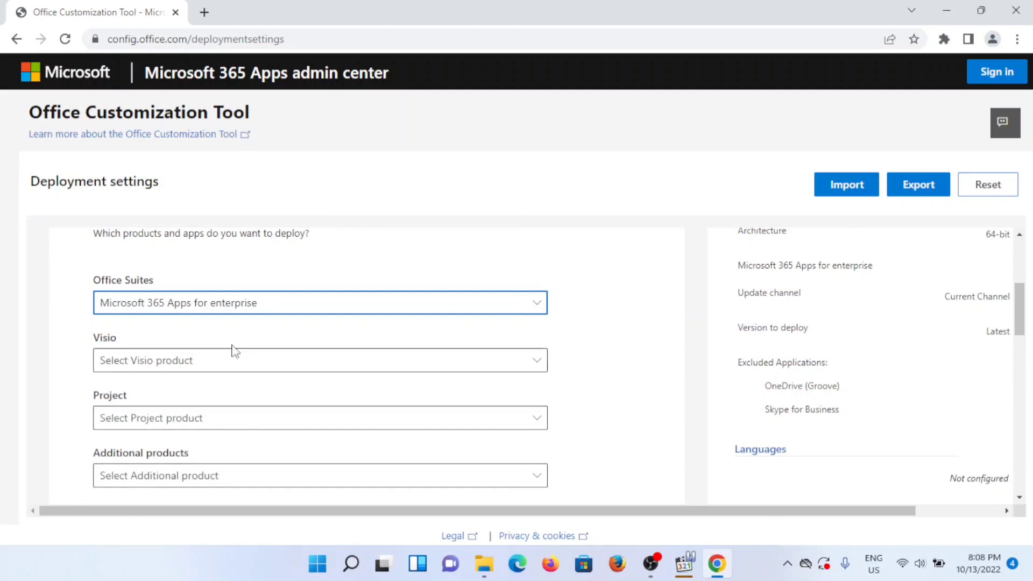
scroll(216, 459, down, 3)
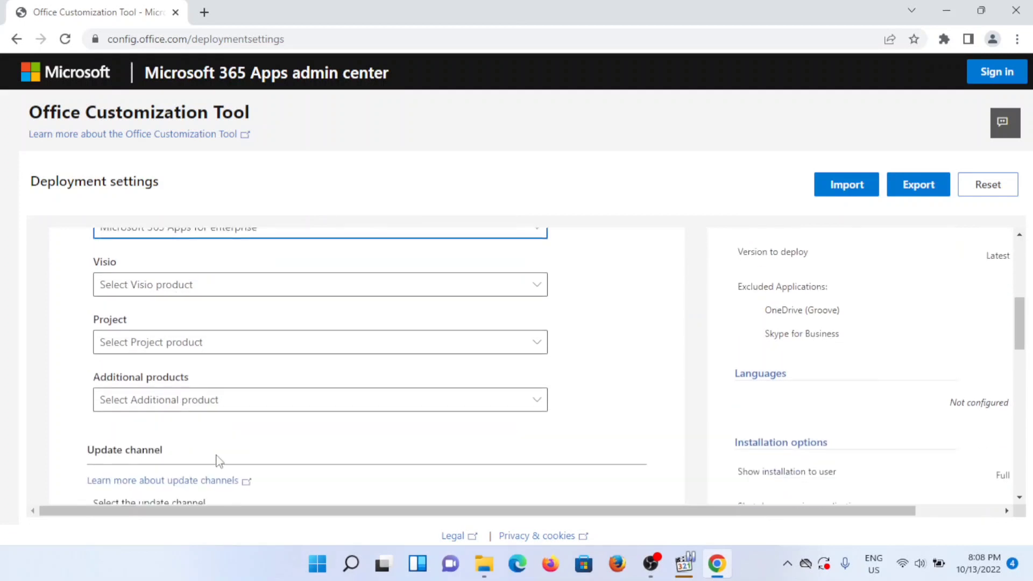
click(296, 335)
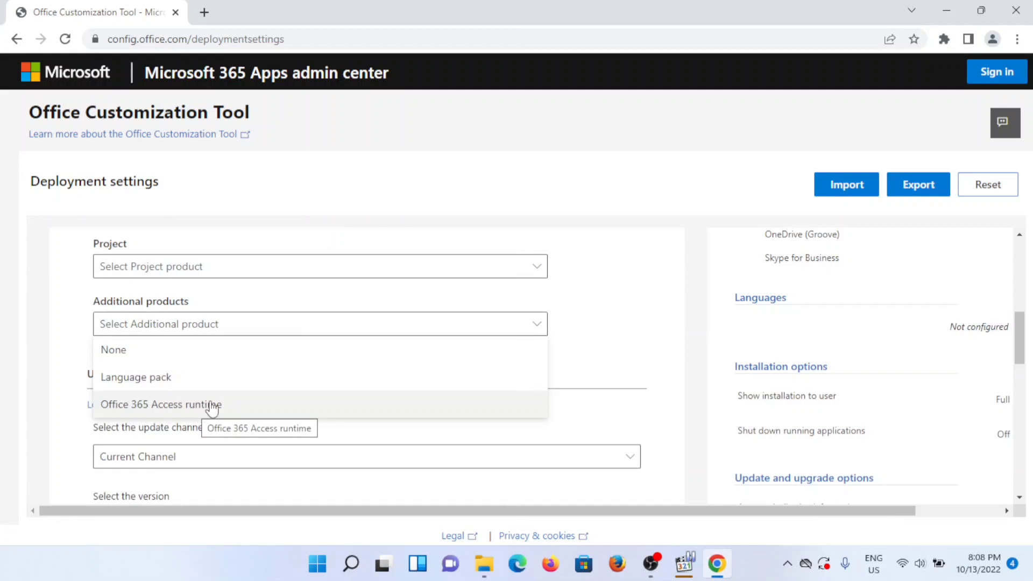
click(180, 407)
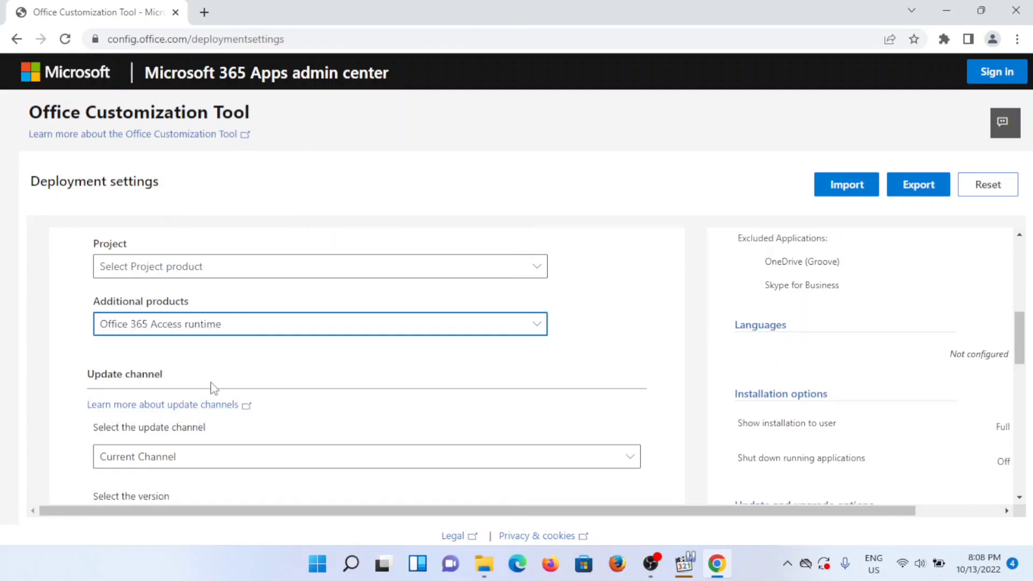
Exclude Publisher and OneNote from the apps being deployed.
scroll(877, 339, up, 3)
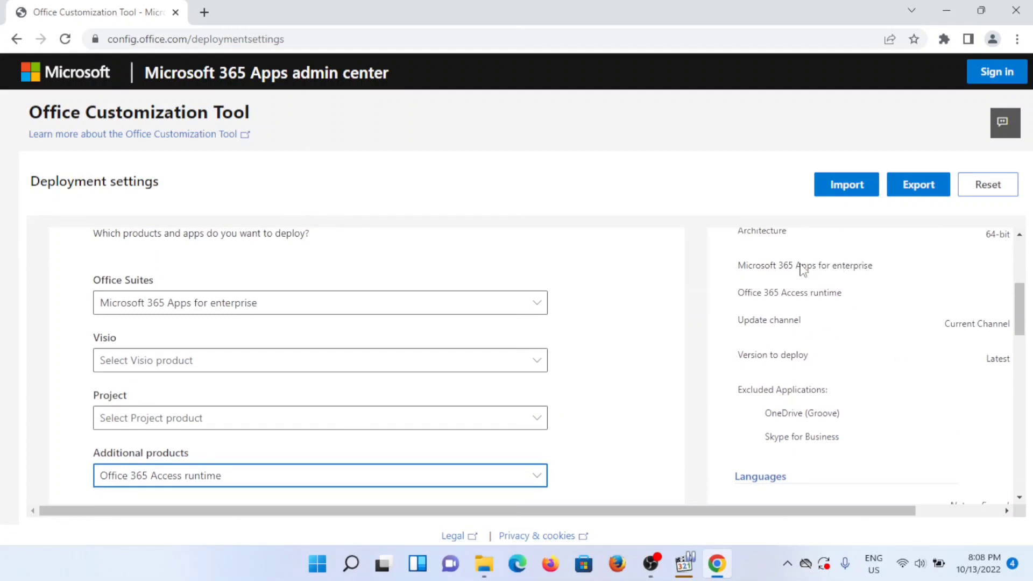
scroll(484, 420, down, 4)
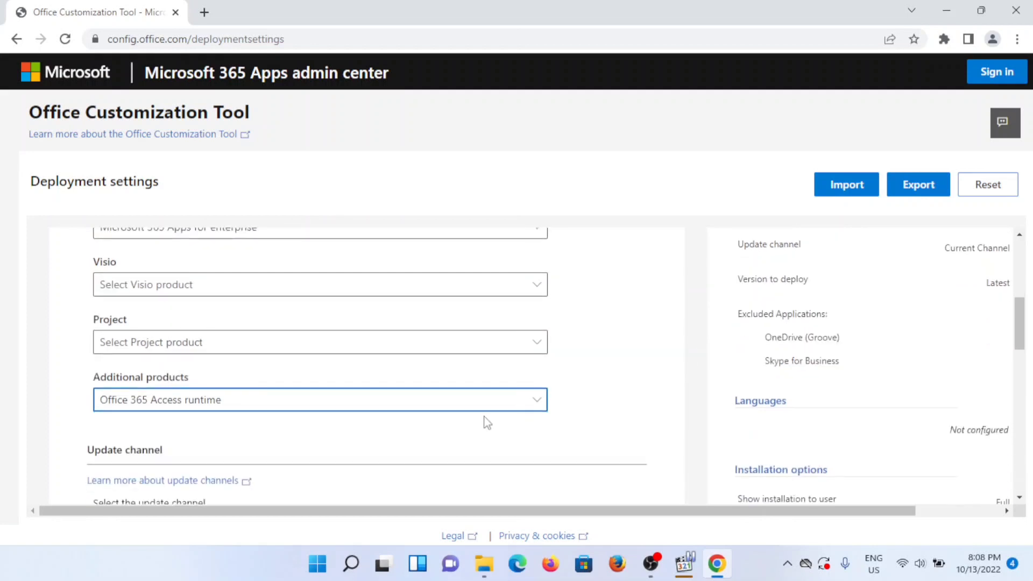
scroll(488, 421, down, 1)
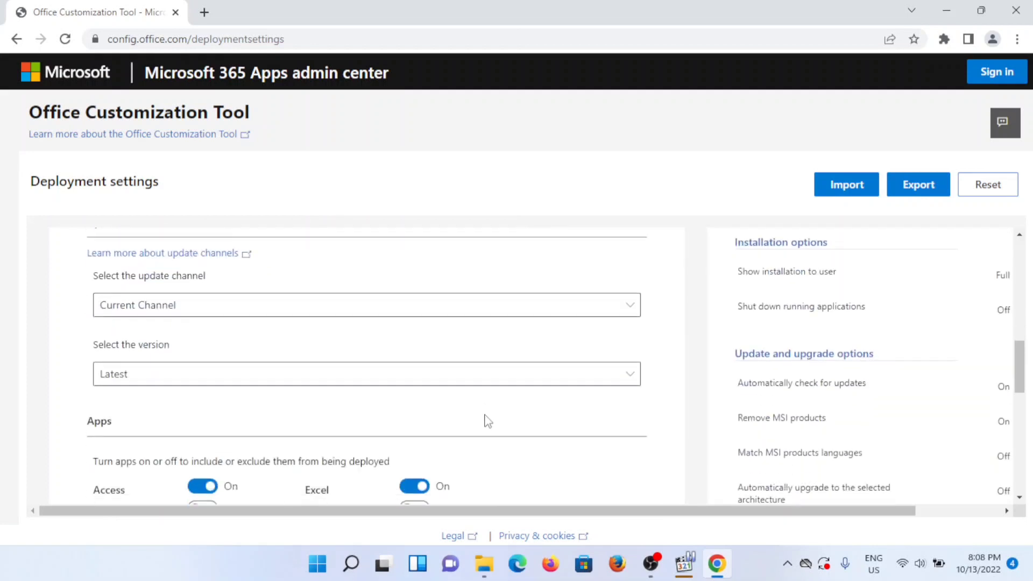
scroll(486, 415, up, 1)
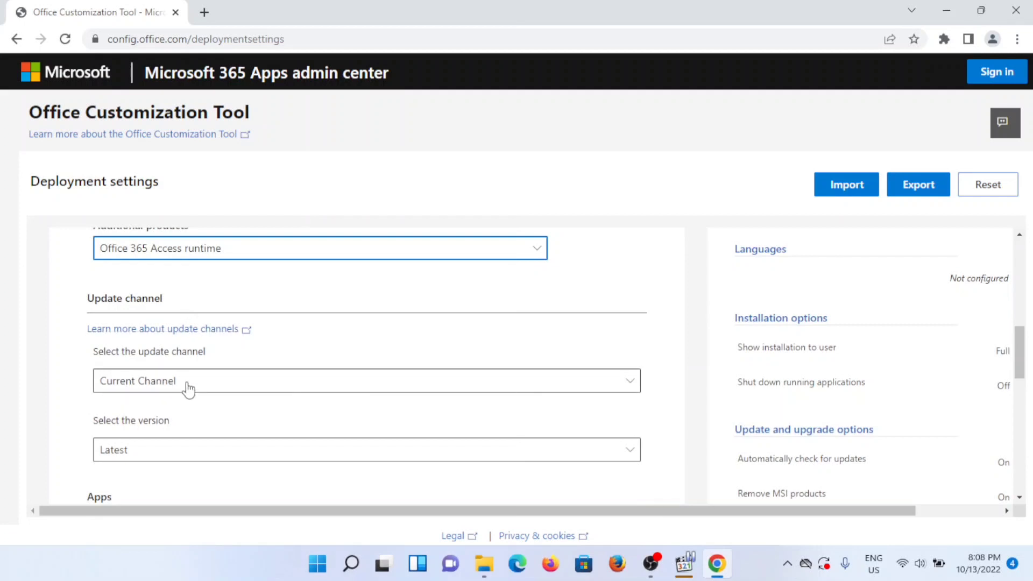
scroll(189, 388, down, 1)
scroll(191, 389, down, 1)
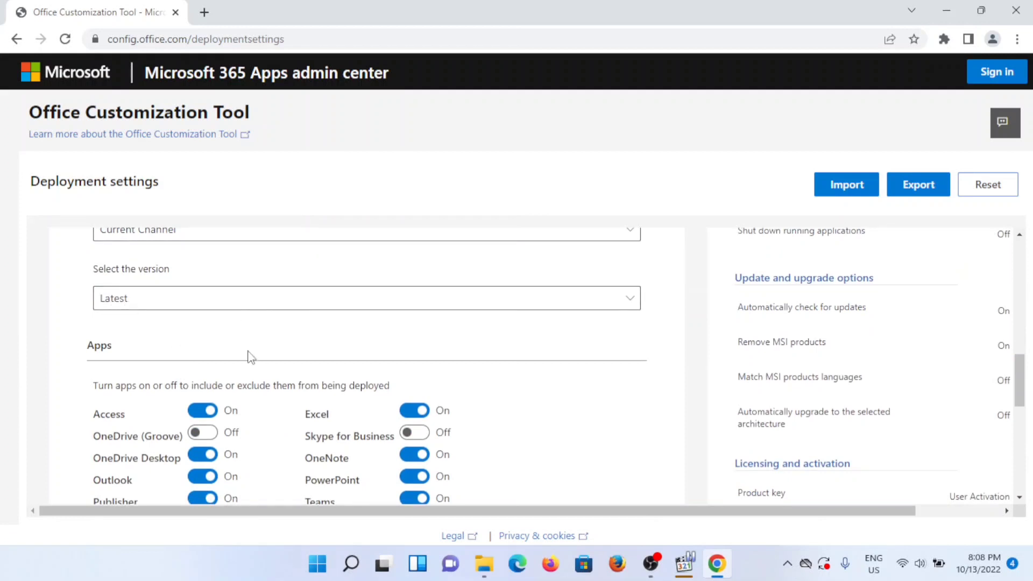
scroll(300, 376, down, 2)
scroll(300, 376, up, 1)
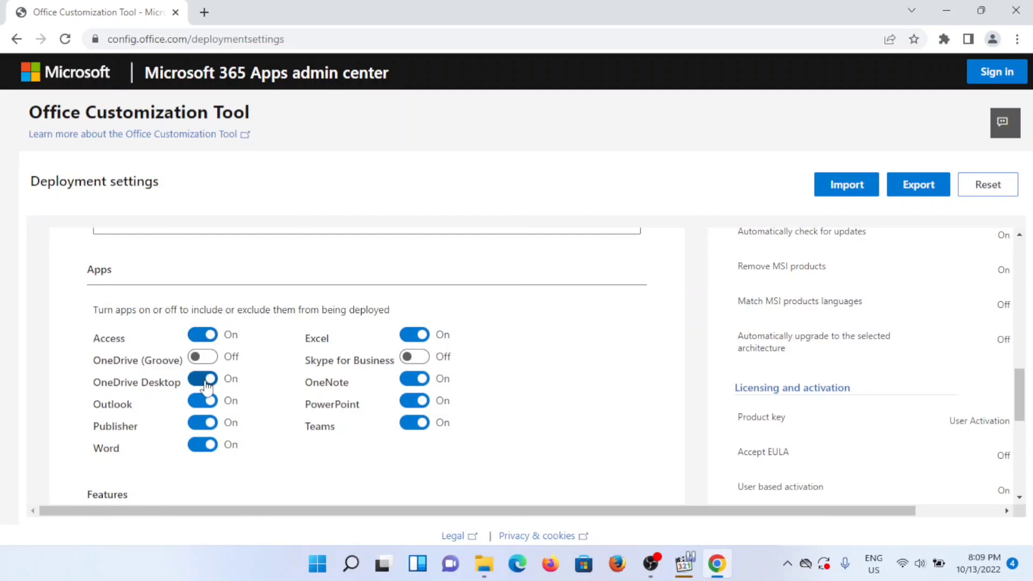
click(204, 424)
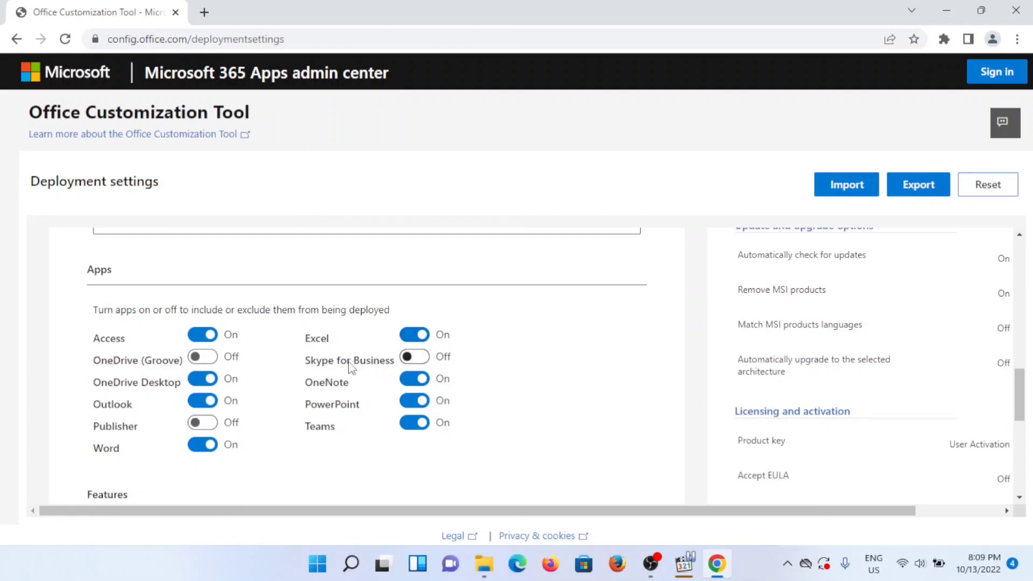
click(417, 383)
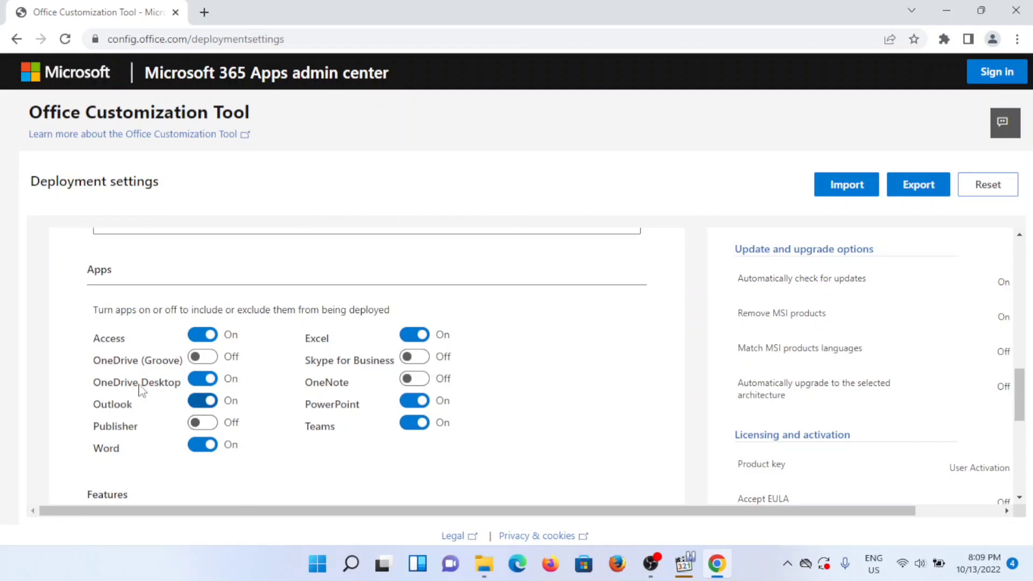
Turn off the background service for Microsoft Search in Bing and proceed to the Language section.
scroll(309, 440, down, 3)
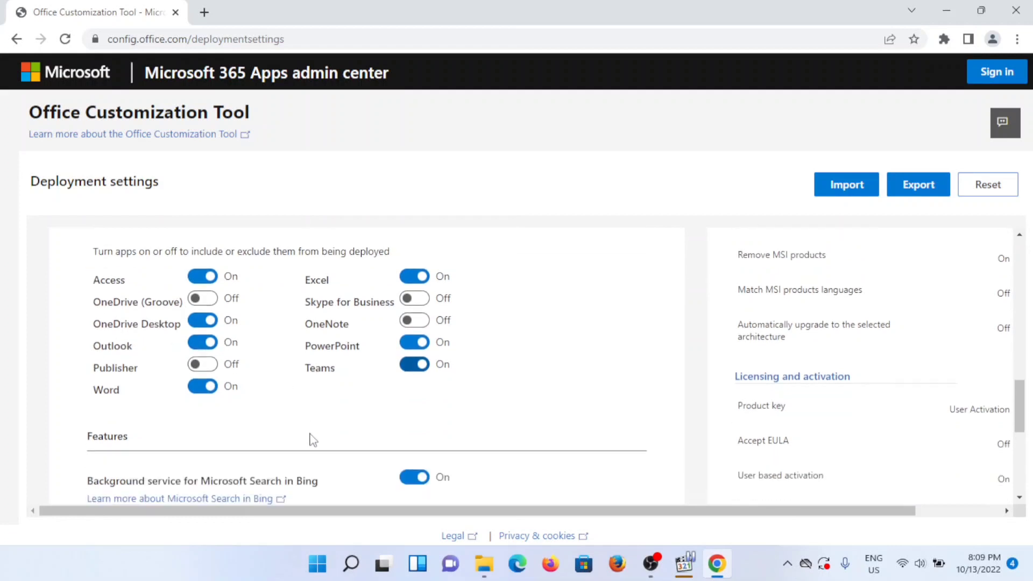
scroll(359, 414, down, 1)
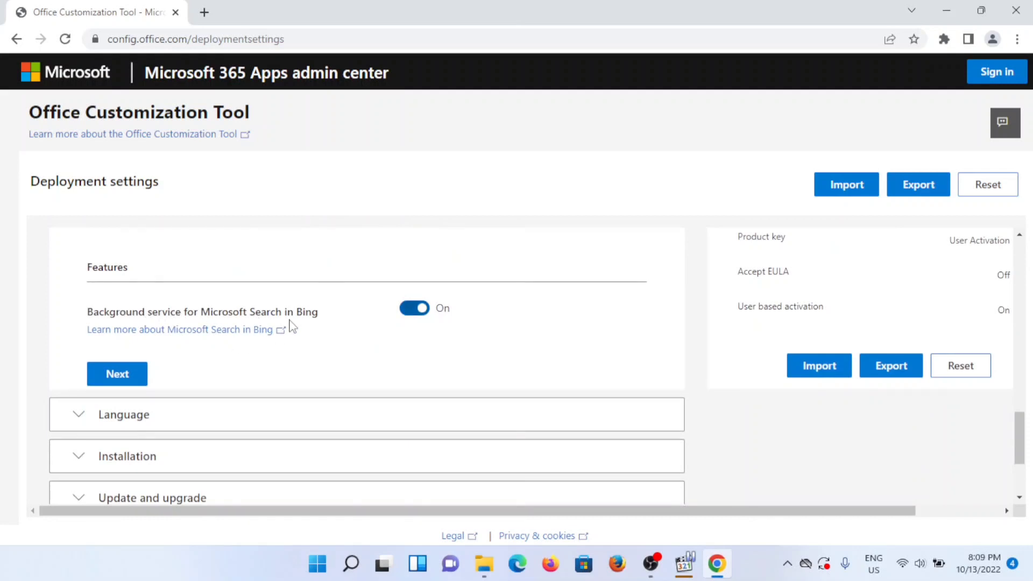
click(410, 314)
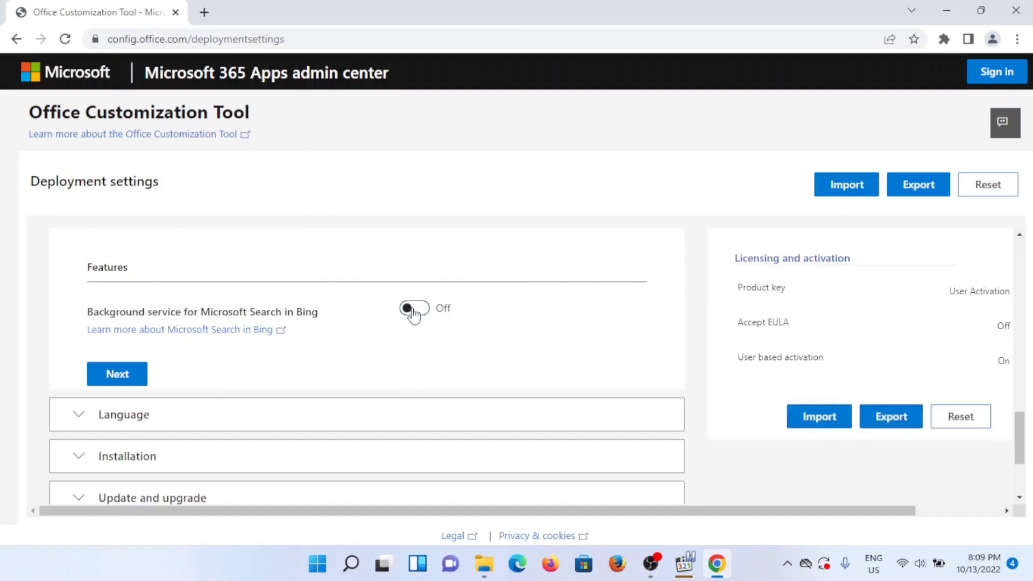
click(115, 377)
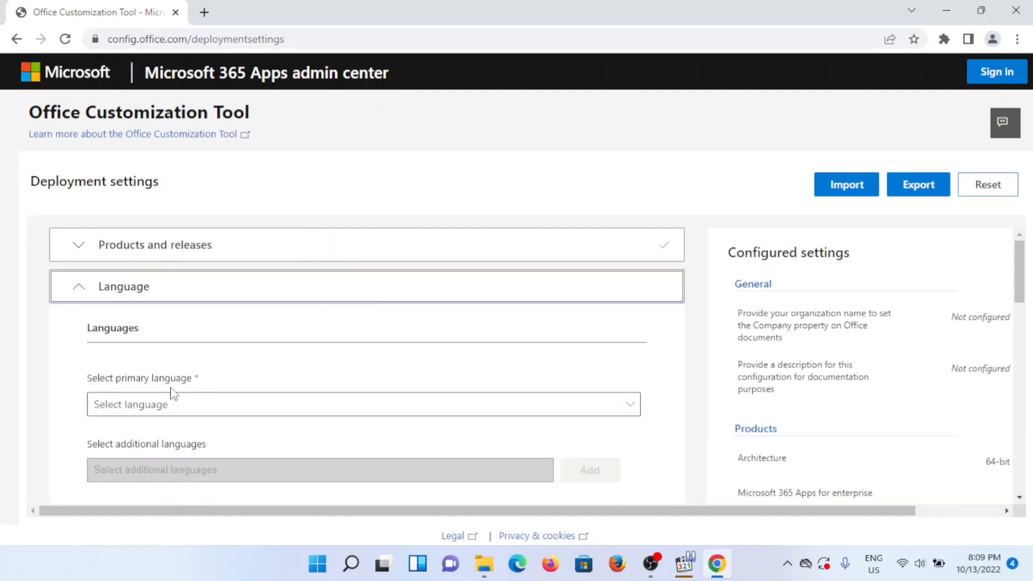
Set the primary language of the deployment to English (United States).
scroll(231, 380, down, 1)
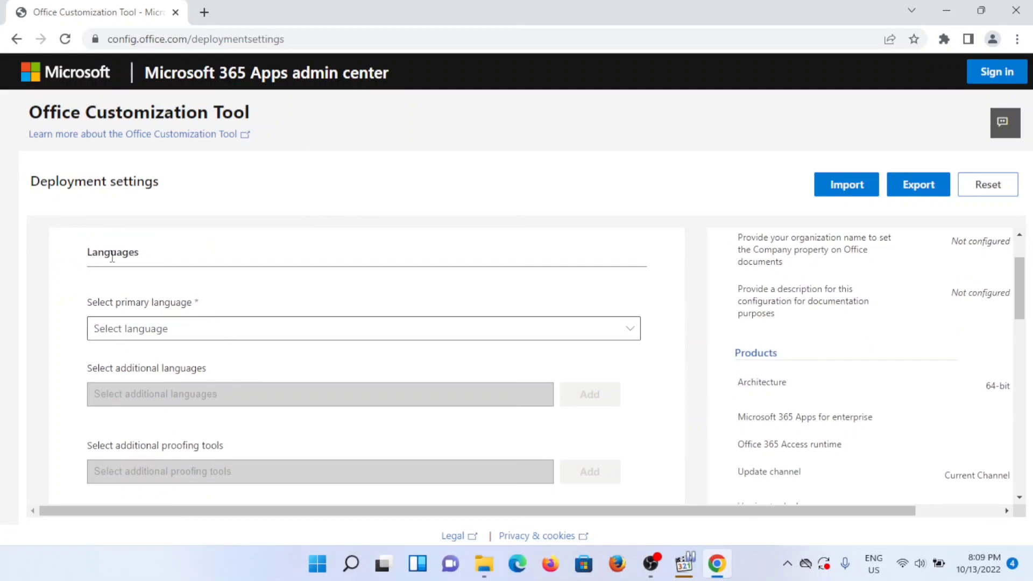
click(226, 336)
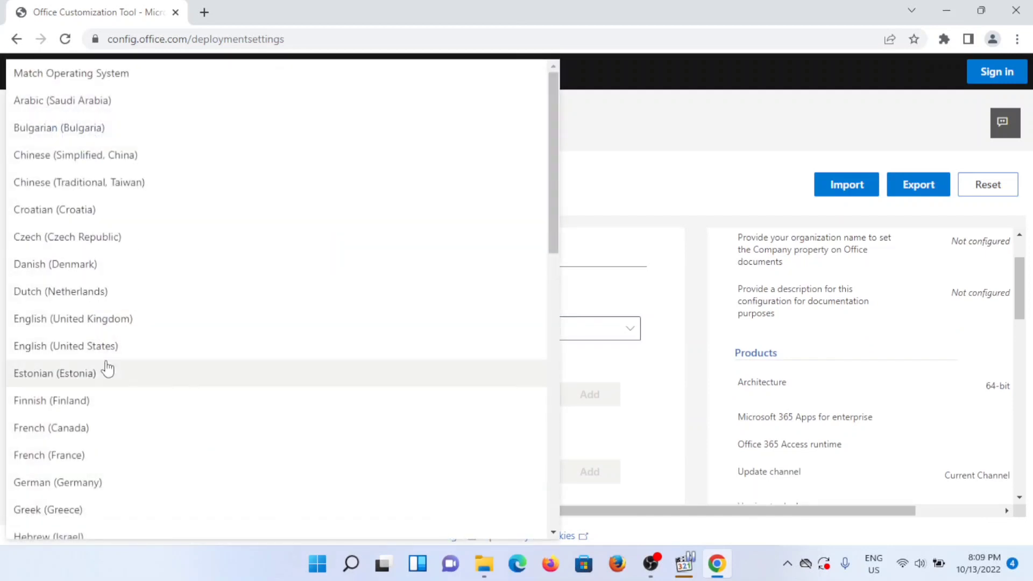
click(111, 351)
click(195, 338)
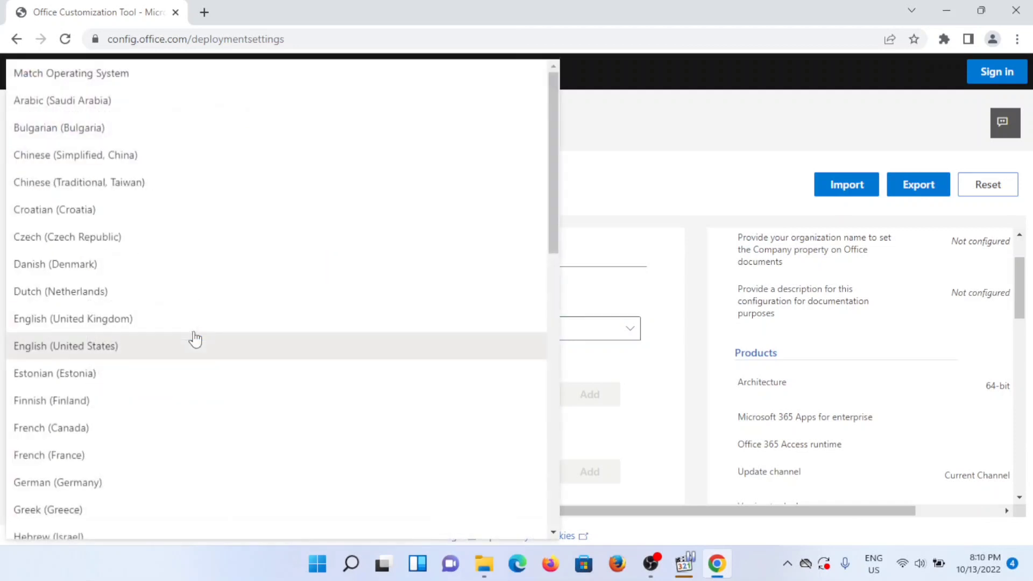
scroll(172, 382, down, 4)
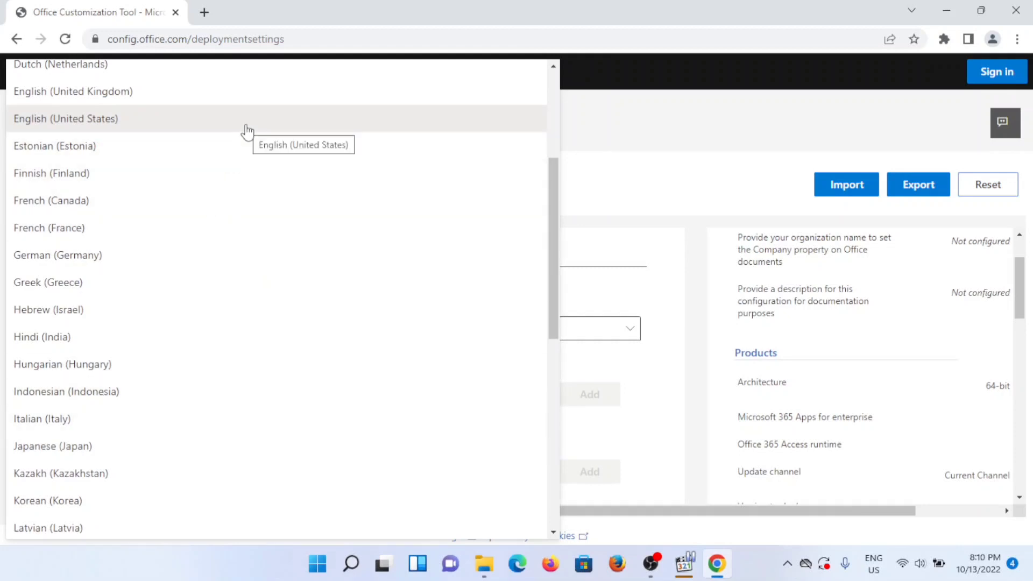
click(271, 129)
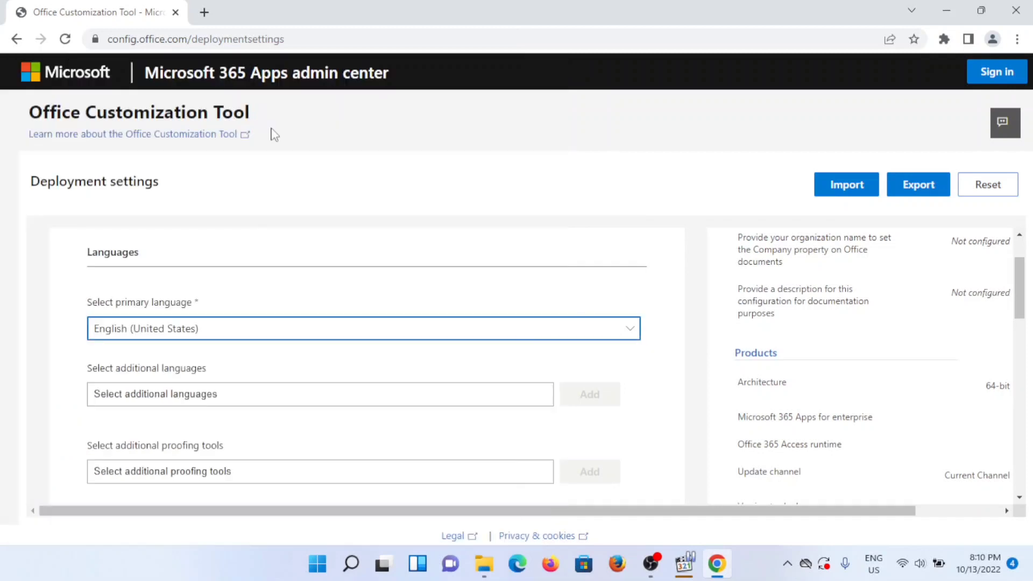
Add Japanese (Japan) as an additional language for the deployment.
scroll(286, 285, down, 1)
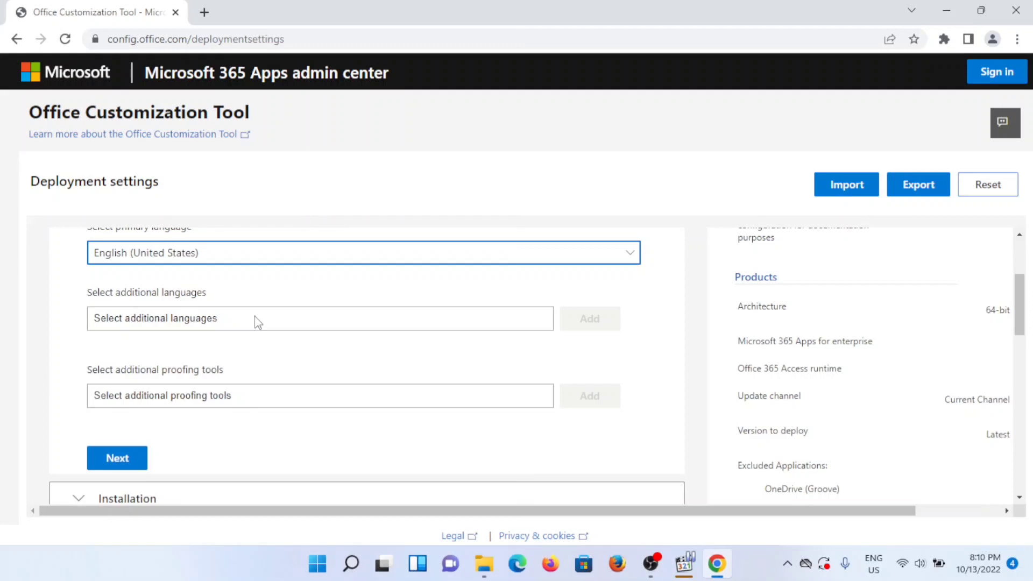
click(273, 329)
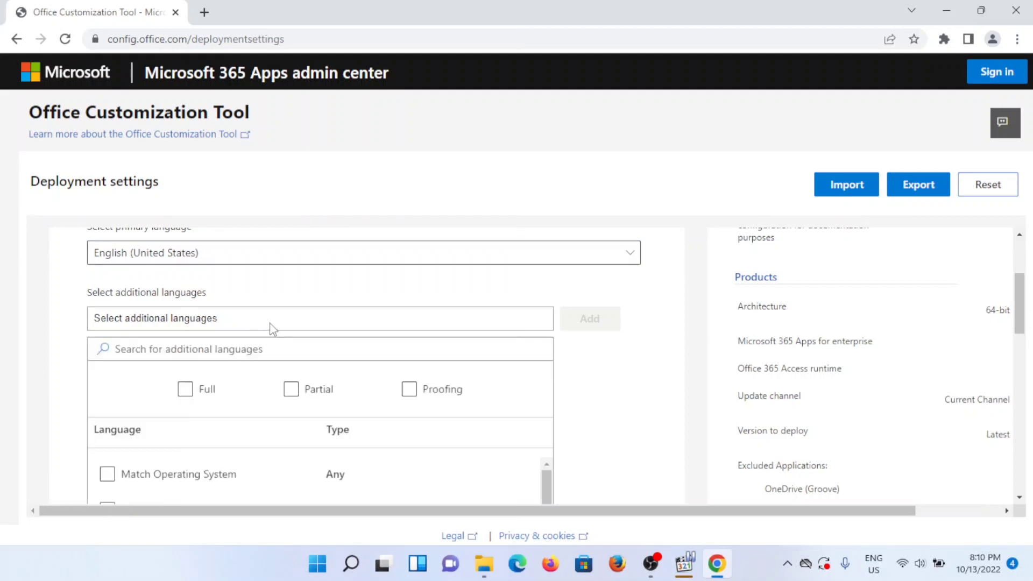
scroll(275, 327, down, 2)
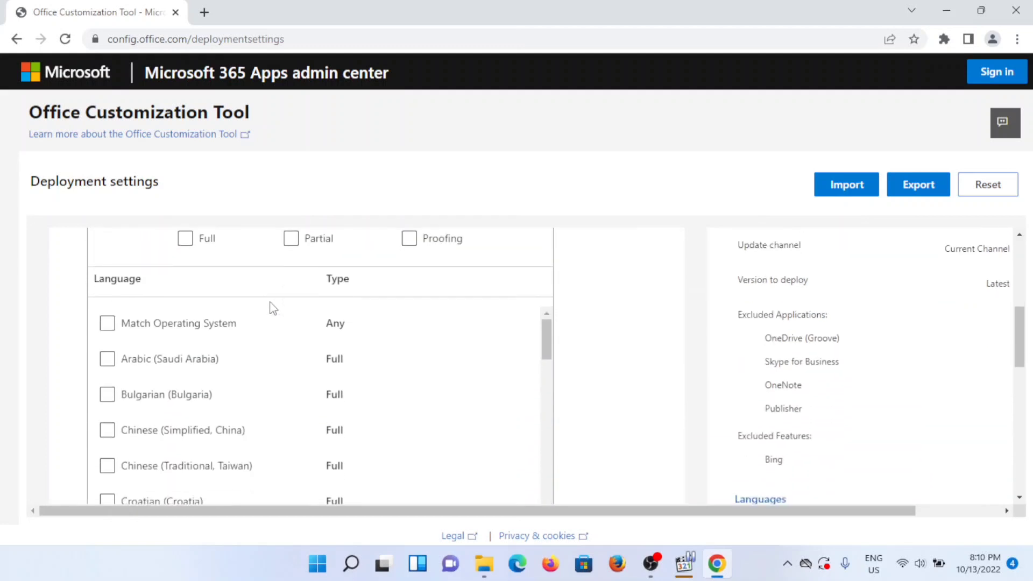
scroll(272, 308, down, 4)
scroll(273, 308, up, 2)
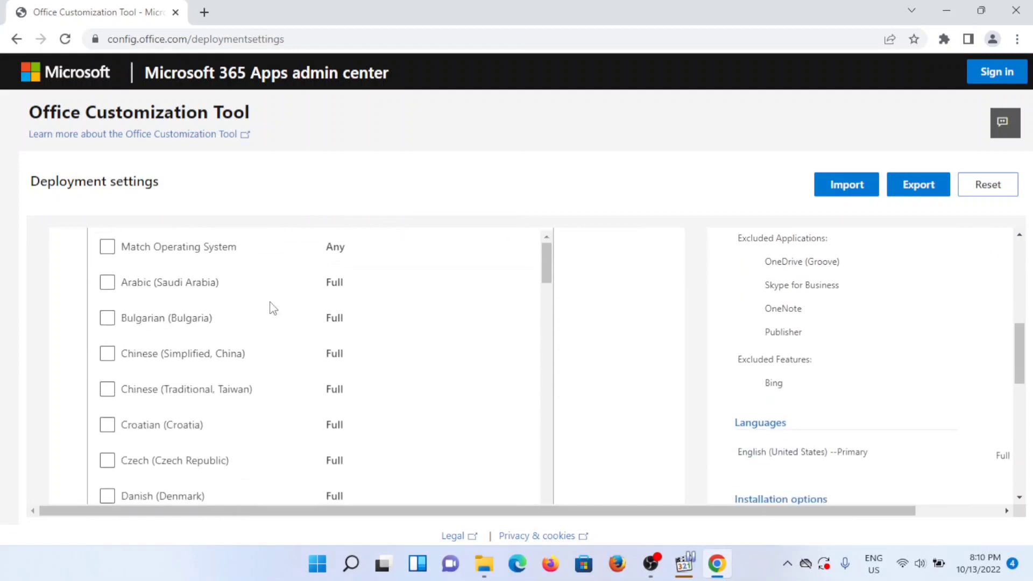
scroll(273, 308, down, 2)
scroll(272, 308, down, 10)
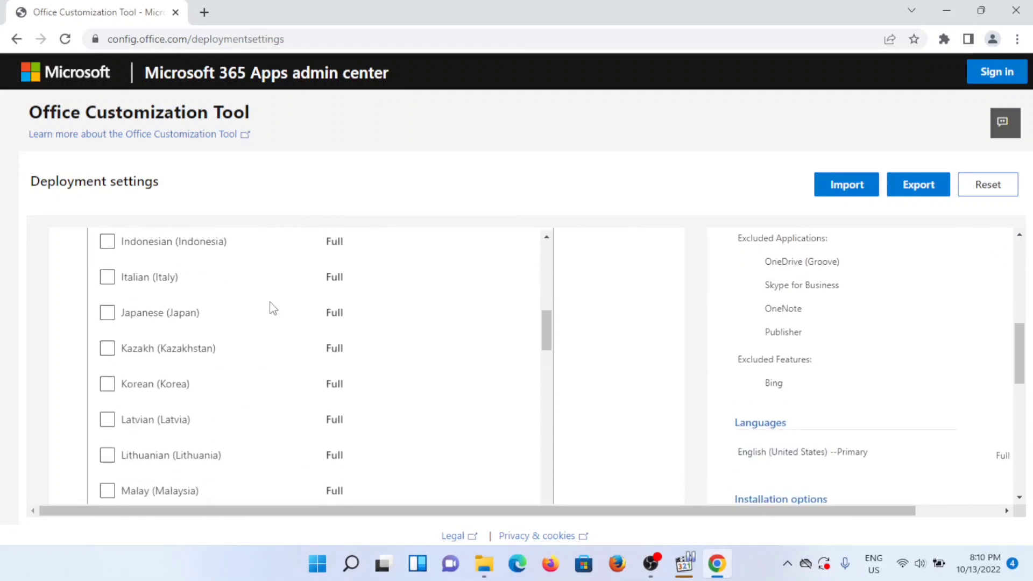
click(109, 318)
scroll(551, 408, down, 1)
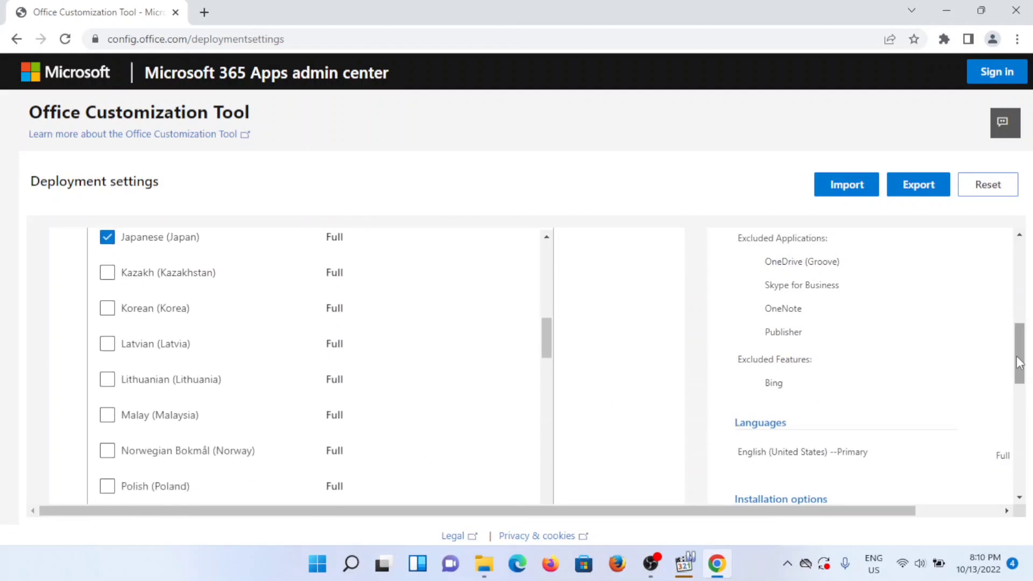
drag(1019, 347, 1017, 315)
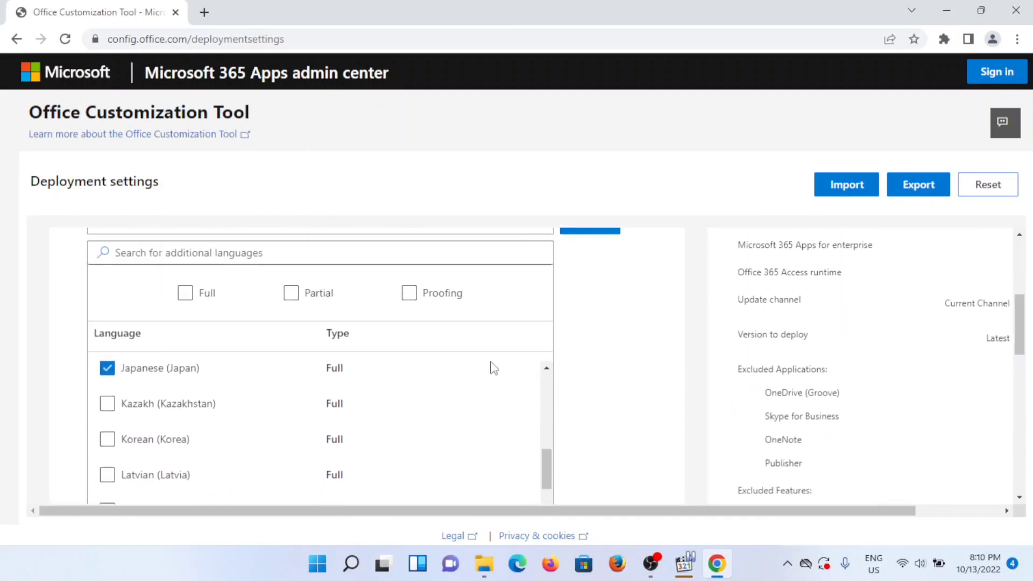
scroll(517, 360, up, 1)
click(586, 300)
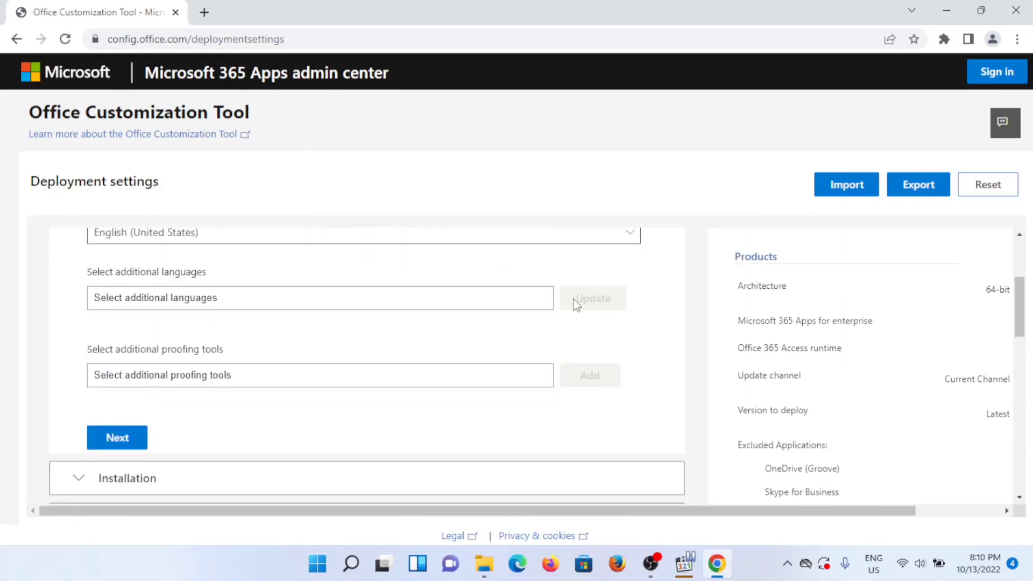
Check the languages in the configured settings summary, and find Japanese with the search term "japan" to remove it from the additional languages.
scroll(576, 303, up, 1)
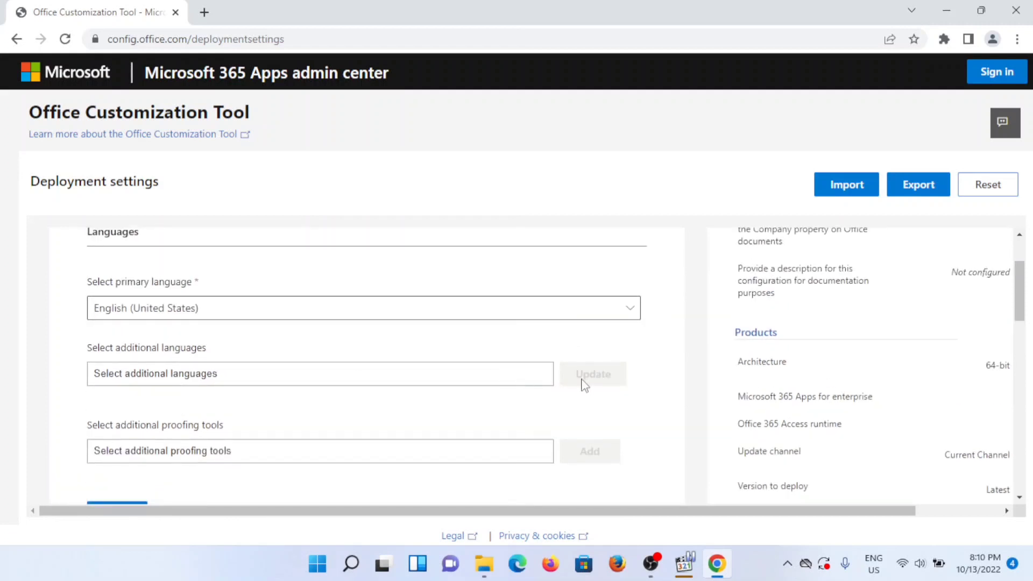
scroll(828, 416, up, 1)
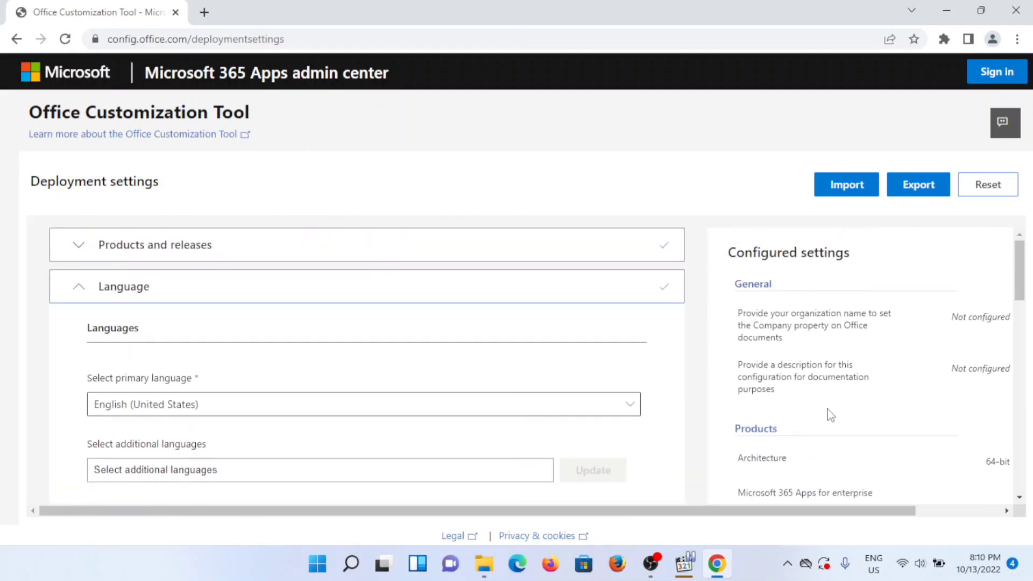
scroll(830, 414, down, 5)
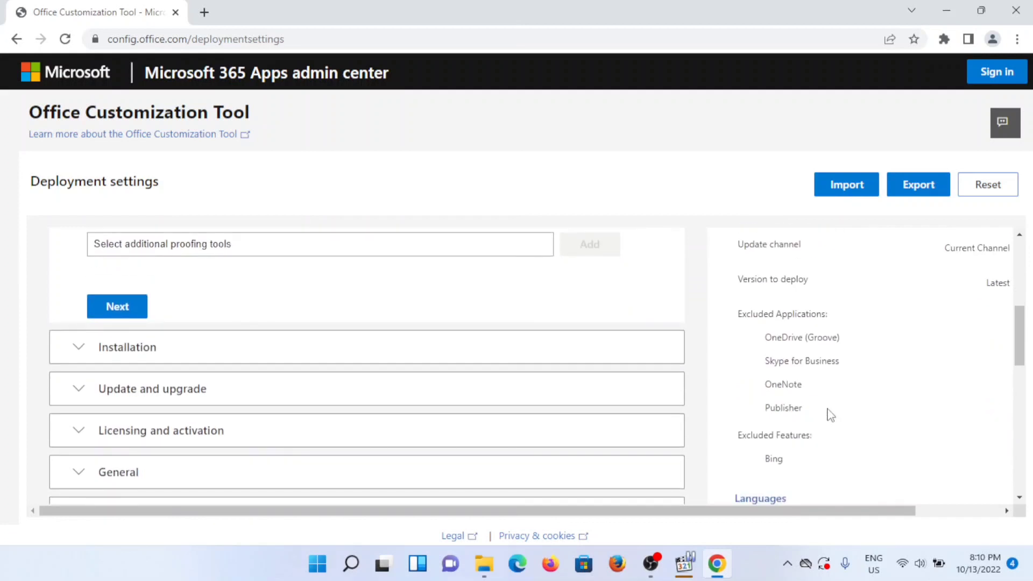
scroll(830, 415, down, 1)
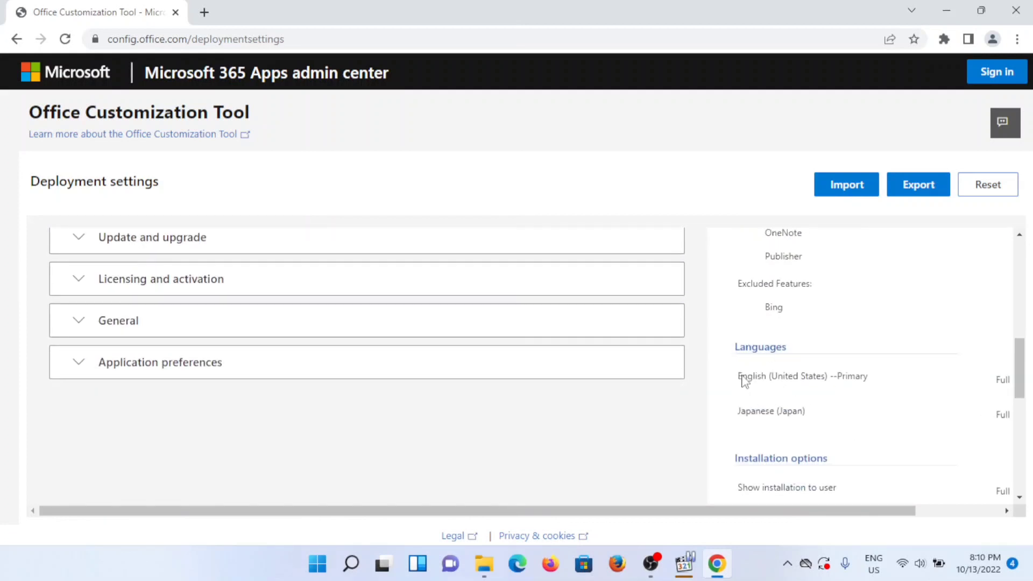
click(794, 417)
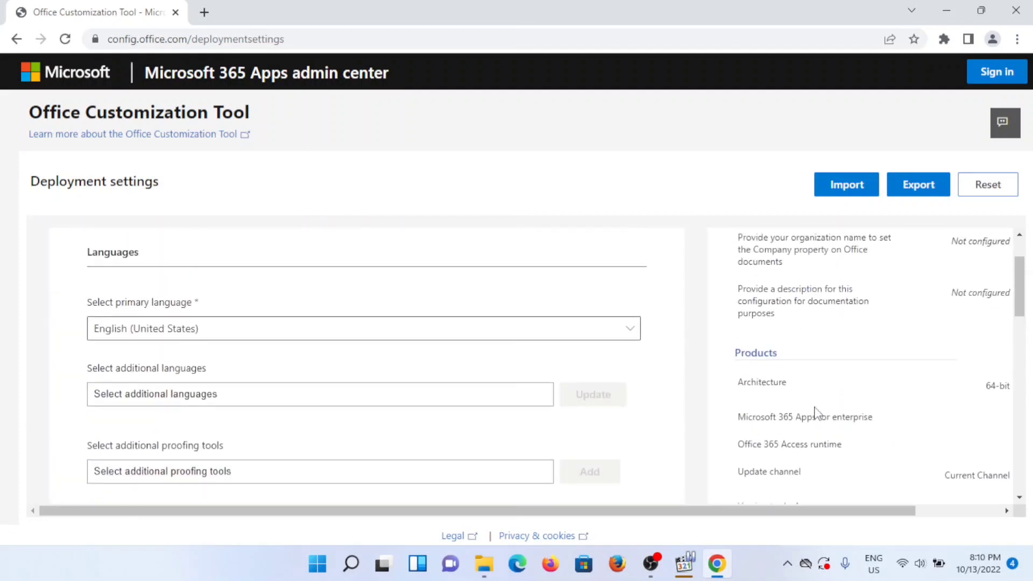
click(503, 398)
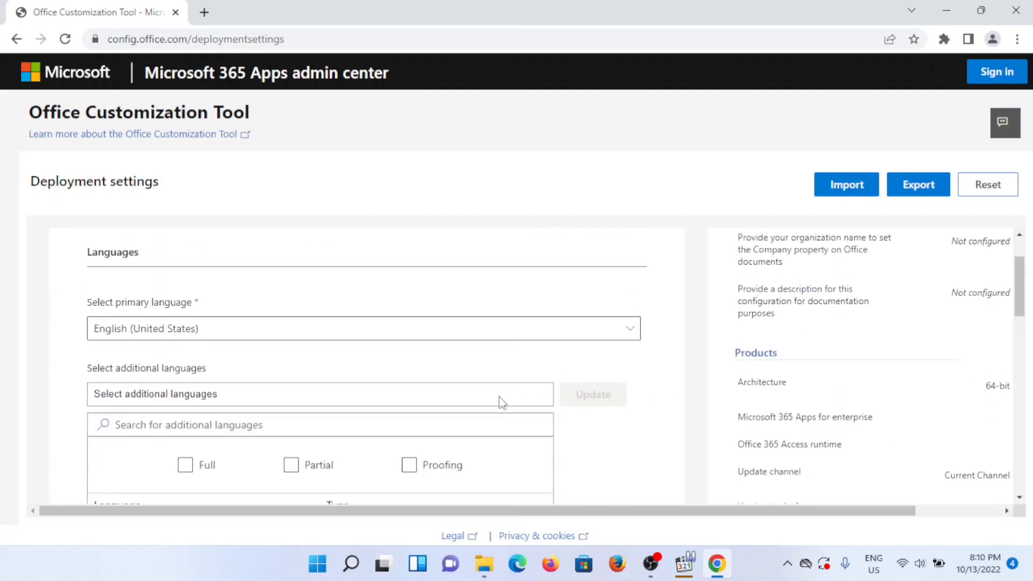
click(247, 424)
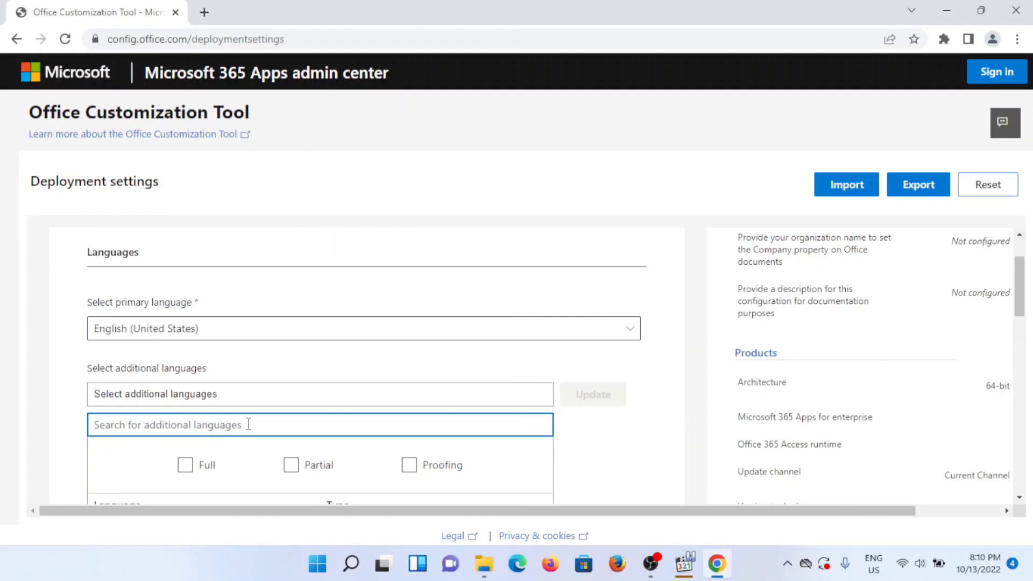
text(je)
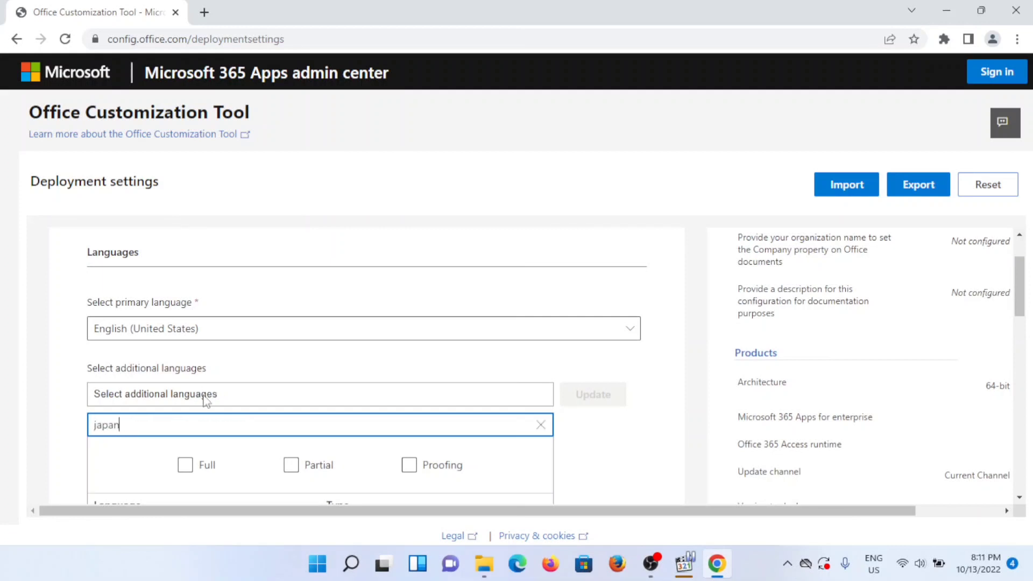
scroll(205, 403, down, 1)
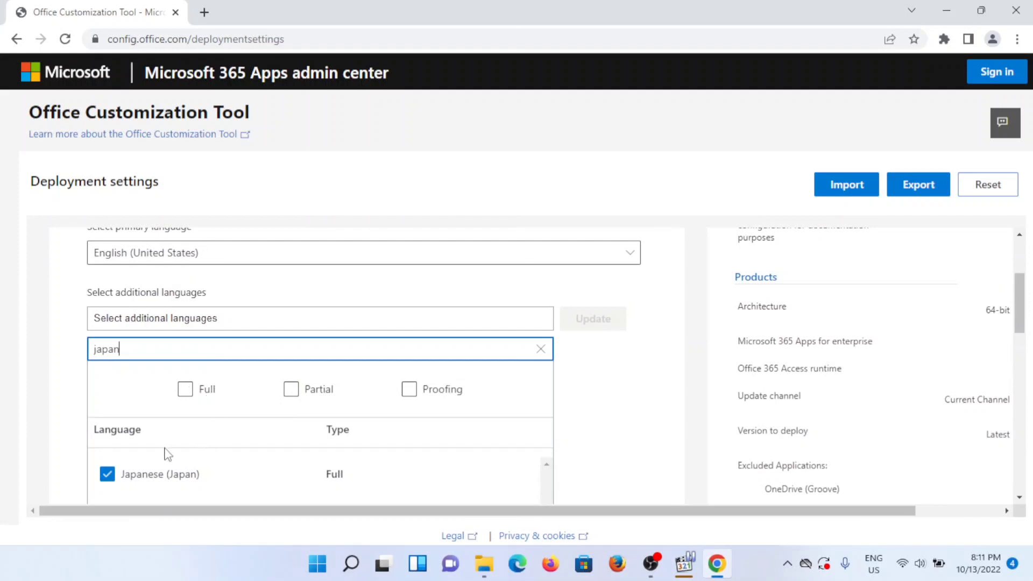
click(107, 475)
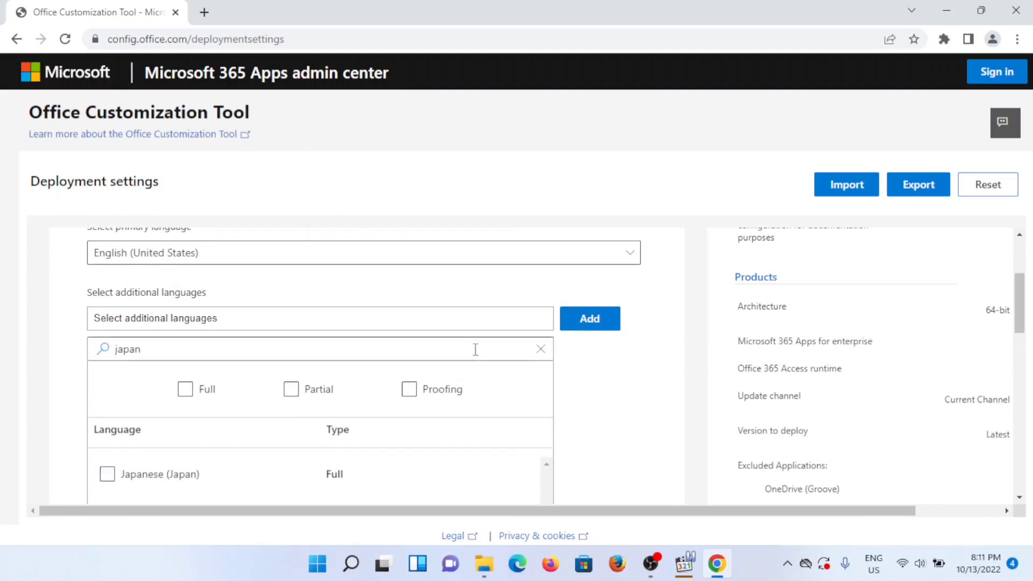
click(611, 333)
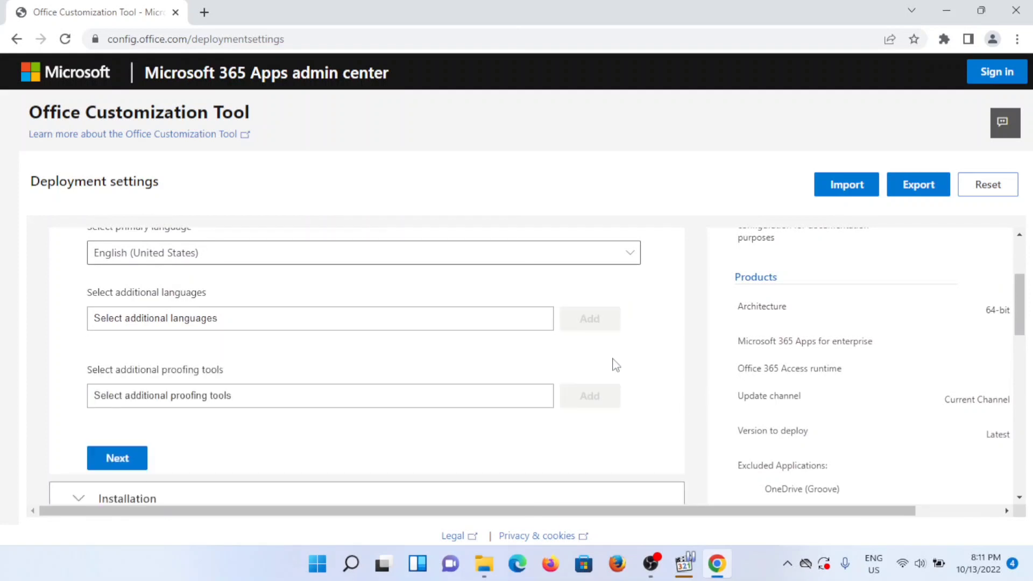
Proceed without additional proofing tools and accept the default Installation options, deploying from the Office Content Delivery Network (CDN).
scroll(616, 366, down, 2)
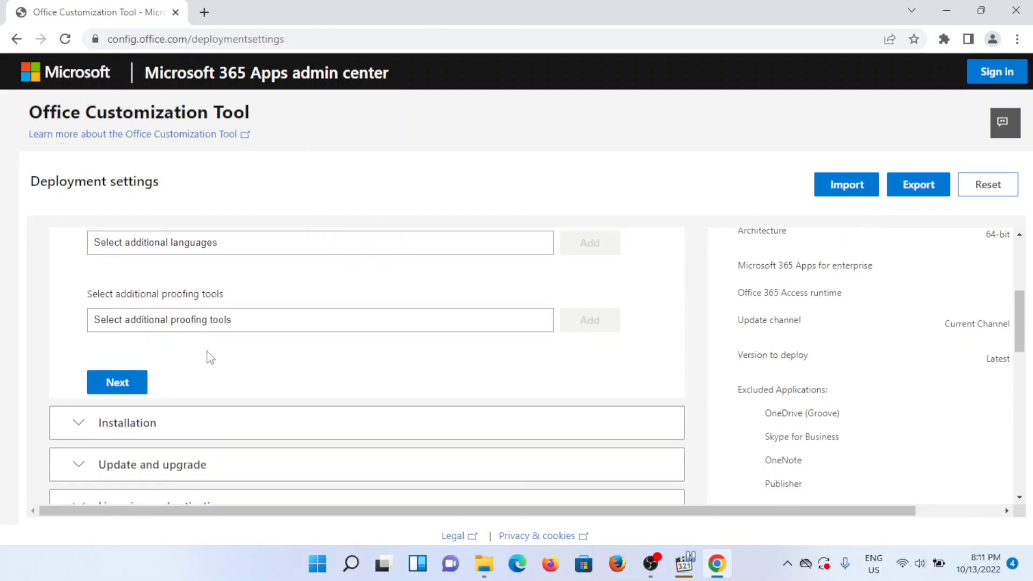
click(127, 382)
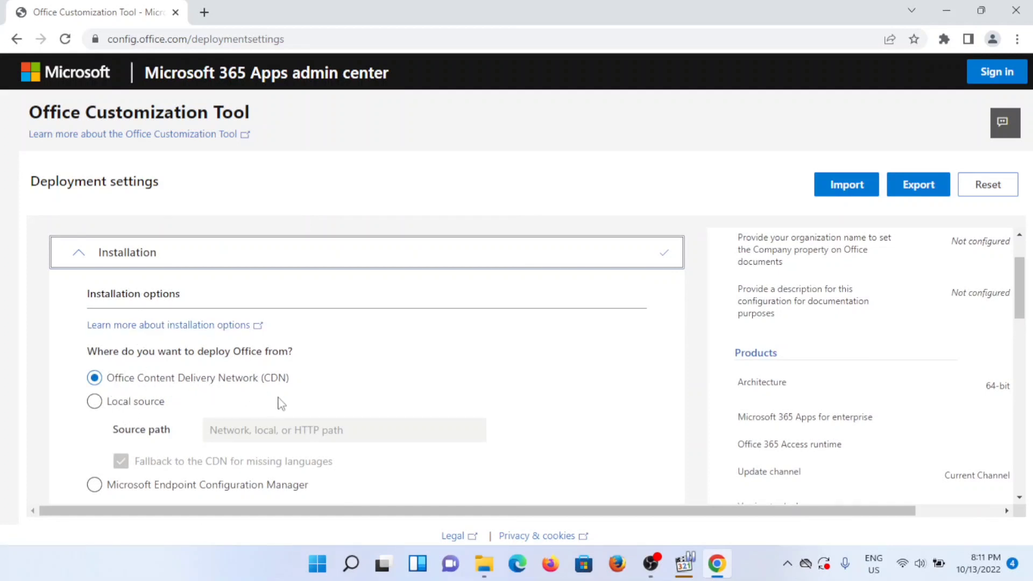
scroll(281, 404, down, 3)
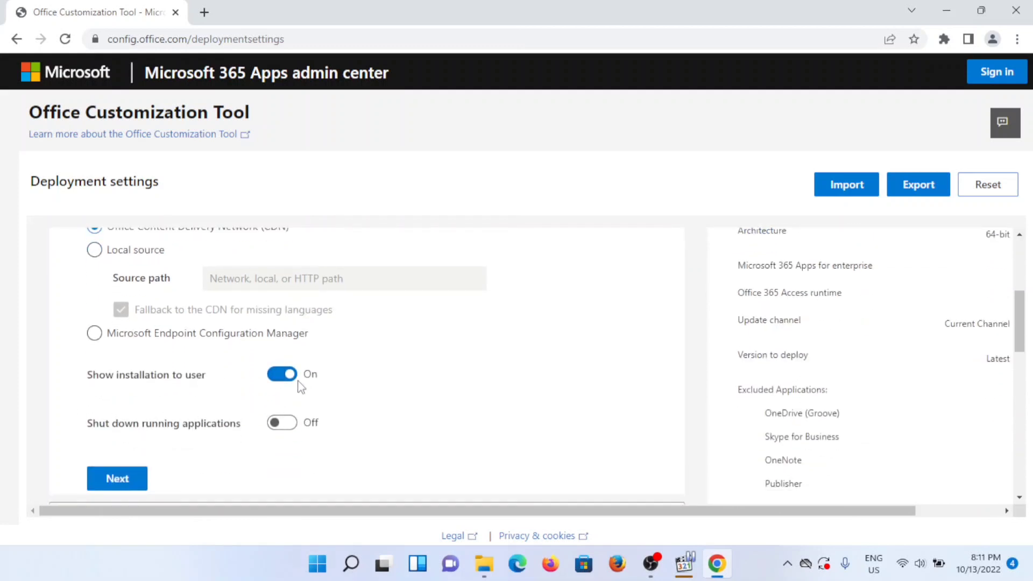
scroll(258, 420, down, 3)
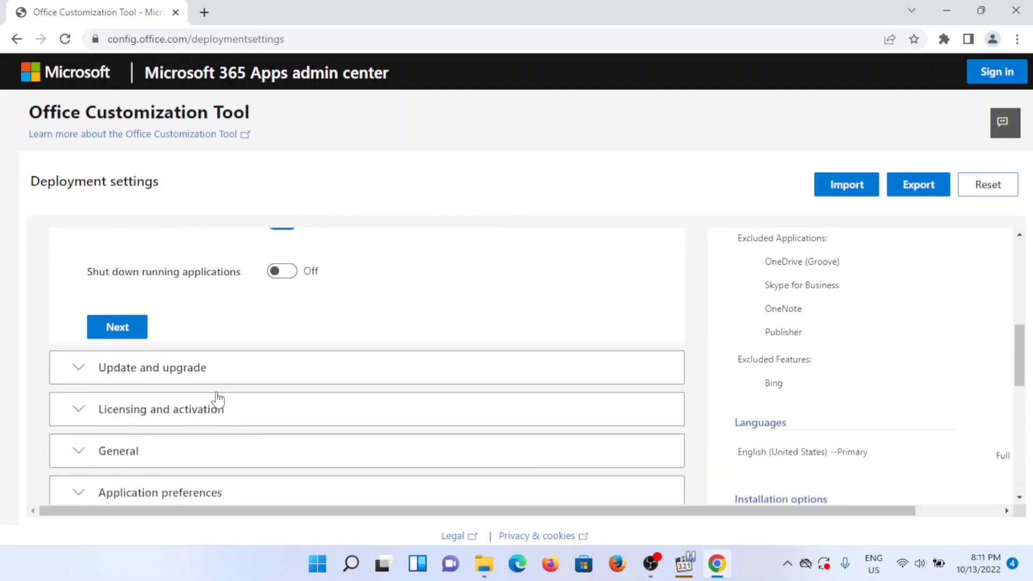
click(136, 331)
Keep the default Update and upgrade options, with updates from the Office Content Delivery Network (CDN), and proceed to Licensing and activation.
scroll(446, 352, down, 3)
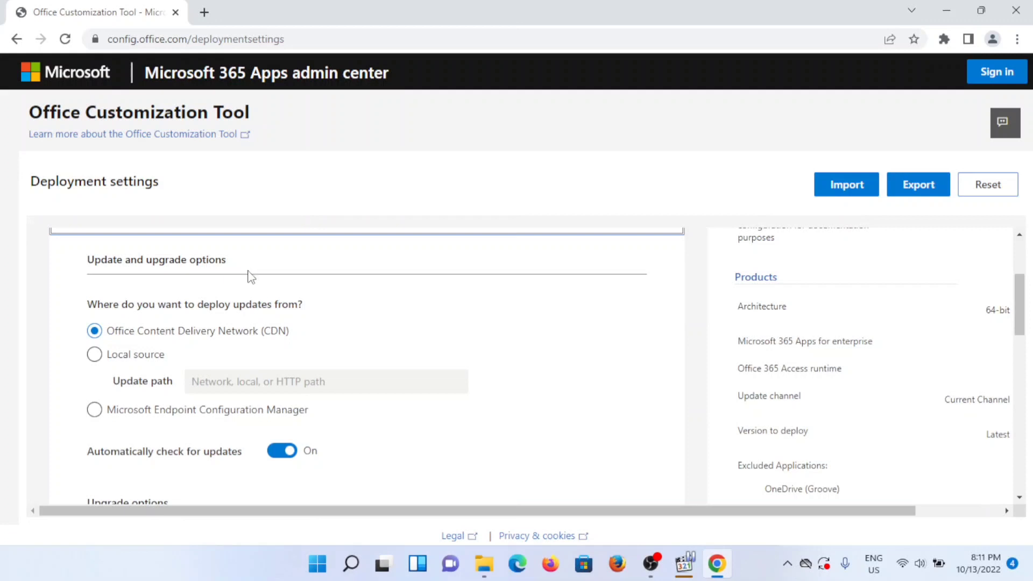
scroll(304, 341, down, 1)
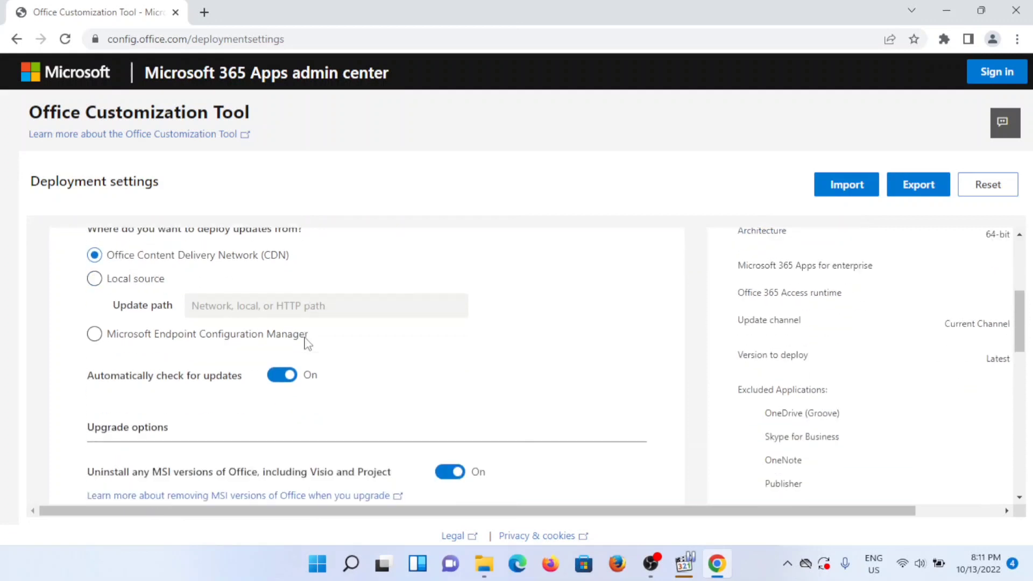
scroll(305, 342, down, 2)
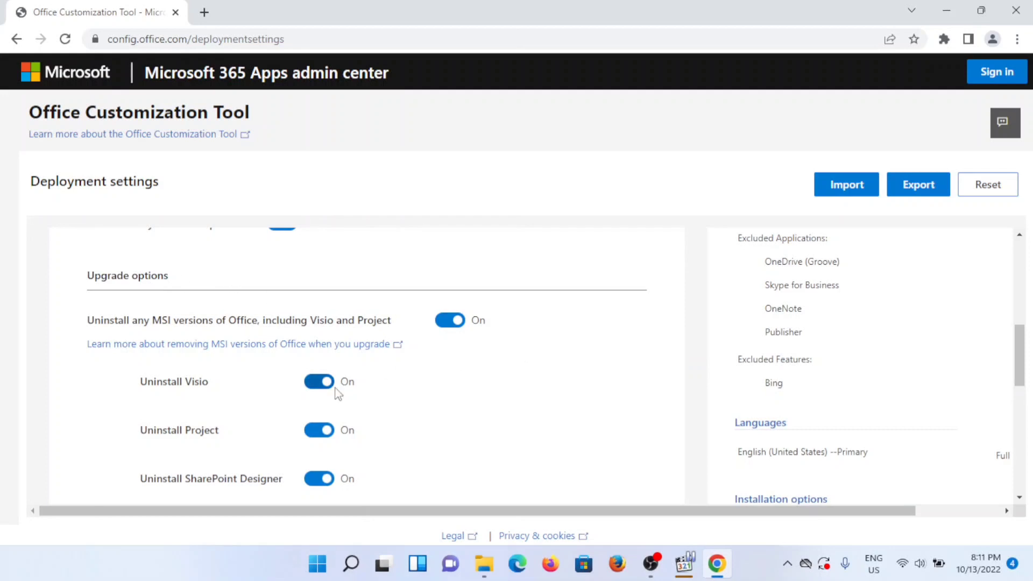
scroll(329, 414, down, 2)
scroll(325, 352, down, 1)
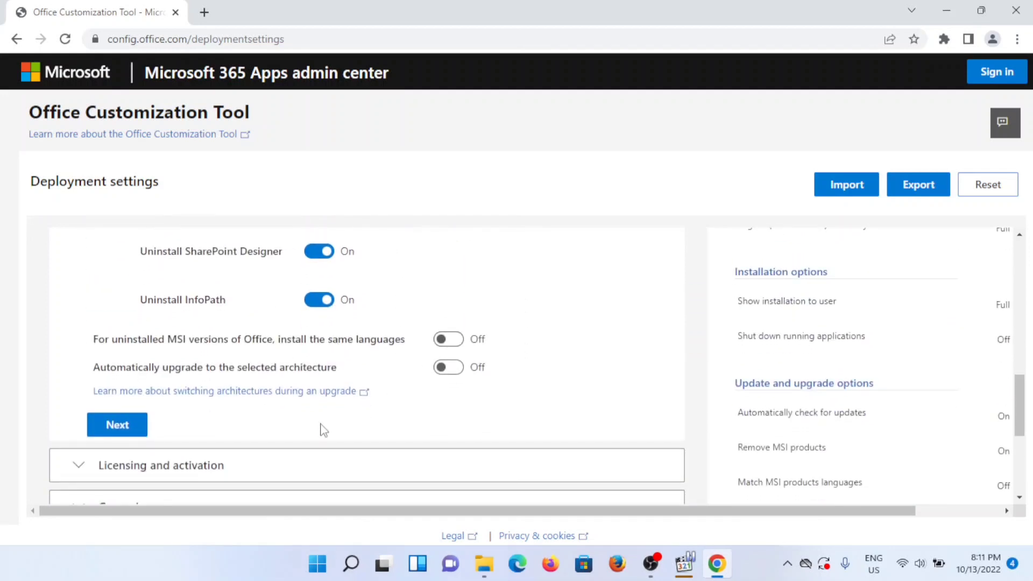
scroll(301, 414, down, 1)
click(119, 356)
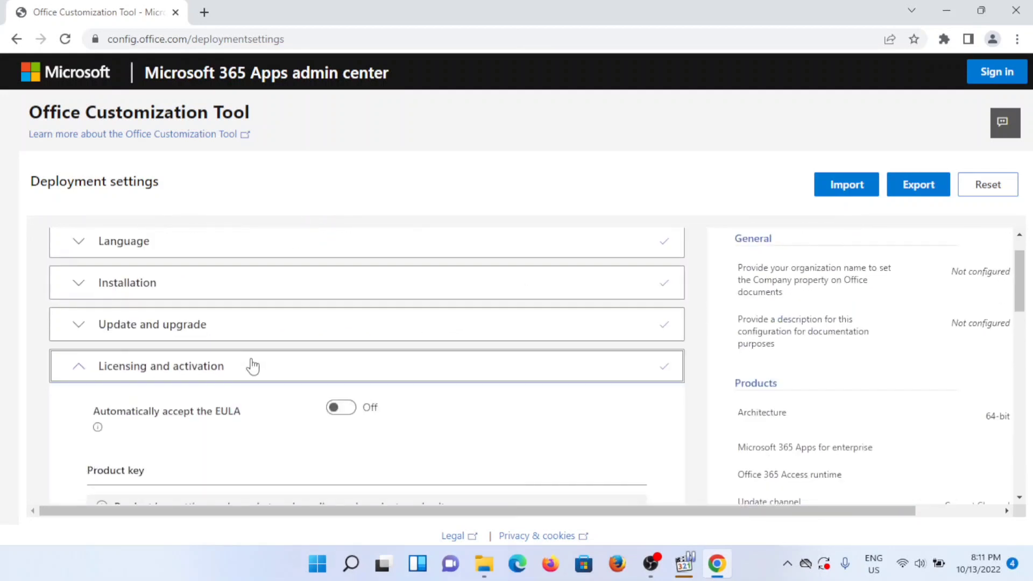
Turn on automatic acceptance of the EULA in the Licensing and activation settings.
scroll(252, 366, down, 1)
scroll(264, 360, down, 1)
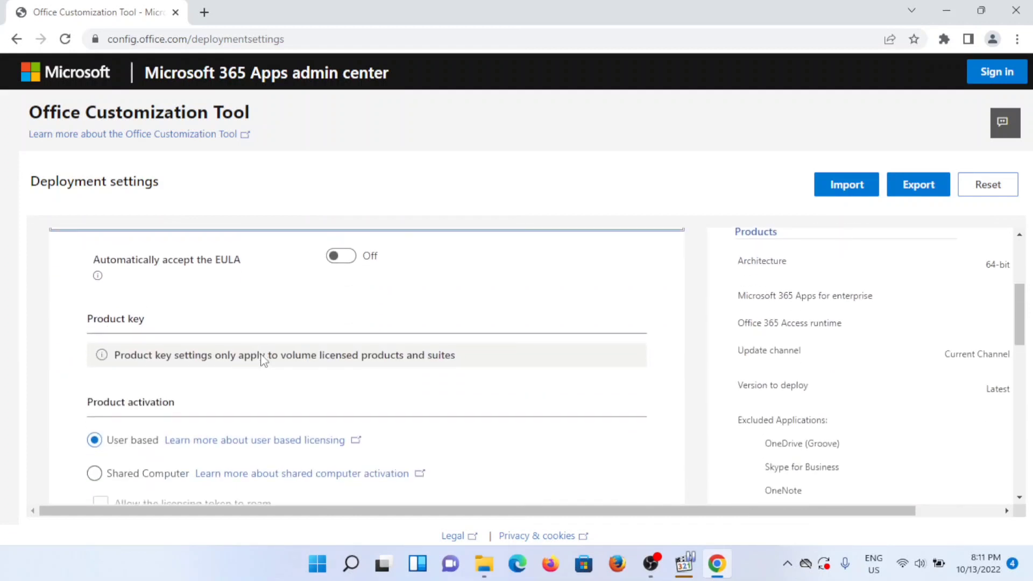
scroll(263, 361, up, 1)
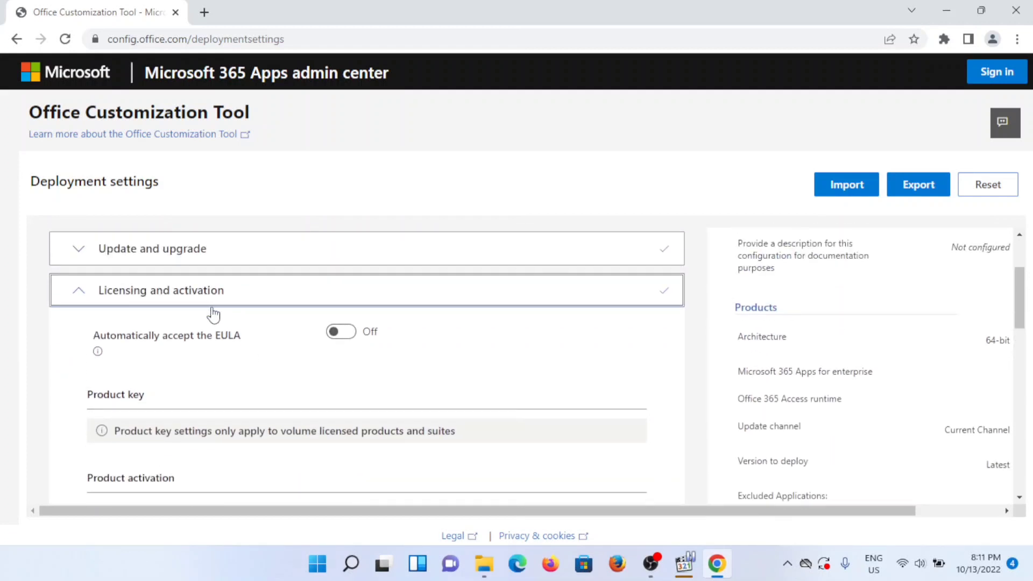
scroll(221, 361, down, 2)
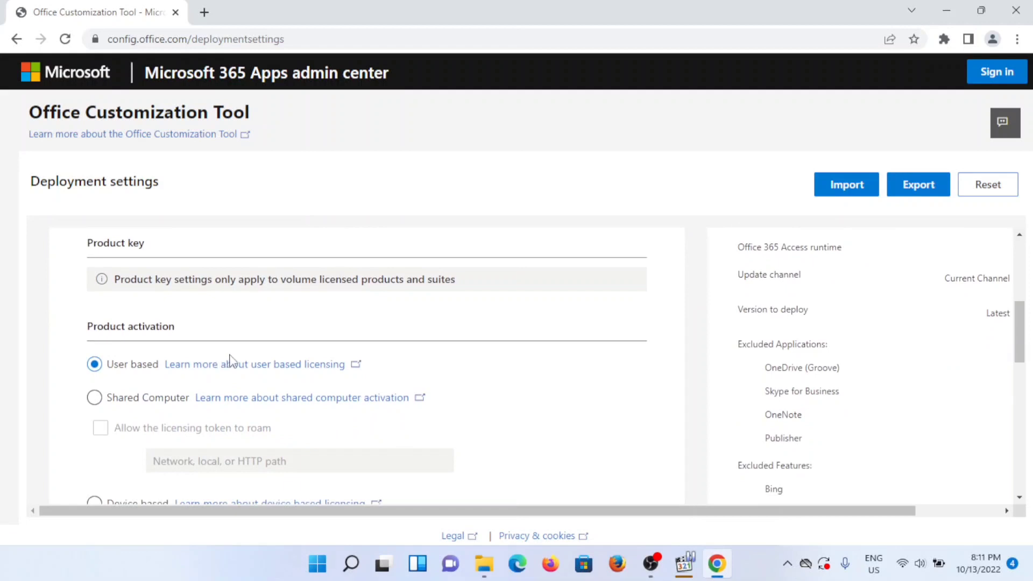
scroll(262, 355, up, 1)
scroll(262, 355, up, 1)
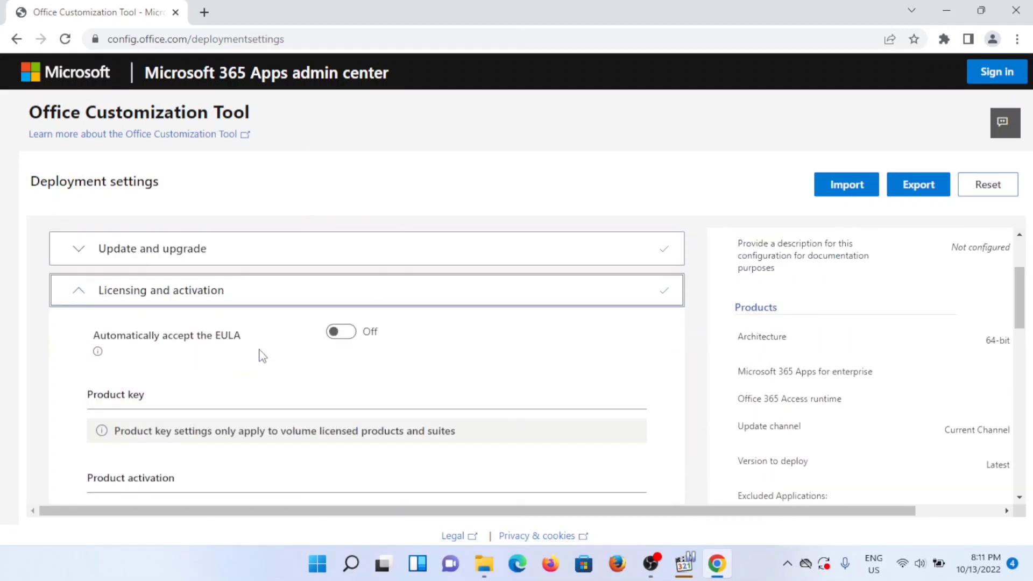
click(341, 336)
Keep User based product activation and proceed to the General settings.
scroll(308, 354, down, 3)
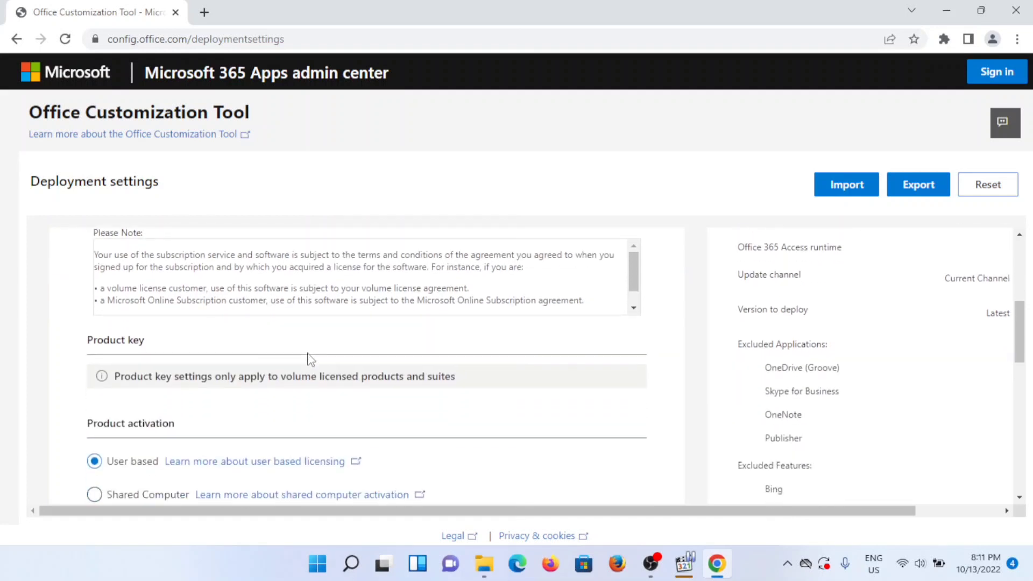
scroll(309, 357, down, 3)
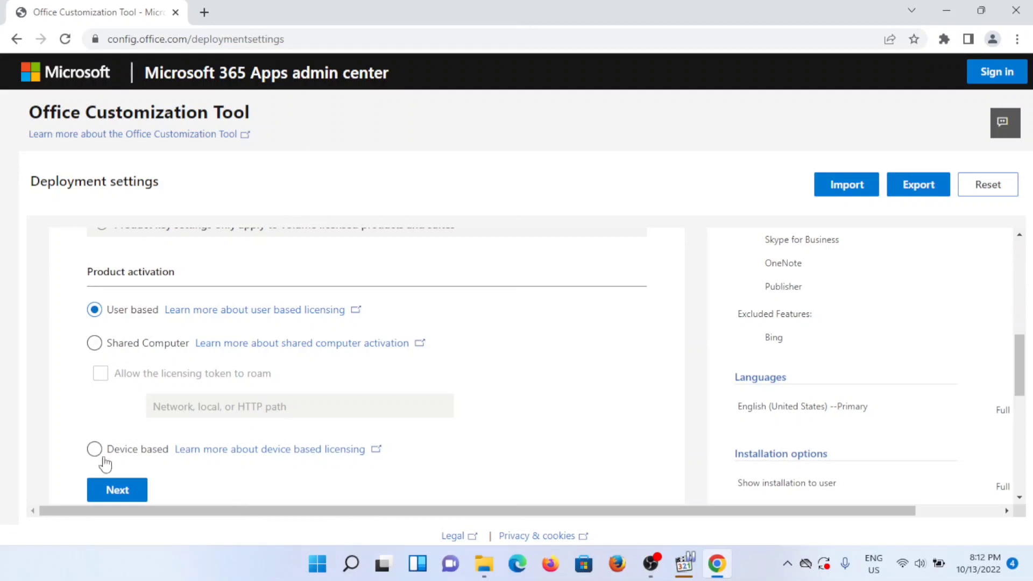
scroll(140, 393, down, 4)
click(125, 267)
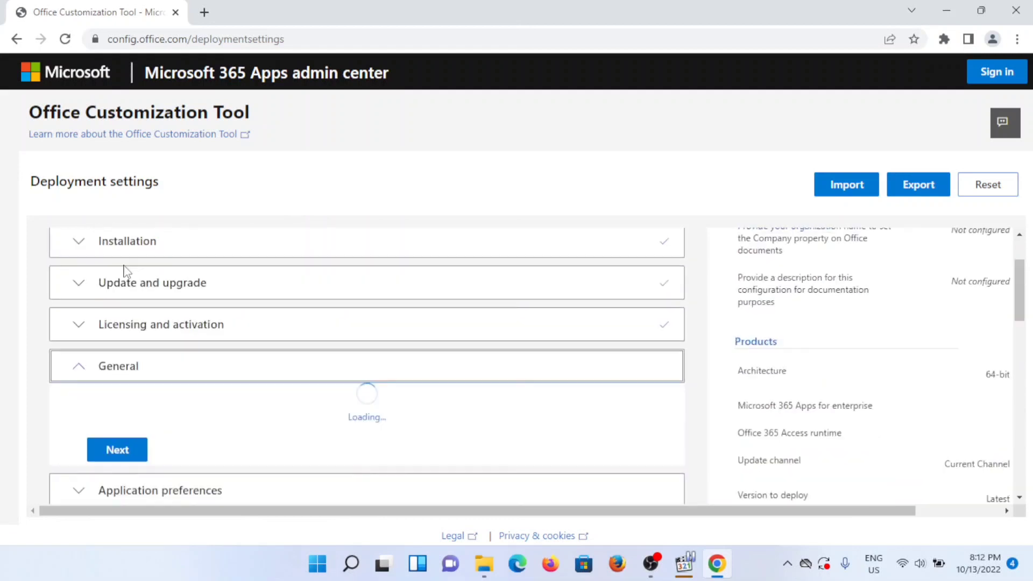
Leave the organization name and configuration description empty and proceed to Application preferences.
scroll(186, 425, down, 3)
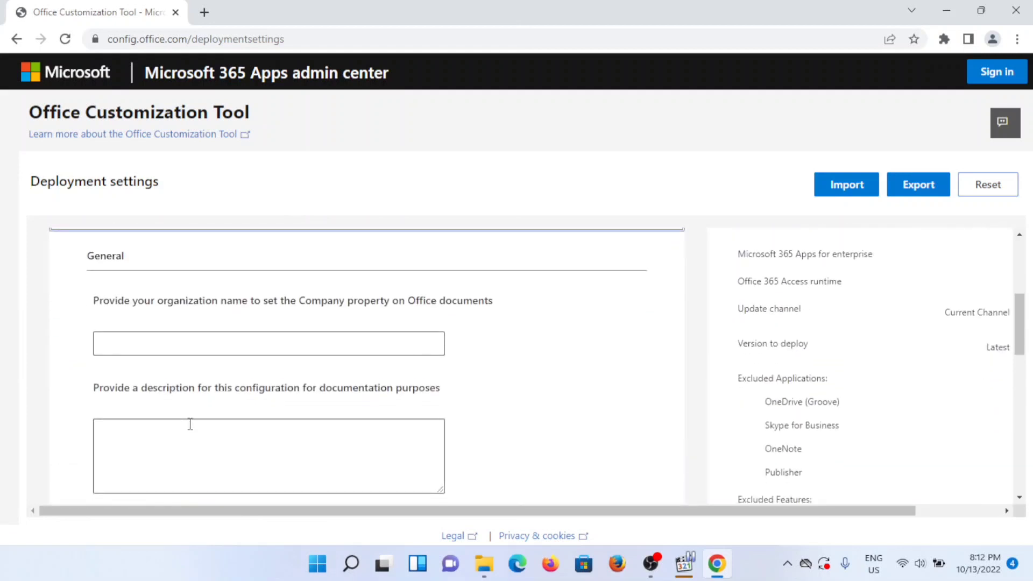
scroll(190, 423, down, 3)
click(129, 382)
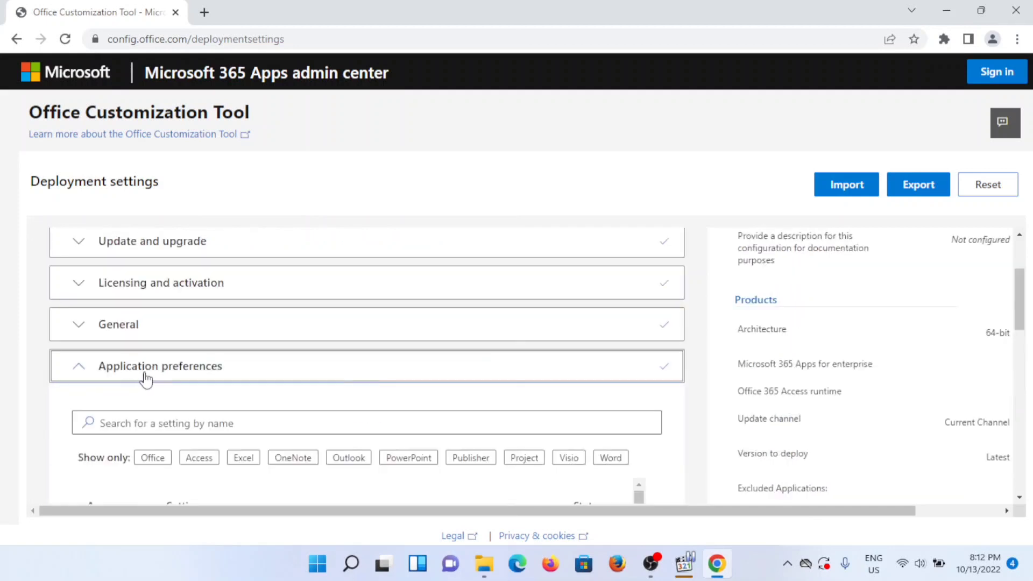
Look through the list of Application preferences, leave them at their defaults, and finish the deployment settings.
scroll(218, 387, down, 3)
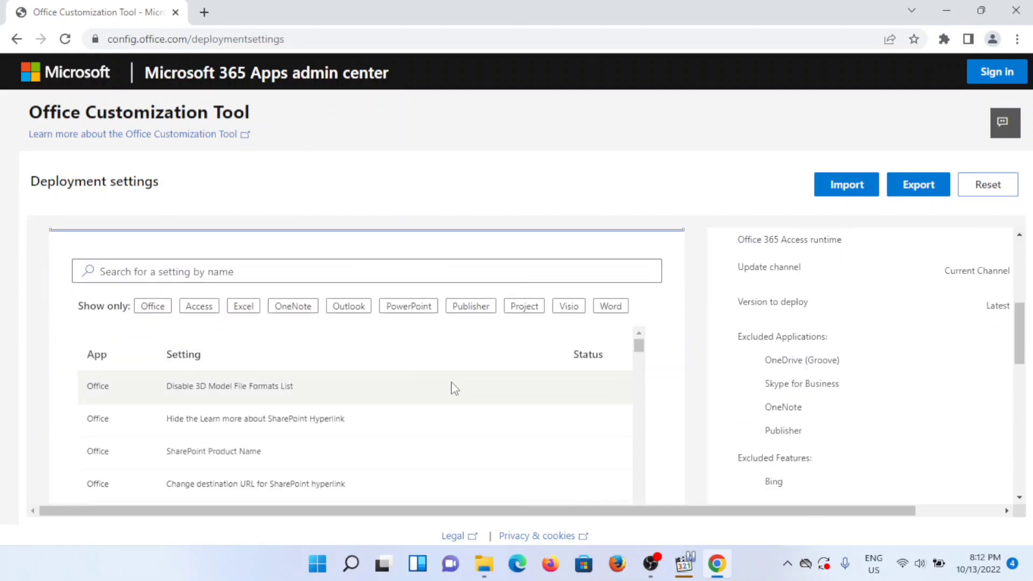
scroll(447, 406, down, 10)
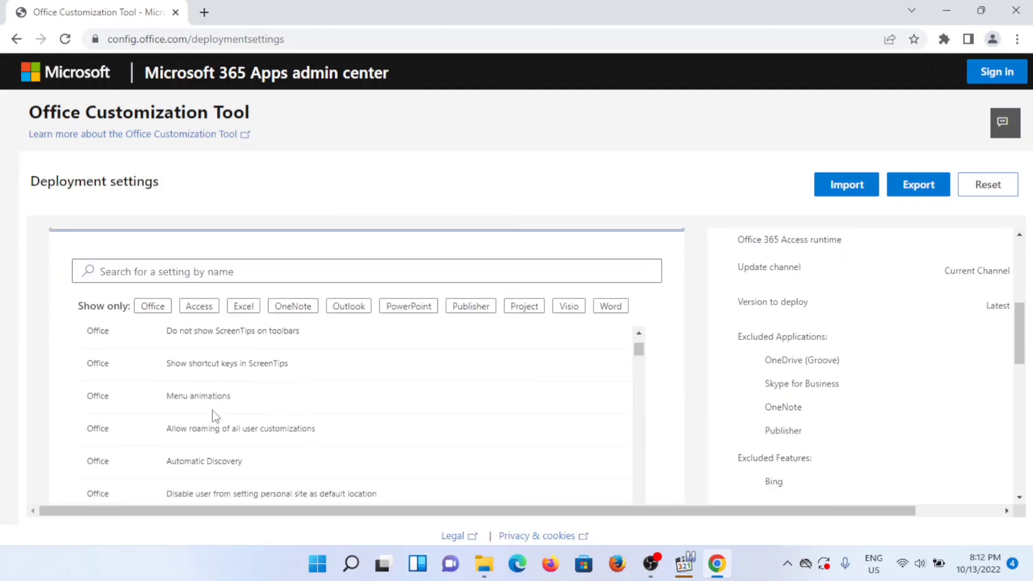
scroll(519, 445, down, 8)
scroll(671, 454, down, 5)
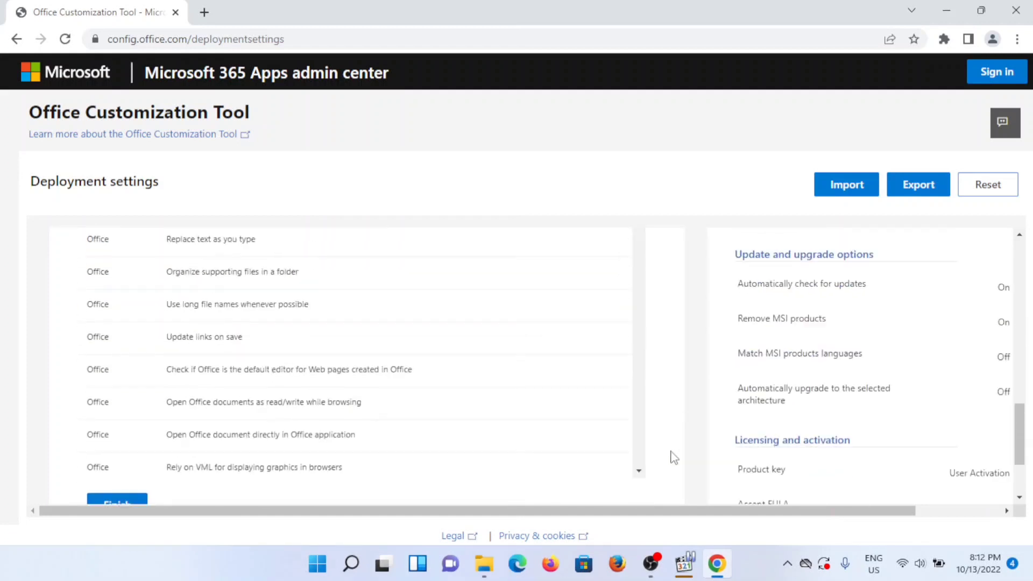
scroll(671, 454, down, 2)
click(112, 392)
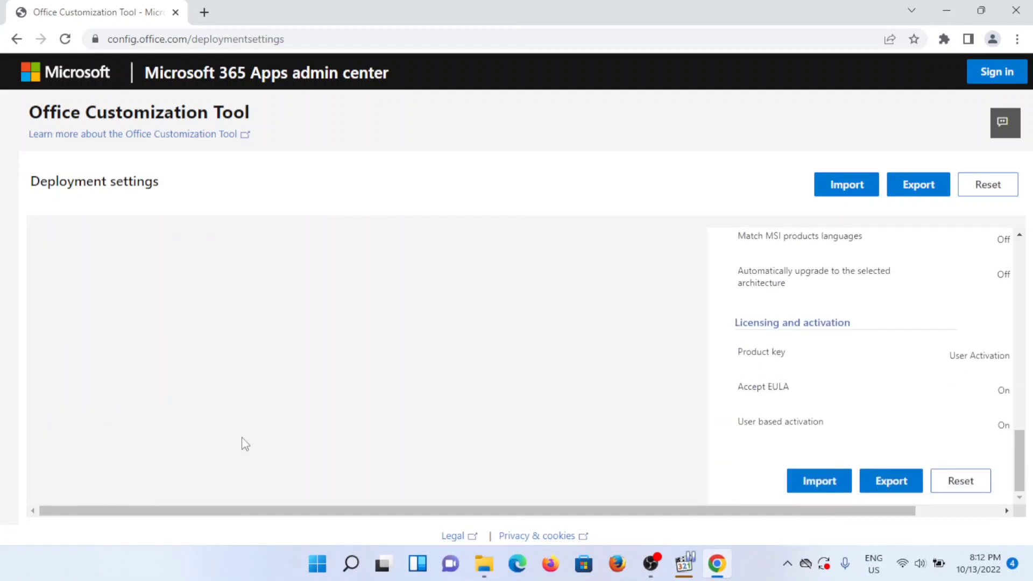
Review the configured settings summary, covering products, excluded applications, languages, installation, update and upgrade, and licensing options.
scroll(874, 355, up, 5)
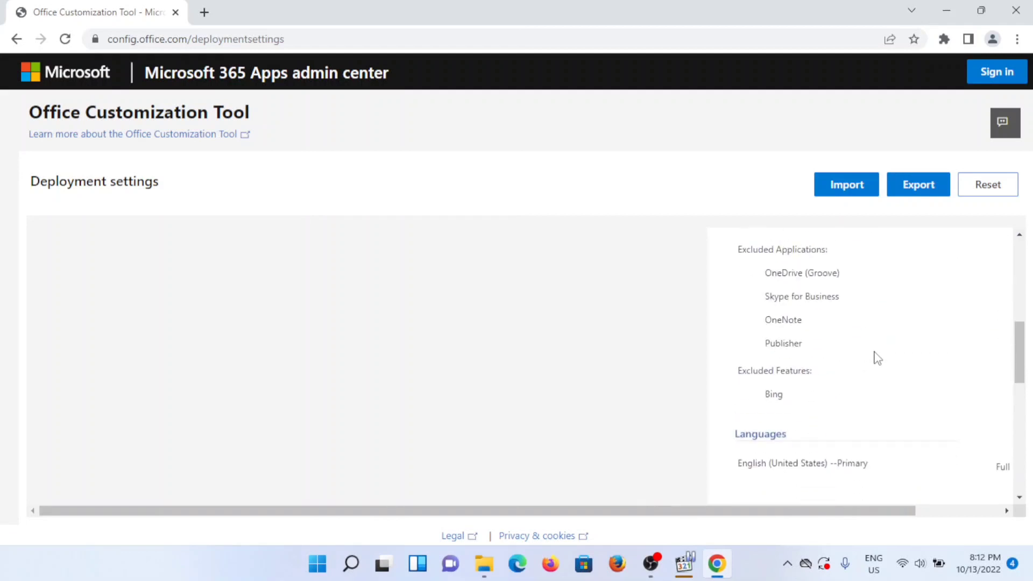
scroll(888, 355, up, 6)
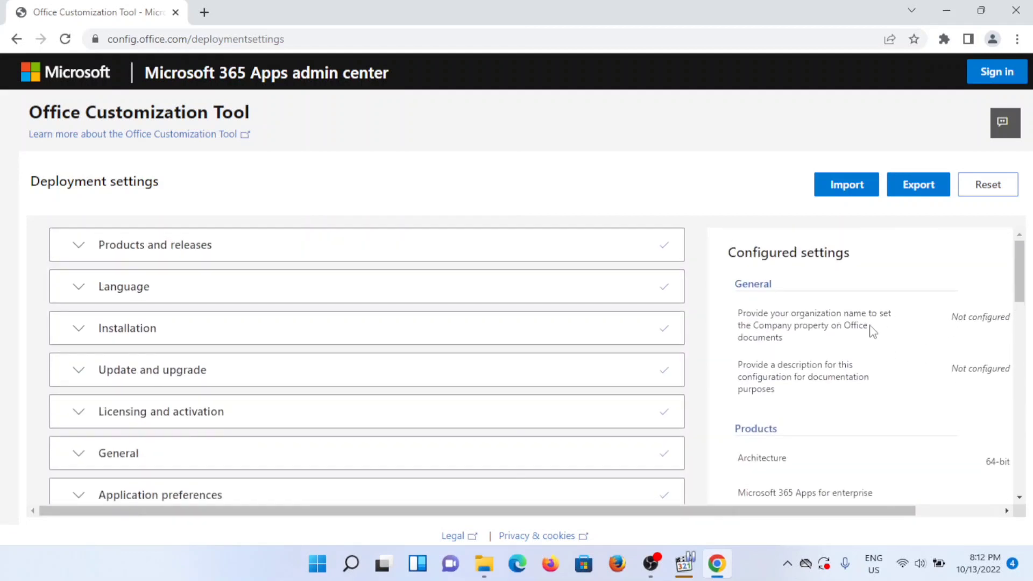
scroll(976, 355, down, 6)
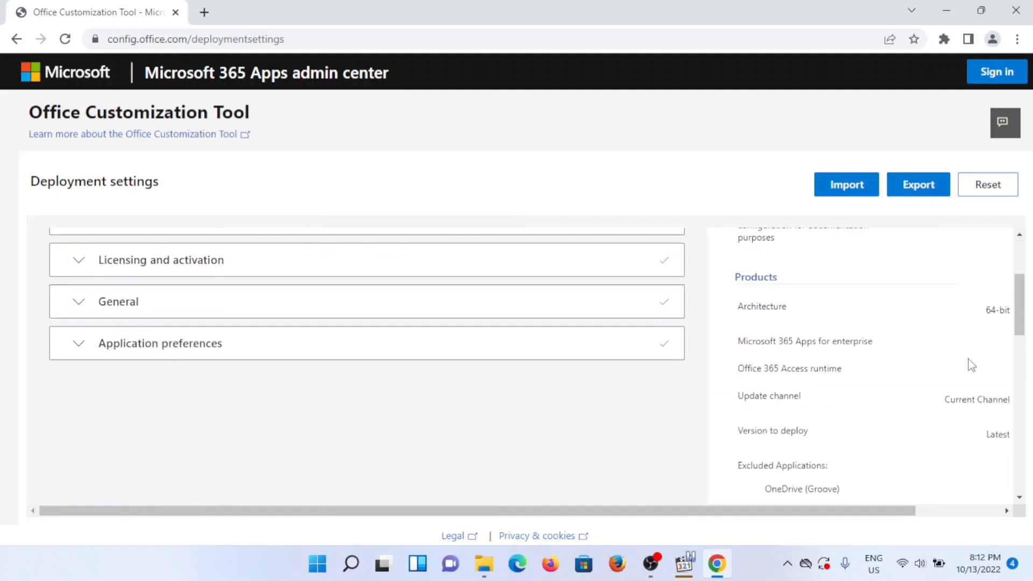
scroll(972, 360, up, 3)
scroll(917, 297, up, 2)
scroll(897, 355, down, 3)
scroll(882, 344, up, 1)
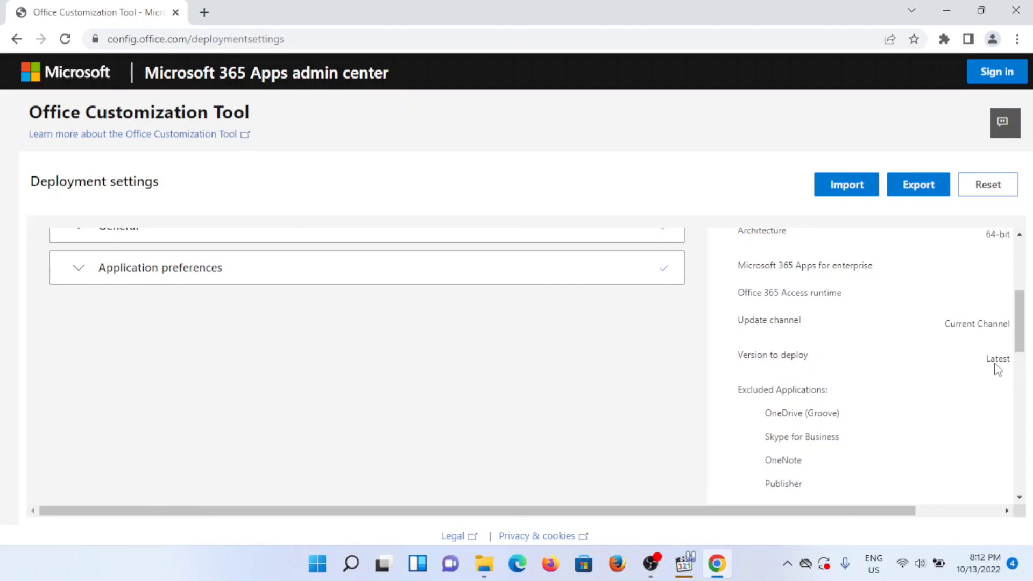
scroll(995, 370, down, 1)
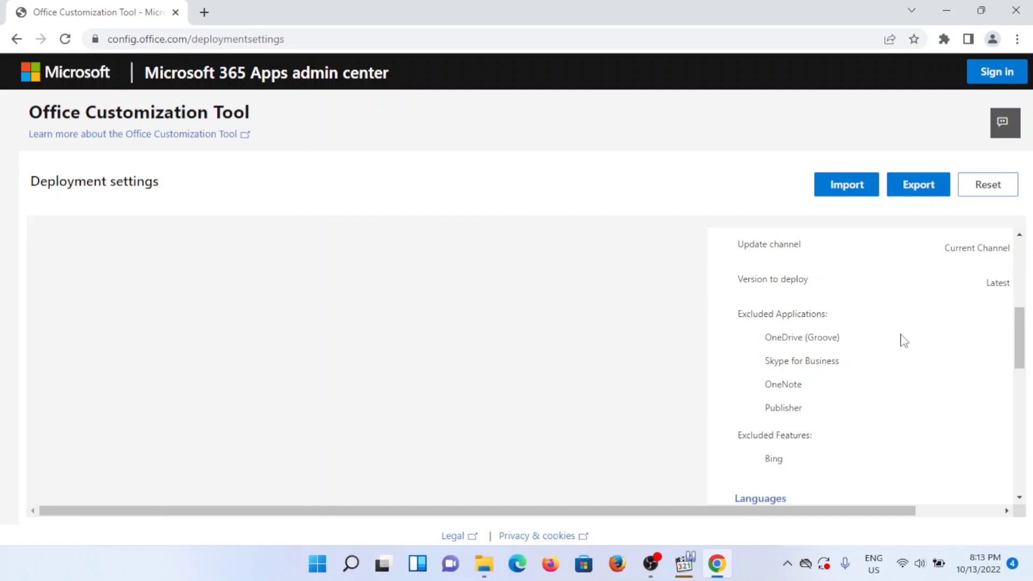
scroll(904, 340, down, 1)
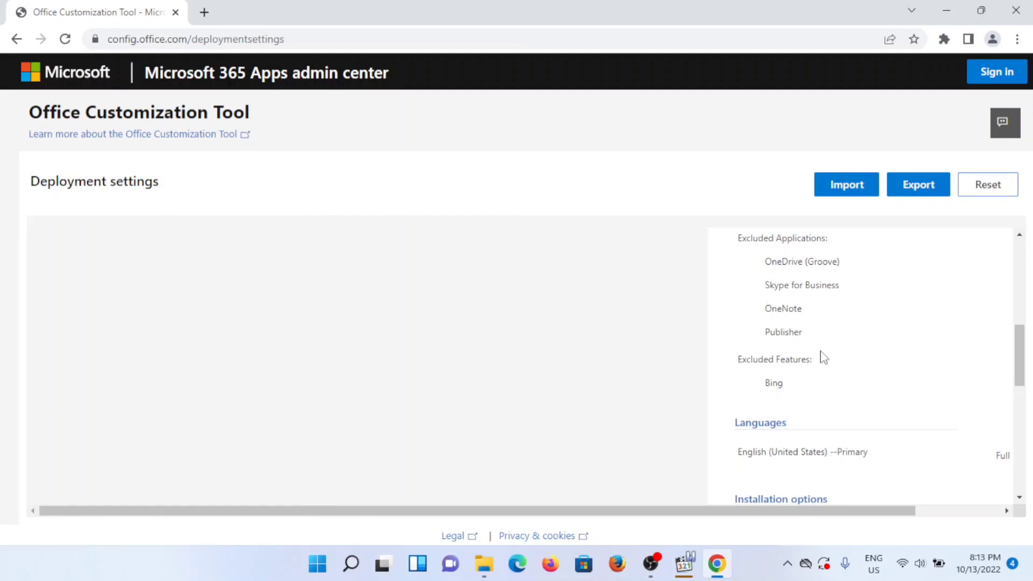
scroll(823, 358, down, 1)
scroll(927, 318, down, 1)
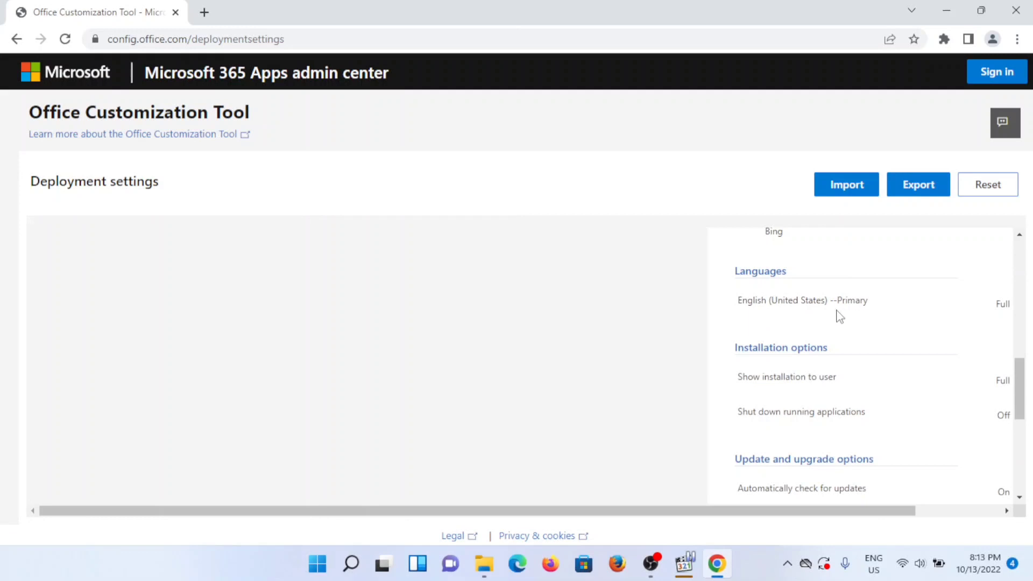
scroll(857, 314, down, 2)
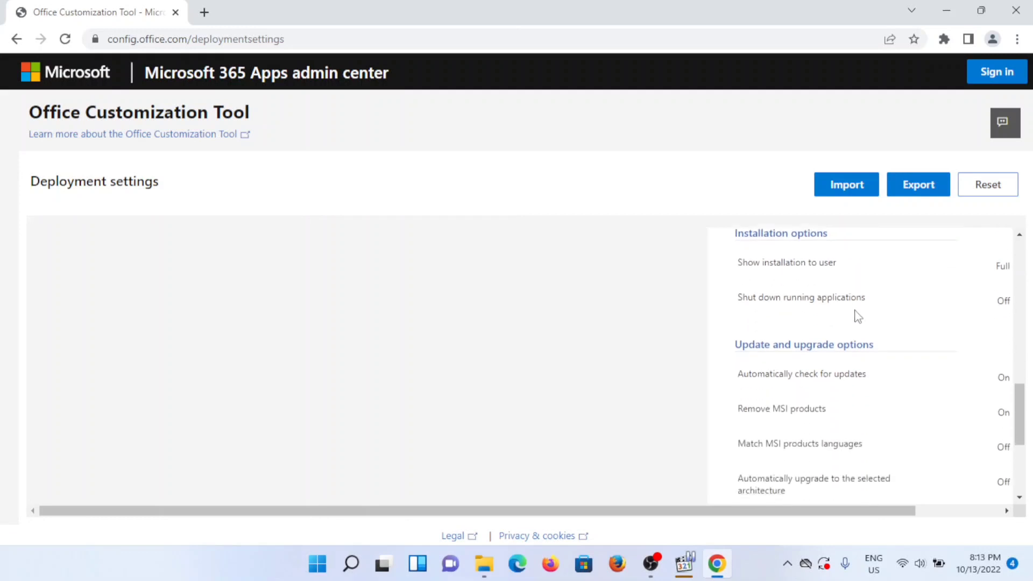
scroll(855, 310, up, 1)
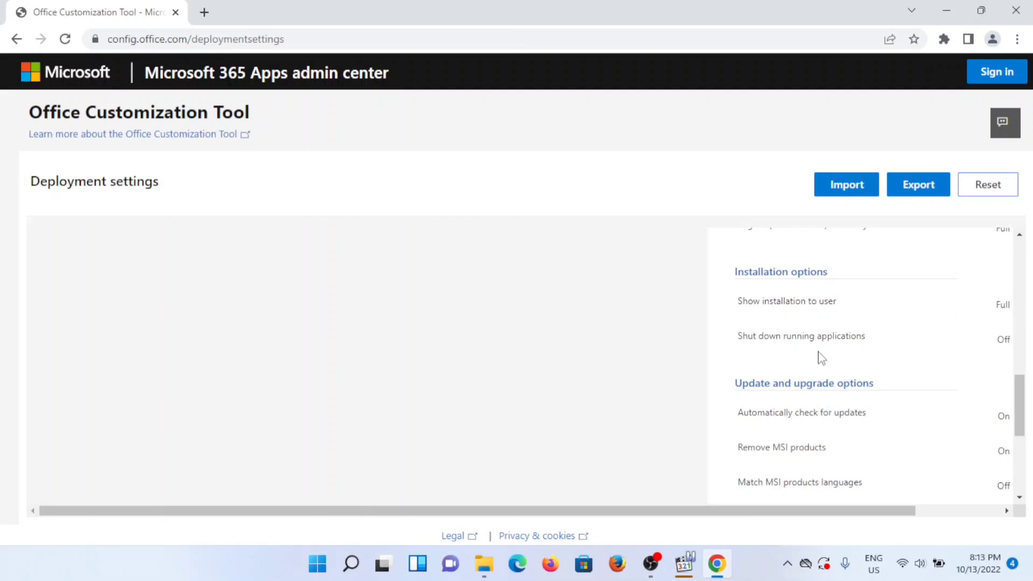
scroll(819, 357, down, 1)
scroll(818, 357, down, 1)
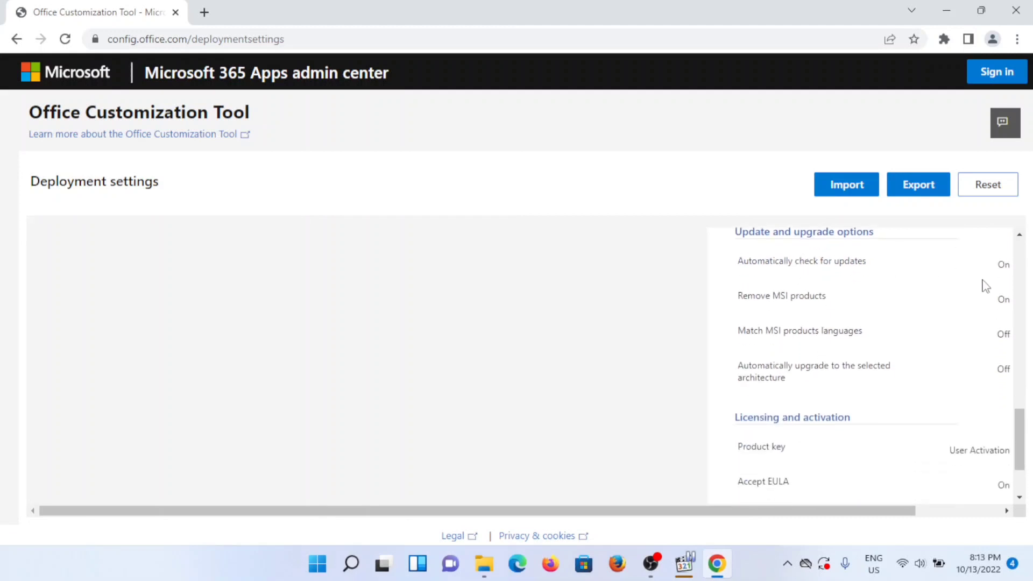
scroll(914, 340, down, 1)
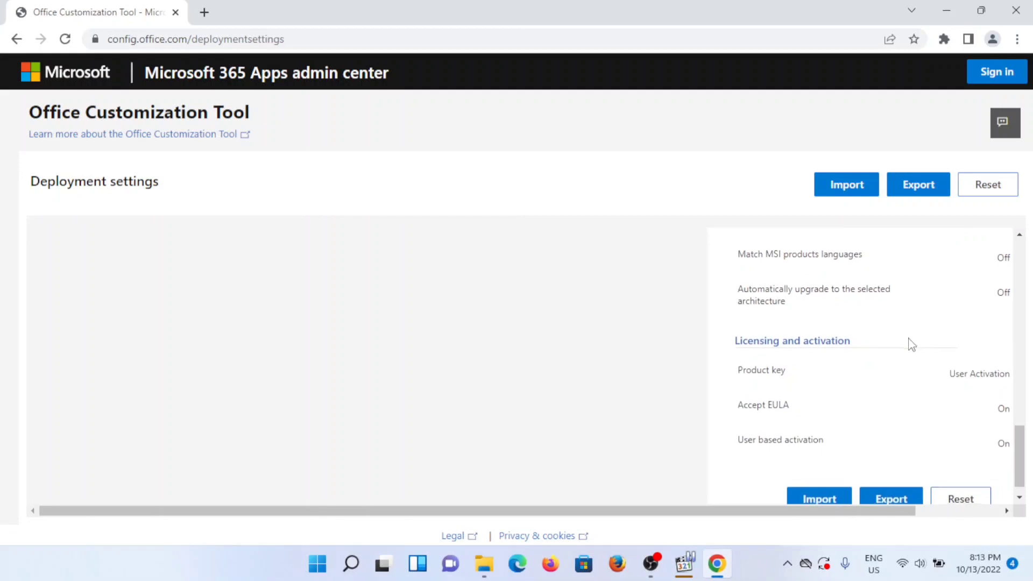
scroll(861, 344, down, 1)
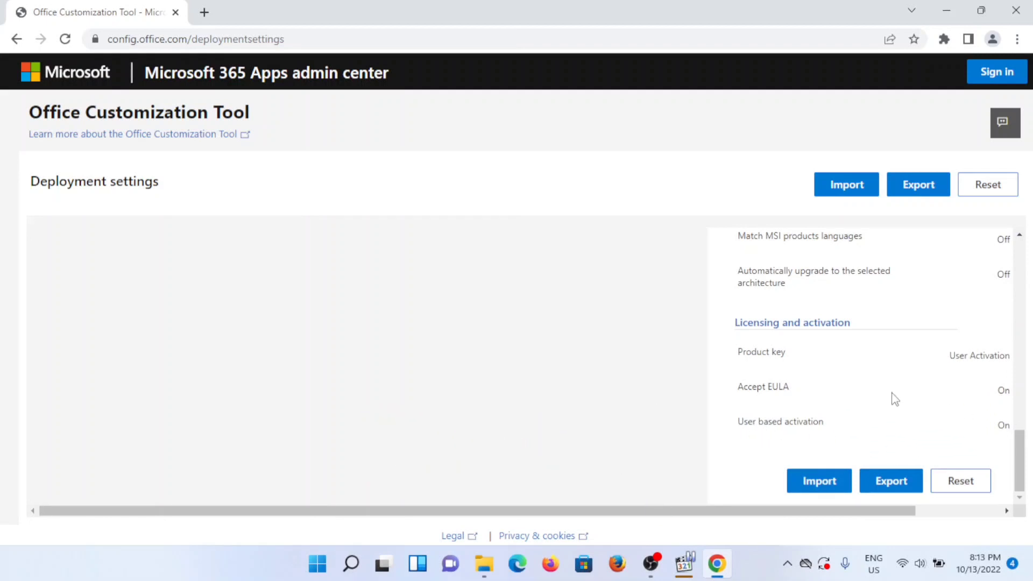
Start exporting the configuration and choose Keep Current Settings as the default file format.
click(897, 486)
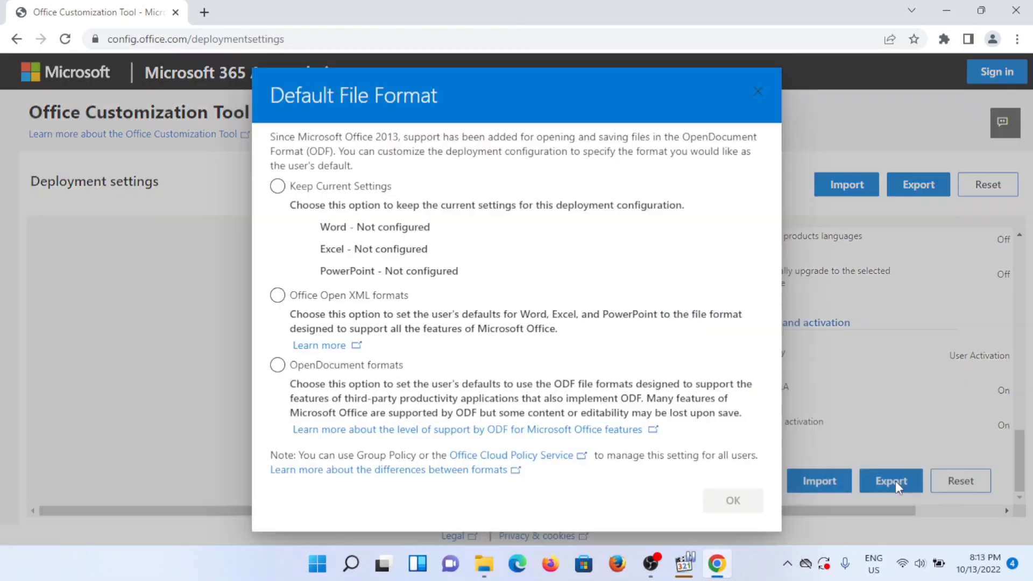
click(282, 188)
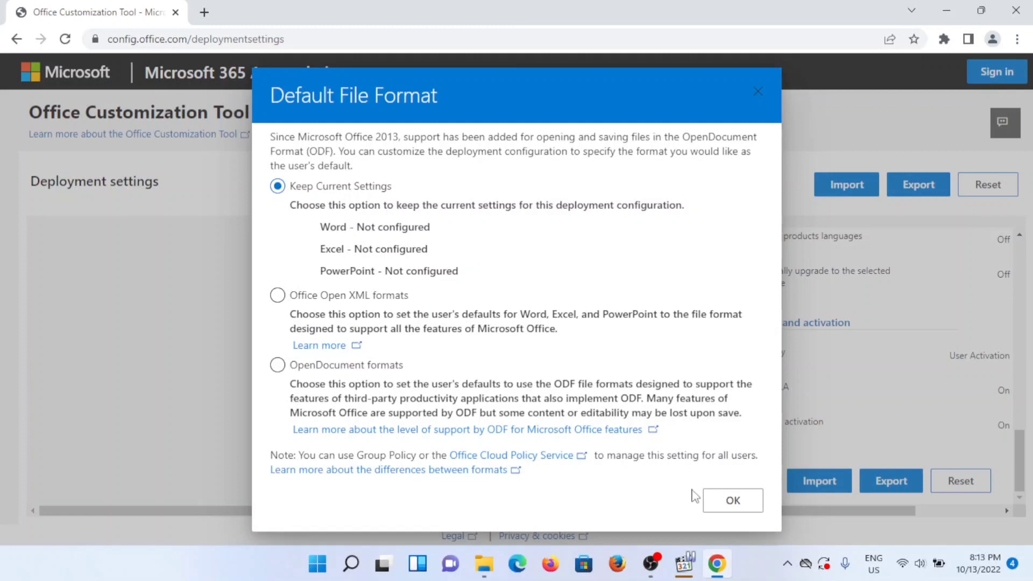
click(731, 501)
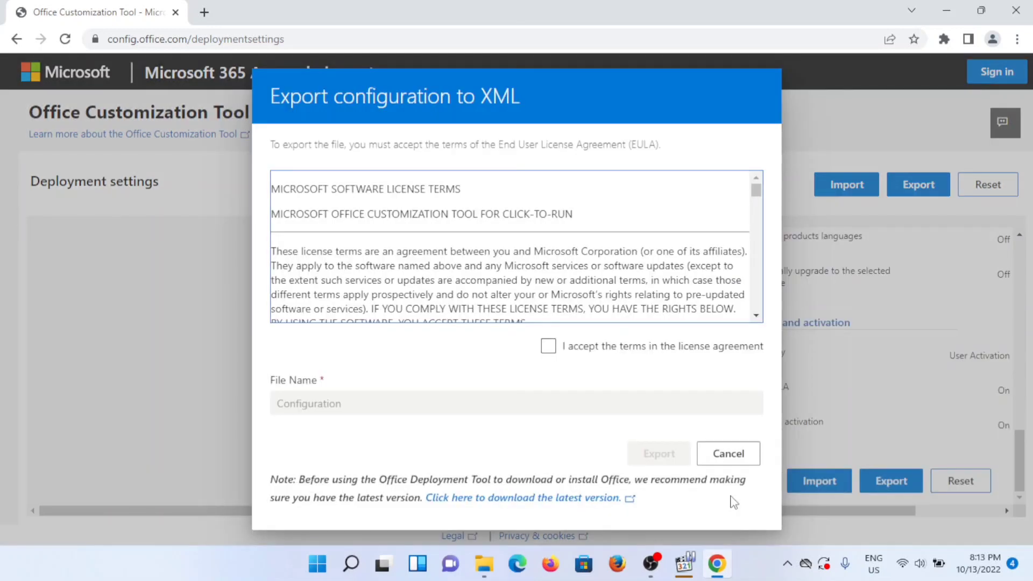
Accept the license agreement terms and export the configuration with the file name ConfigurationO365.
click(548, 347)
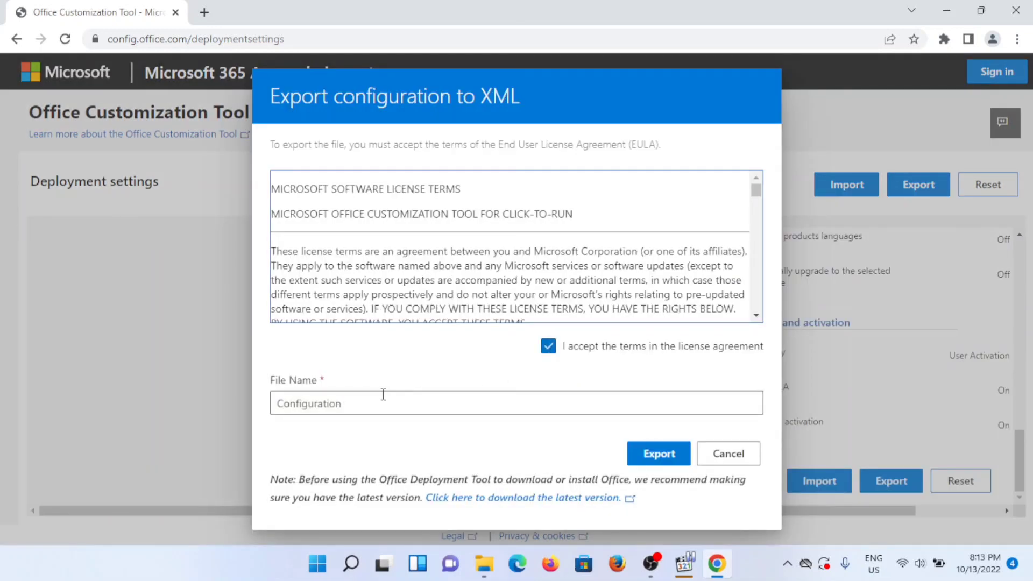
click(355, 401)
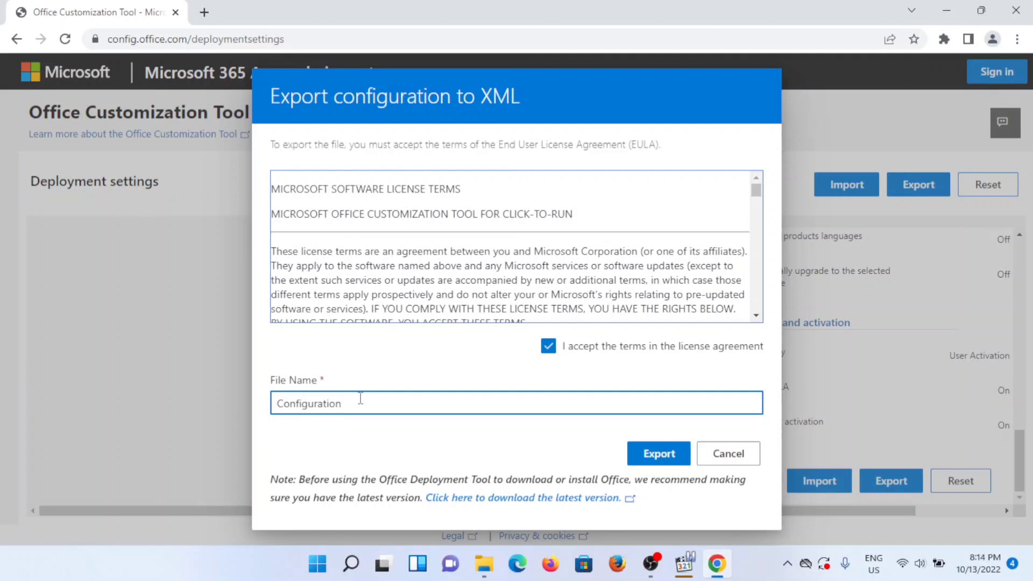
text(O365)
click(660, 455)
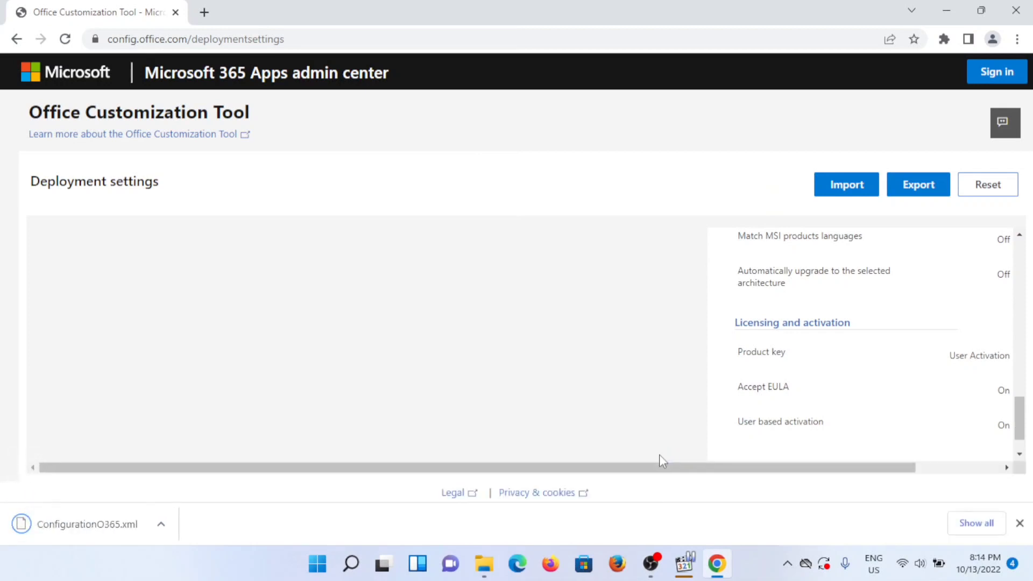
Locate the exported ConfigurationO365 file in the Downloads folder and move it to the desktop.
click(161, 524)
click(205, 478)
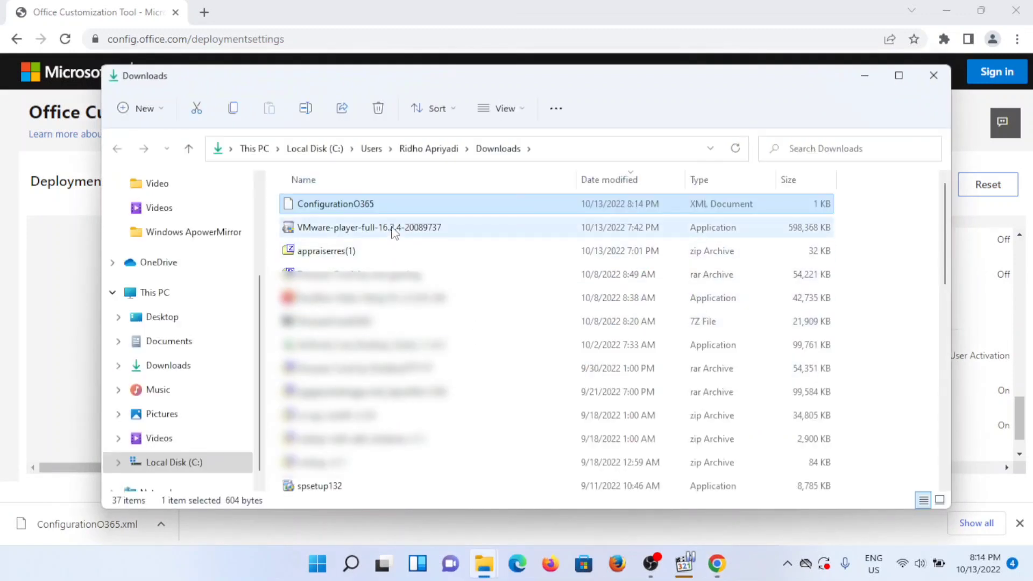
click(396, 230)
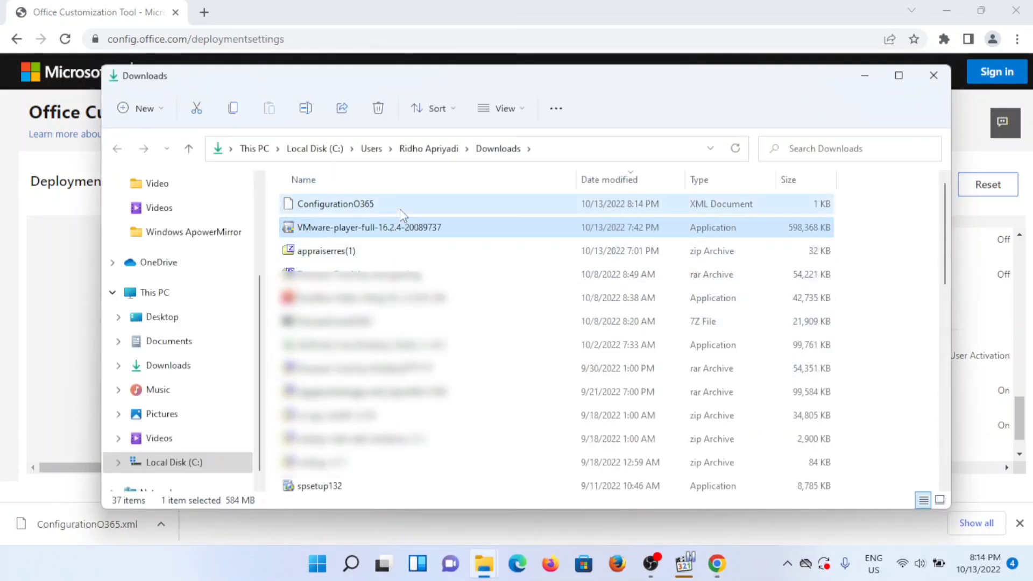
click(399, 210)
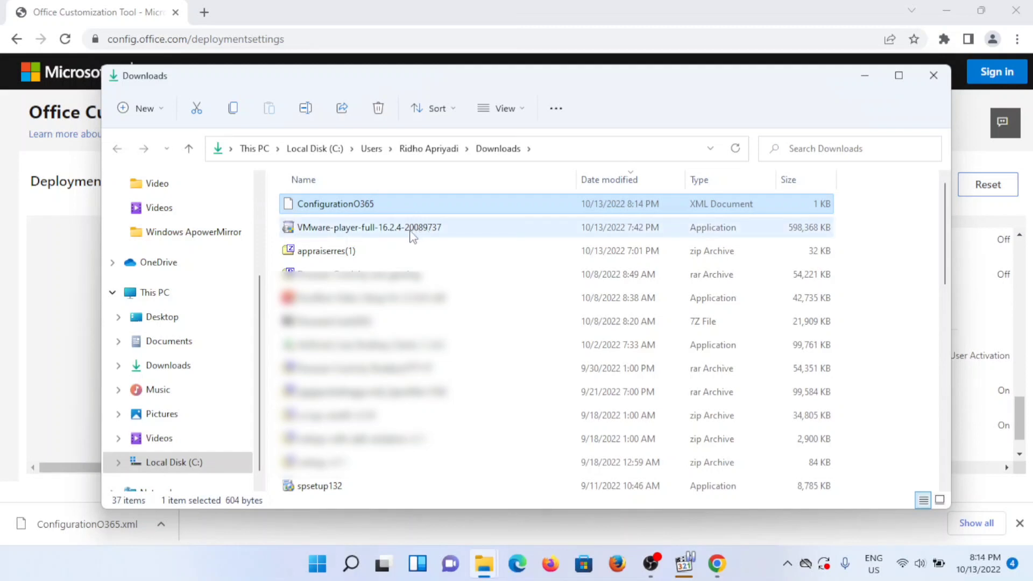
click(873, 81)
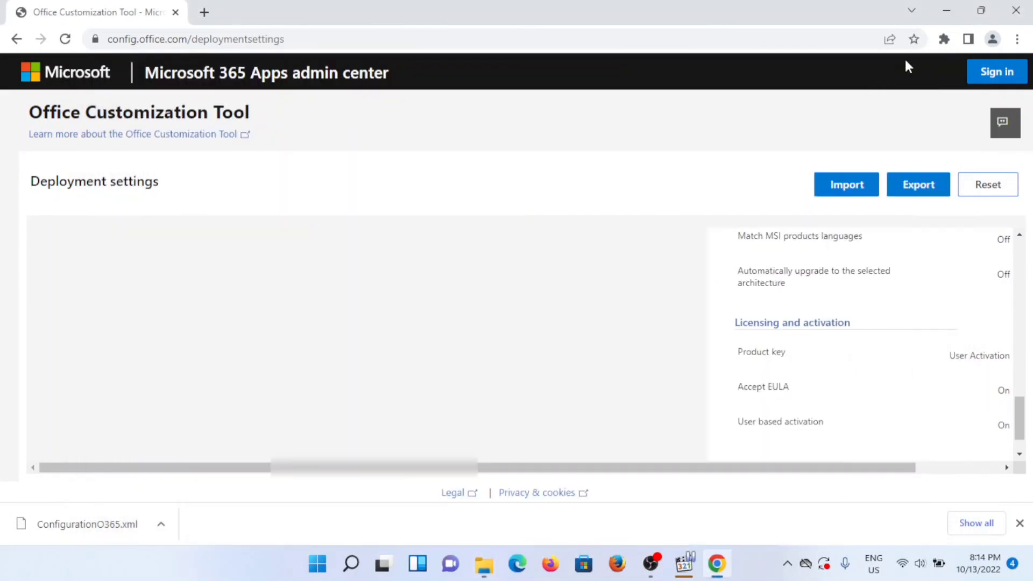
click(952, 16)
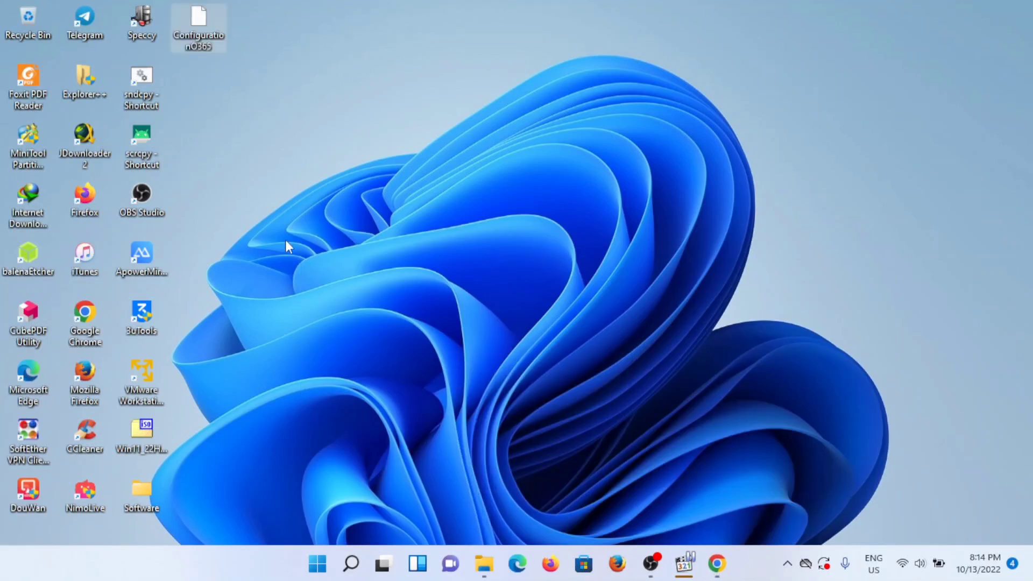
Create a desktop folder named Office365 and place it directly beneath the configuration file.
right_click(284, 208)
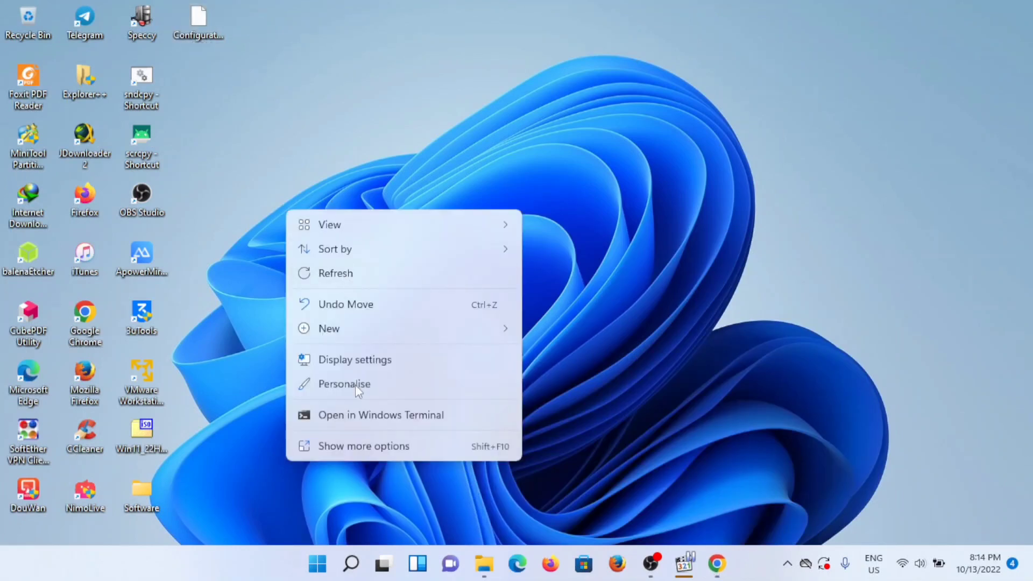
mouse_move(411, 329)
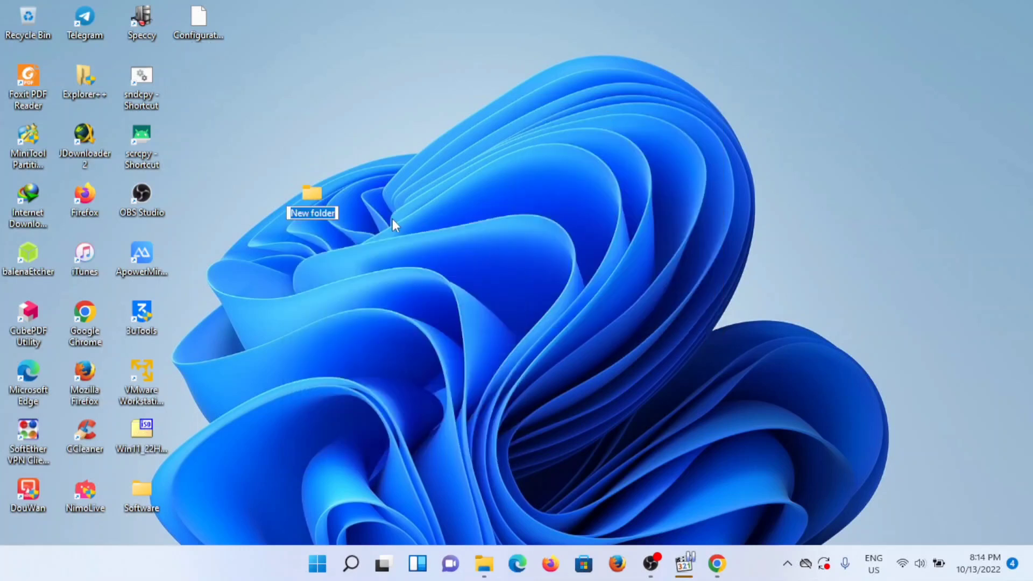
text(o)
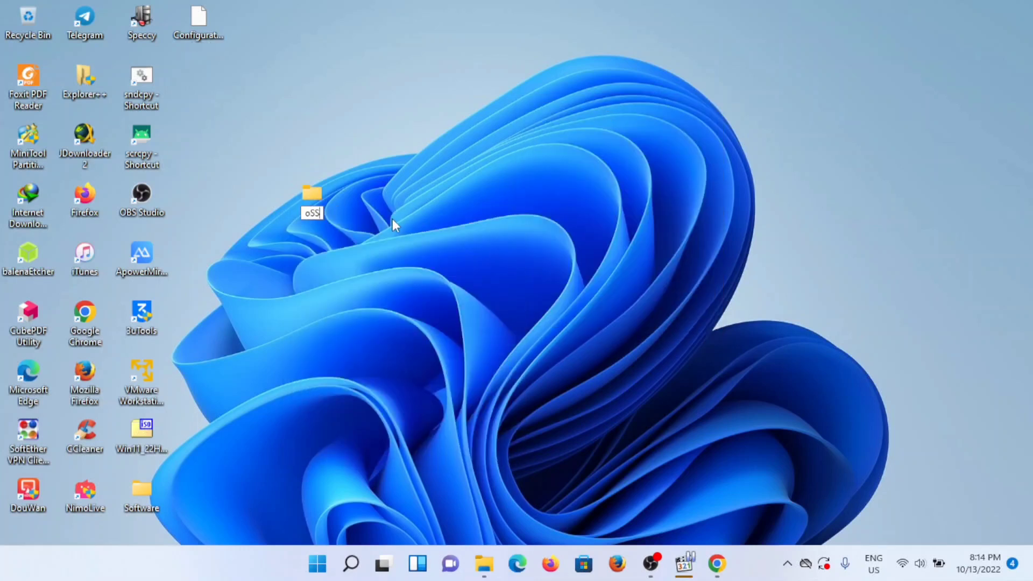
key(BackSpace)
text(Office365)
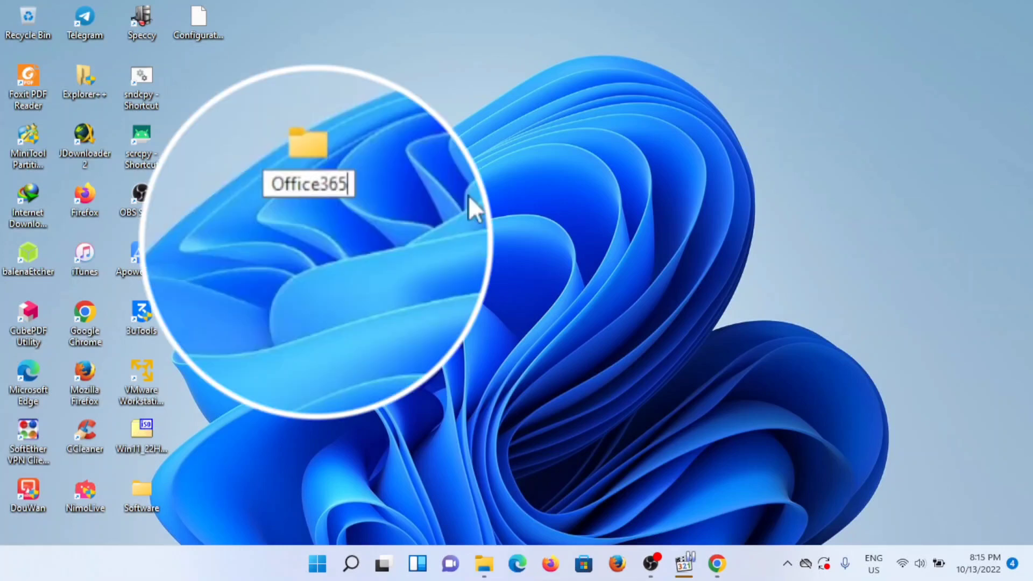
key(Return)
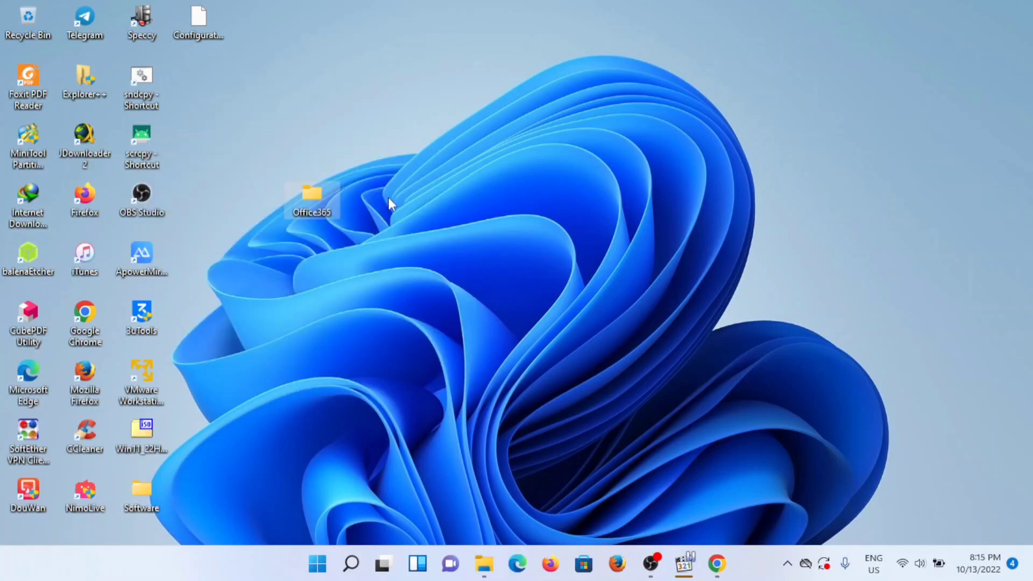
drag(315, 208, 201, 87)
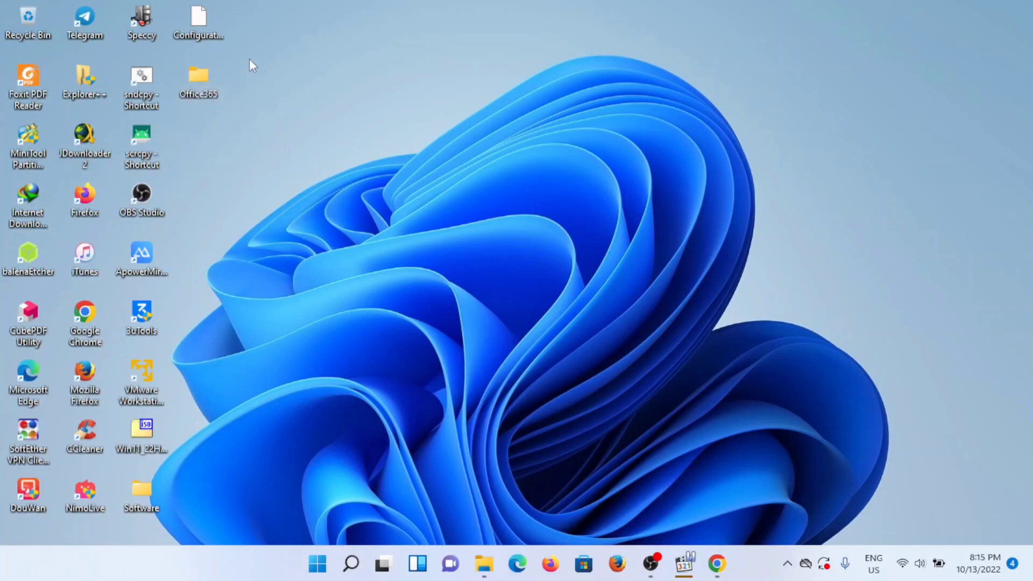
Move the ConfigurationO365 file into the Office365 folder and open that folder.
drag(207, 18, 196, 76)
drag(205, 39, 204, 31)
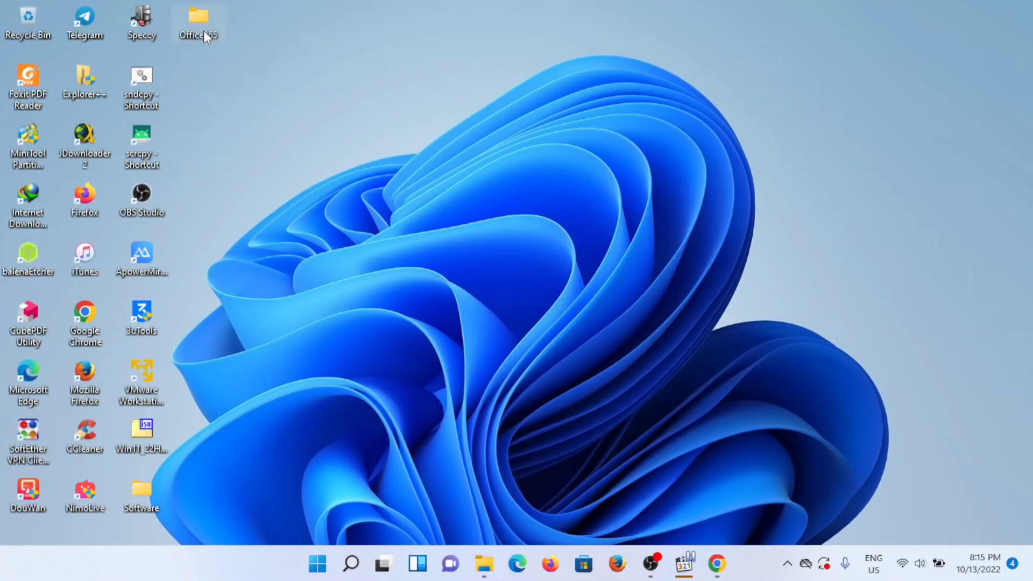
double_click(204, 29)
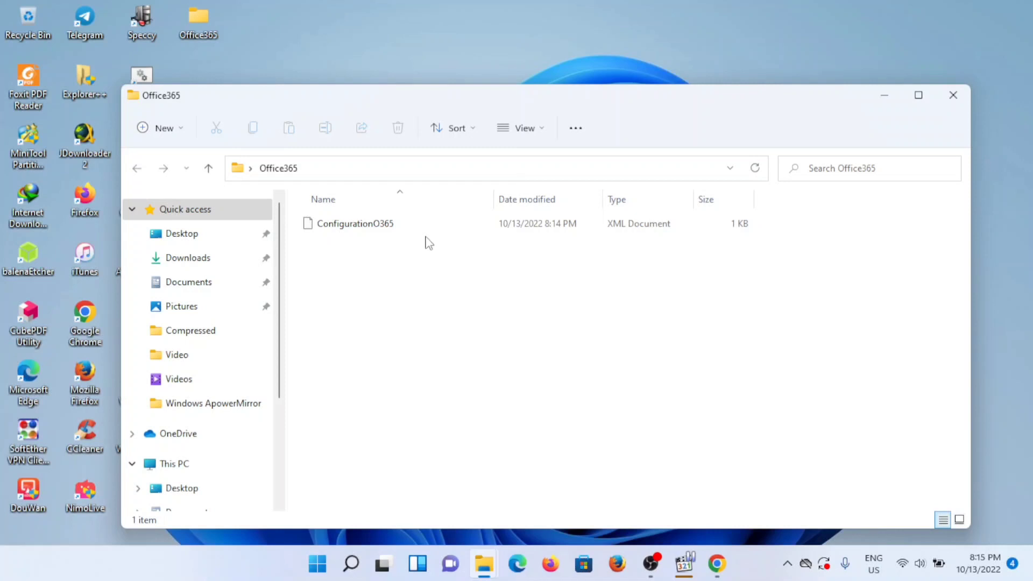
Switch to Chrome and search the web in a new tab for "odt office365 download".
click(717, 564)
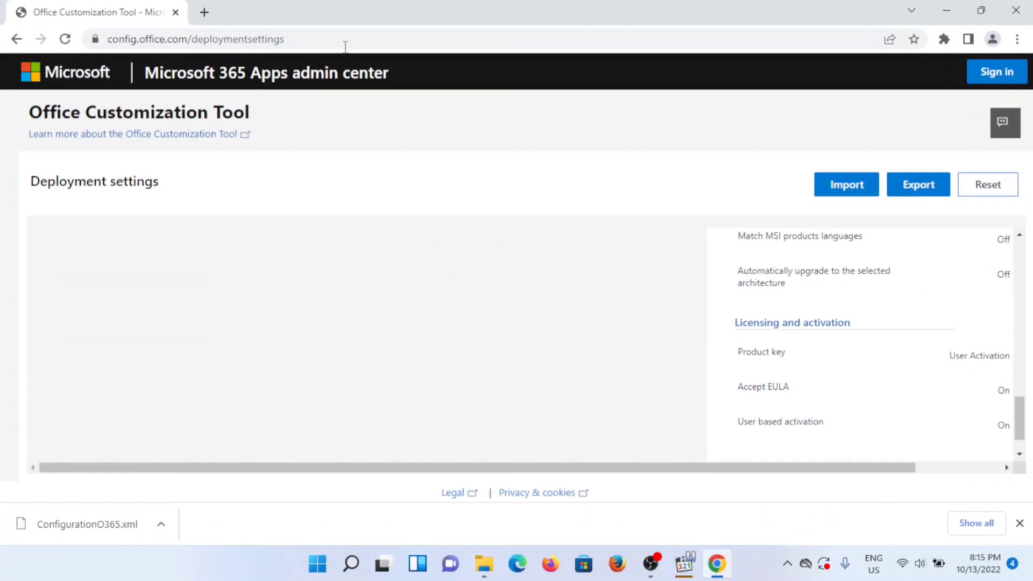
click(204, 13)
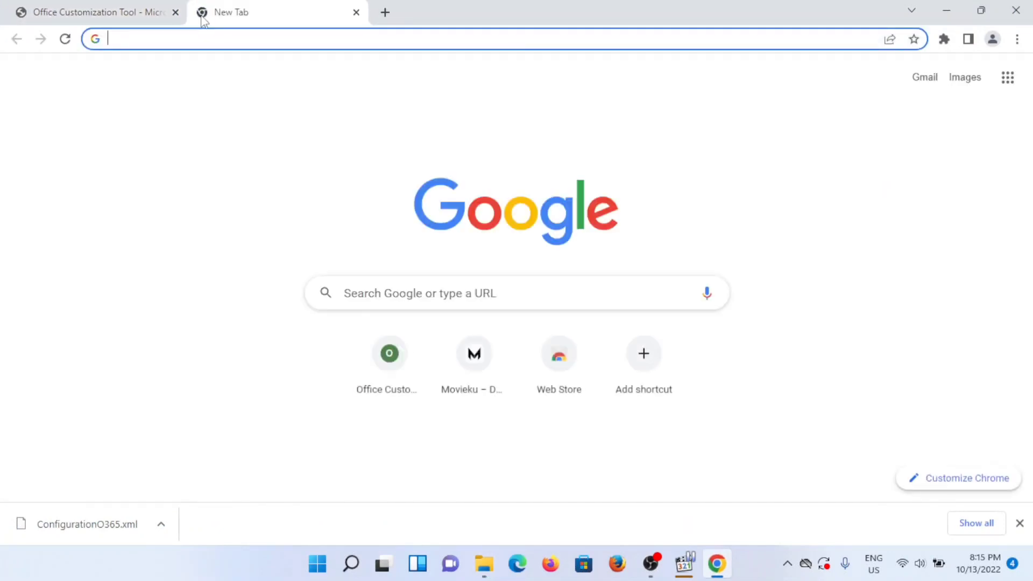
text(o)
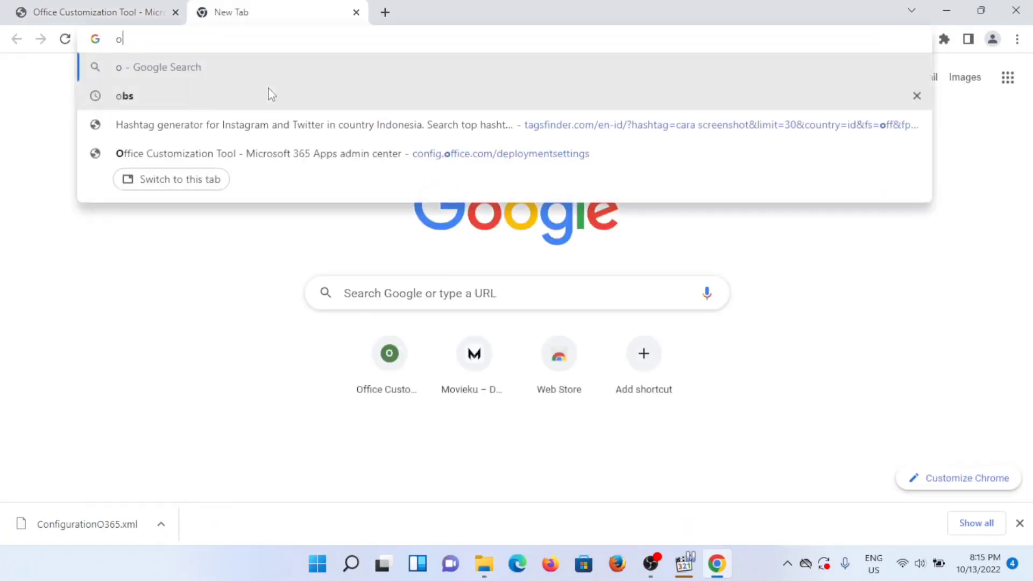
text(dt office)
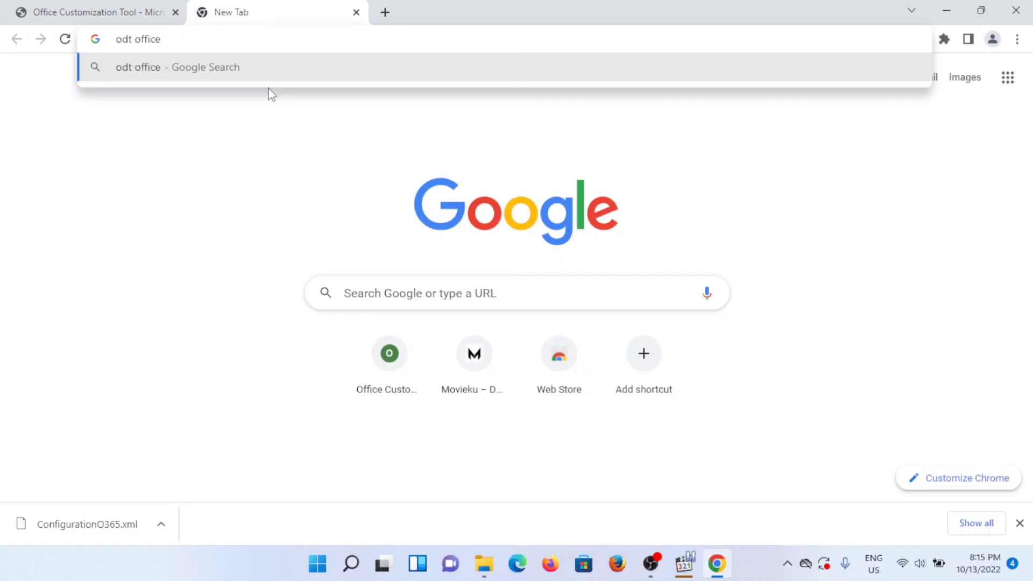
text(365)
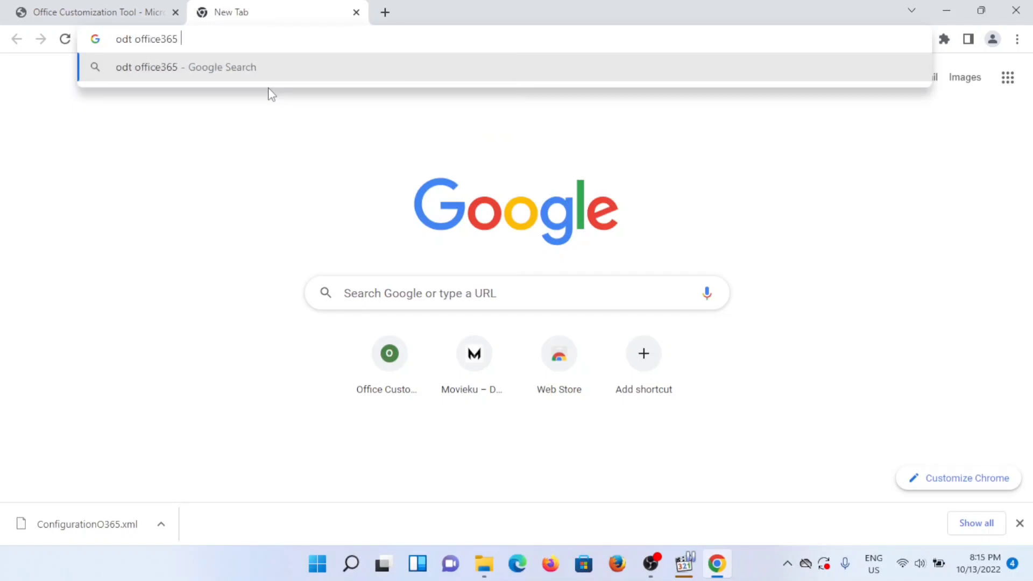
text( download)
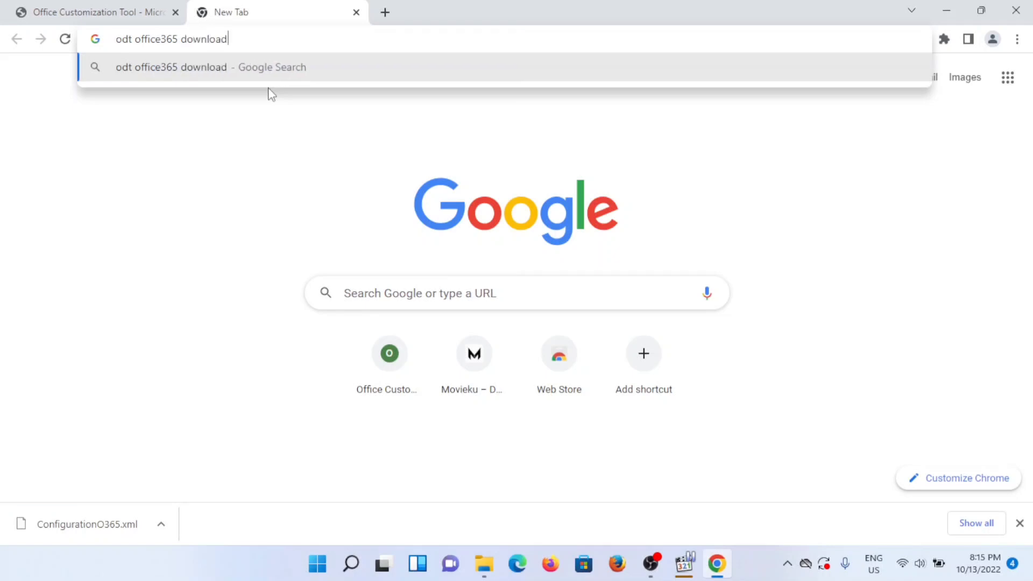
key(Return)
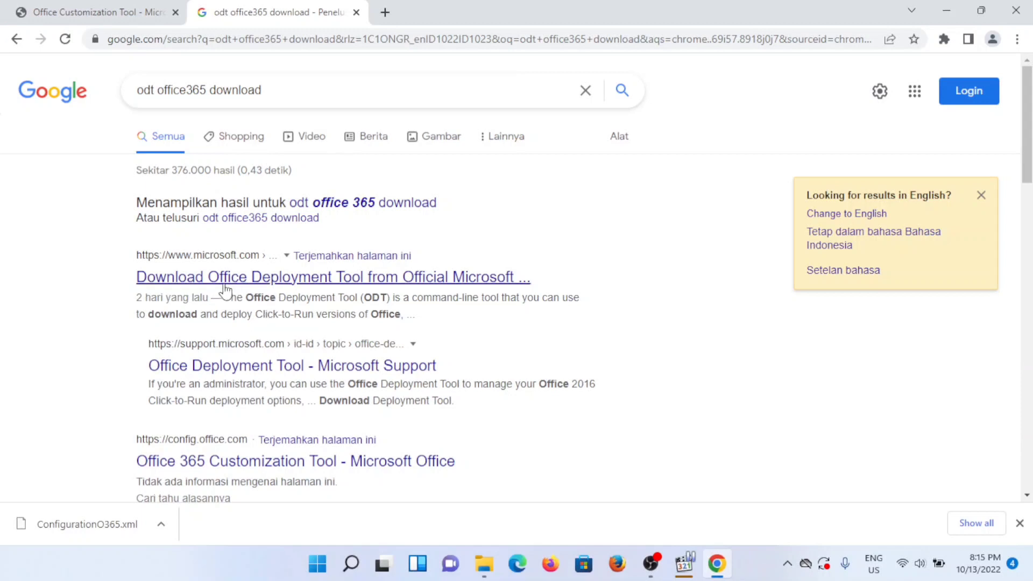
Open the official Microsoft download page for the Office Deployment Tool and download the English version.
click(288, 279)
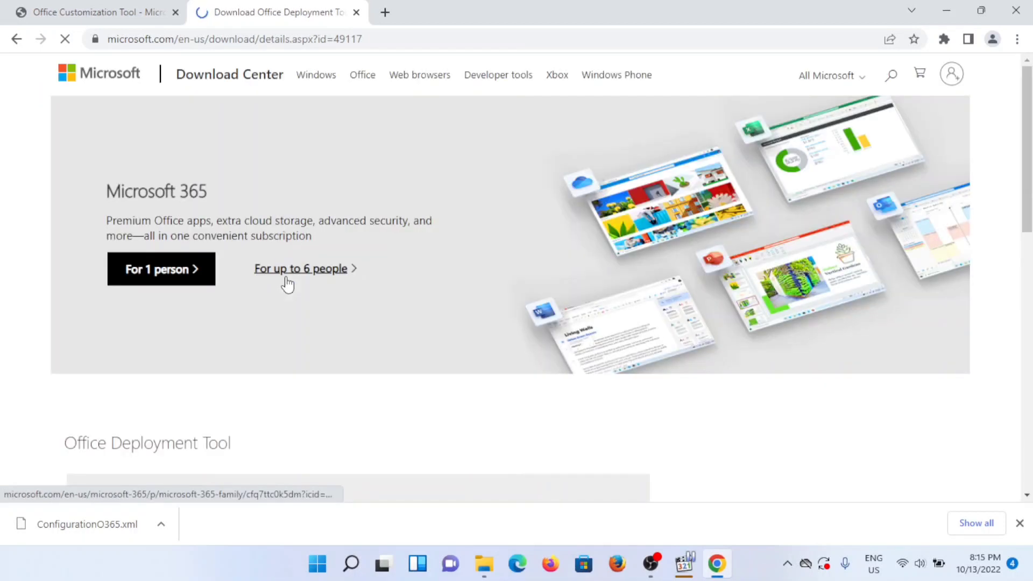
scroll(260, 362, down, 3)
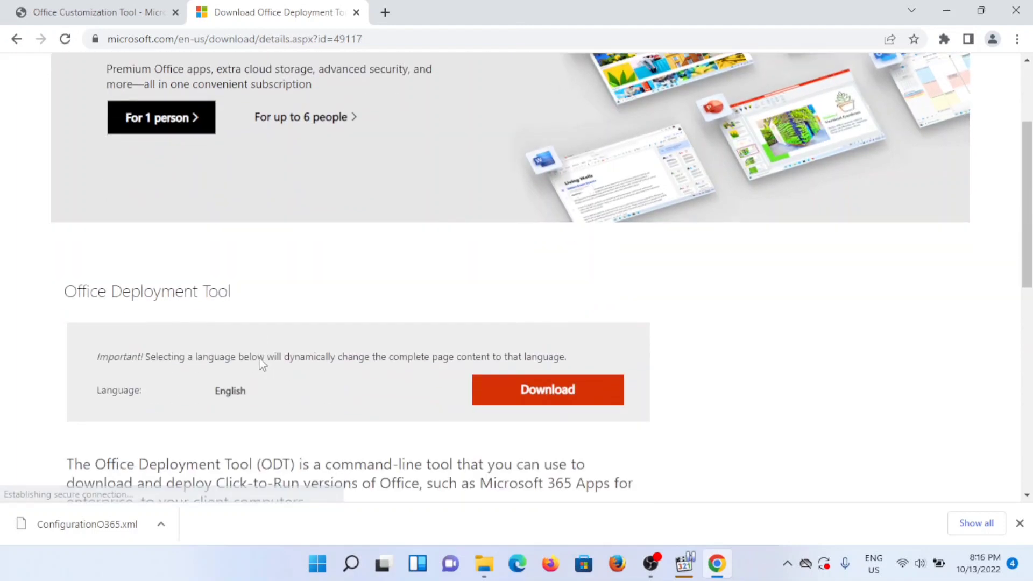
click(529, 396)
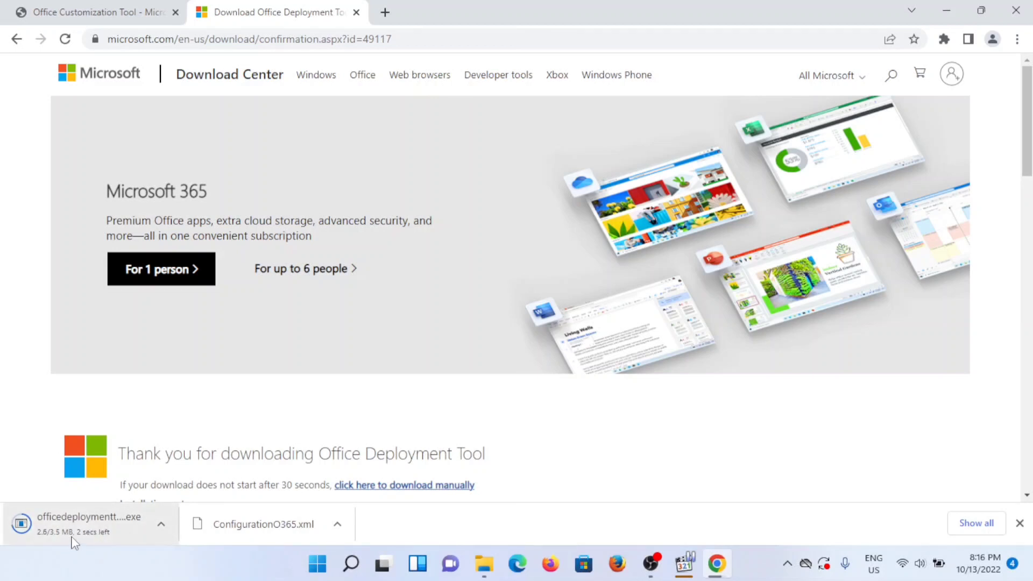
Run the downloaded Office Deployment Tool executable and accept the Microsoft Software License Terms to continue.
click(162, 524)
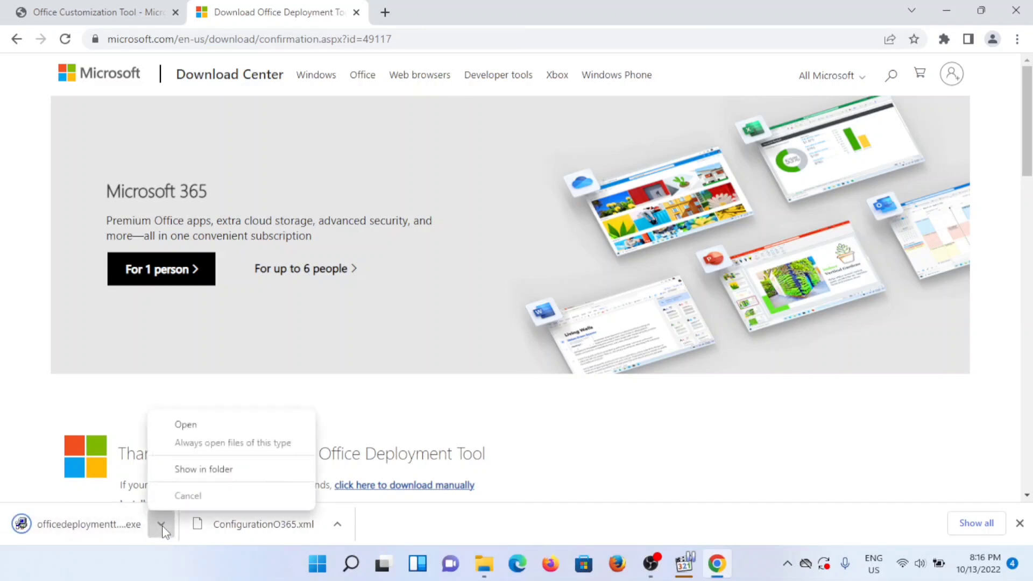
click(201, 427)
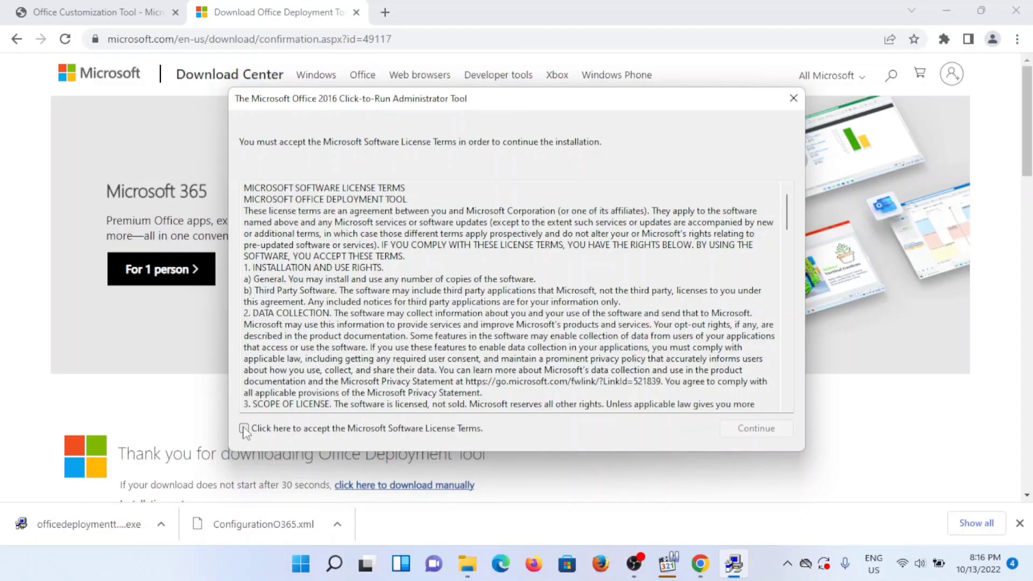
click(244, 428)
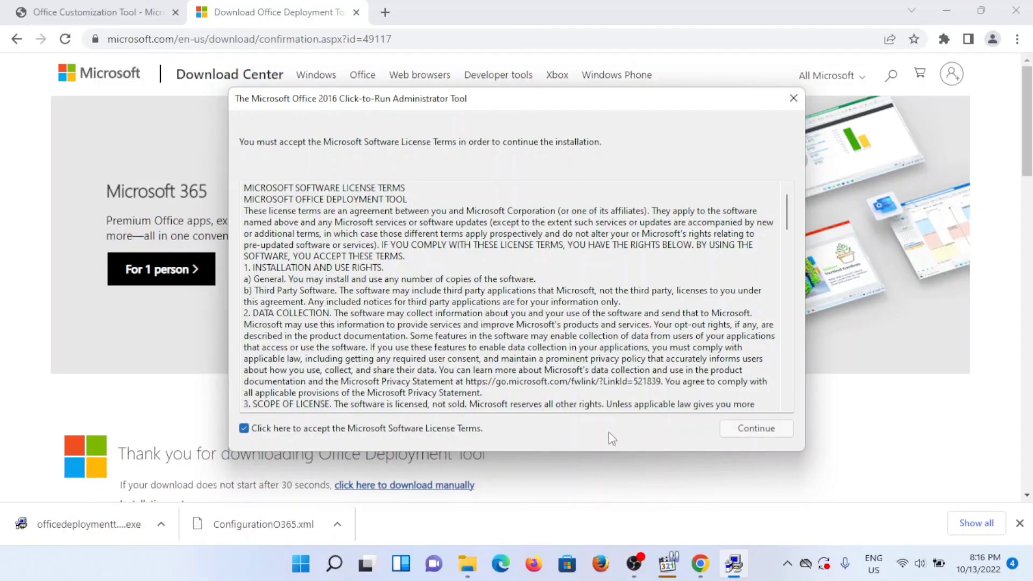
click(774, 432)
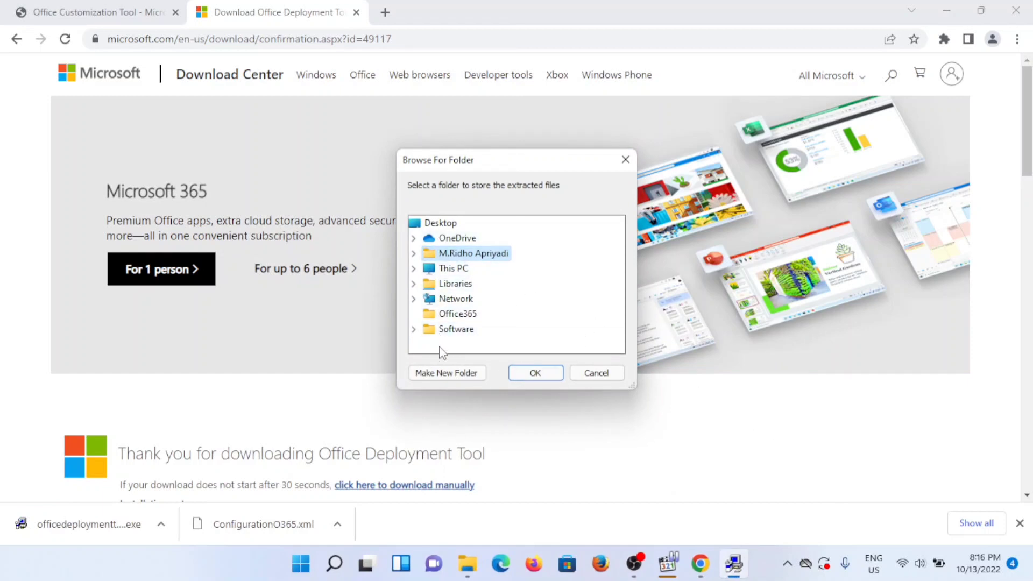
Extract the deployment tool files into the desktop's Office365 folder and bring that folder's window into view.
click(450, 318)
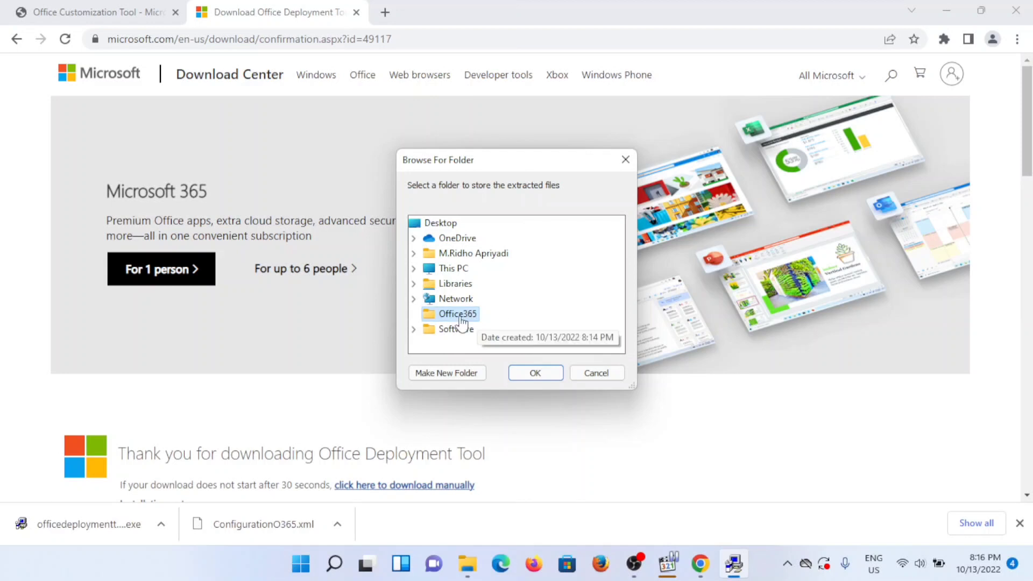
click(534, 375)
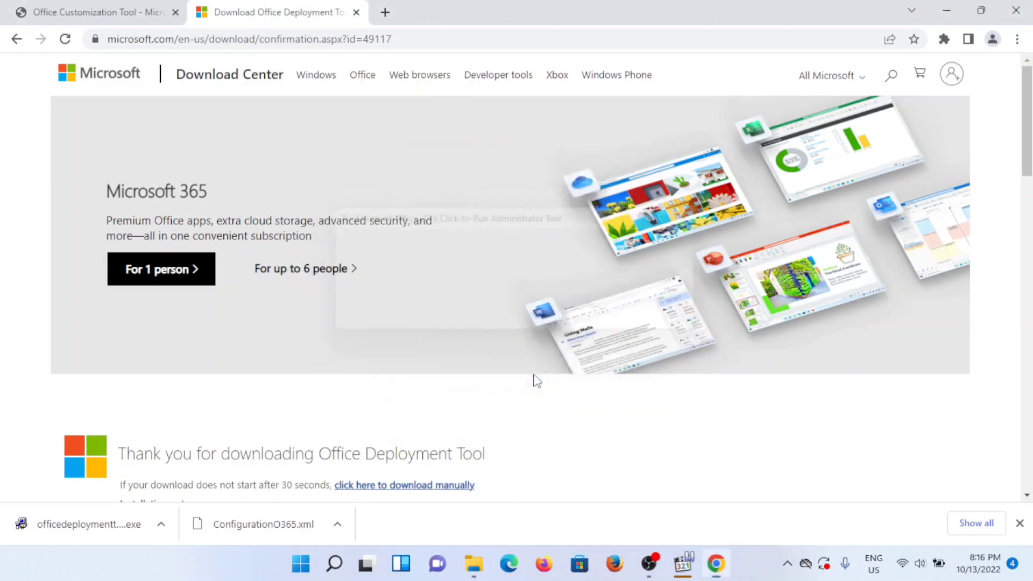
click(617, 327)
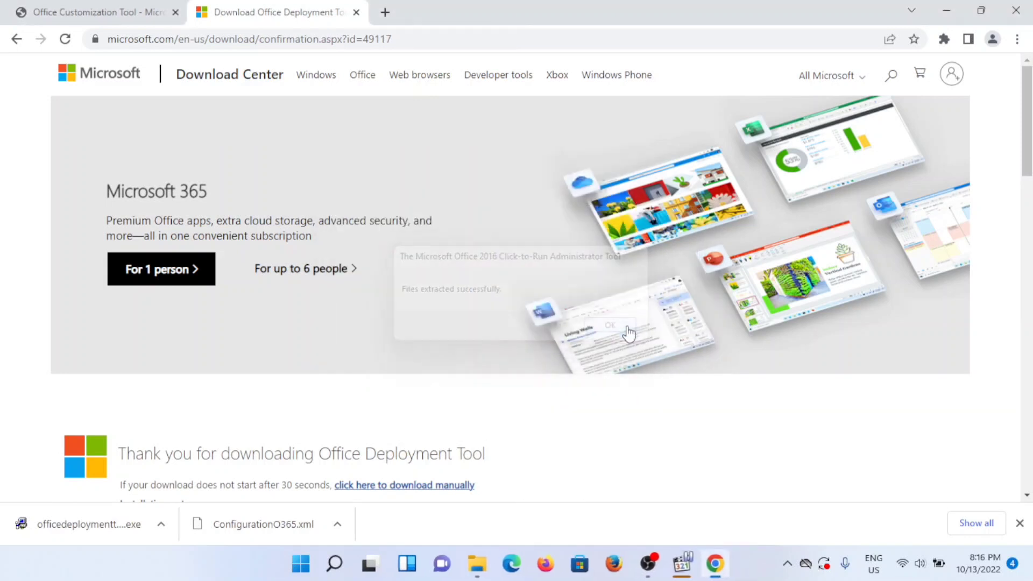
click(946, 10)
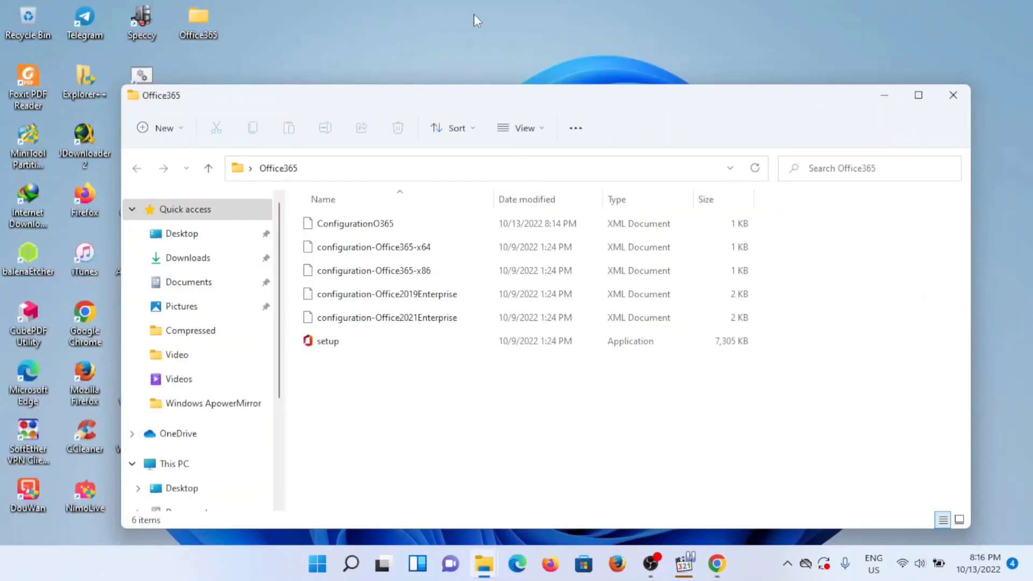
drag(550, 101, 618, 72)
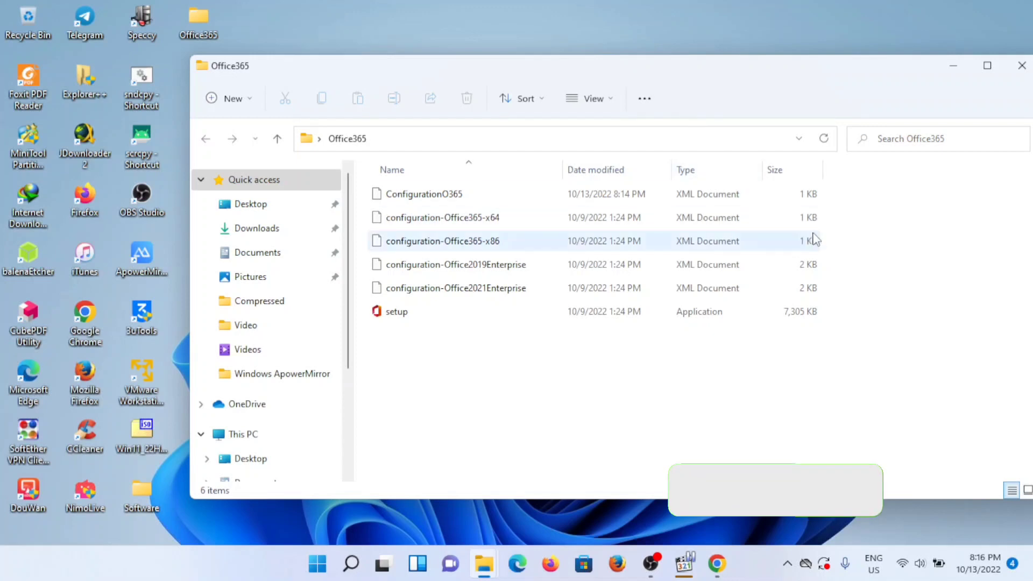
drag(857, 215, 705, 293)
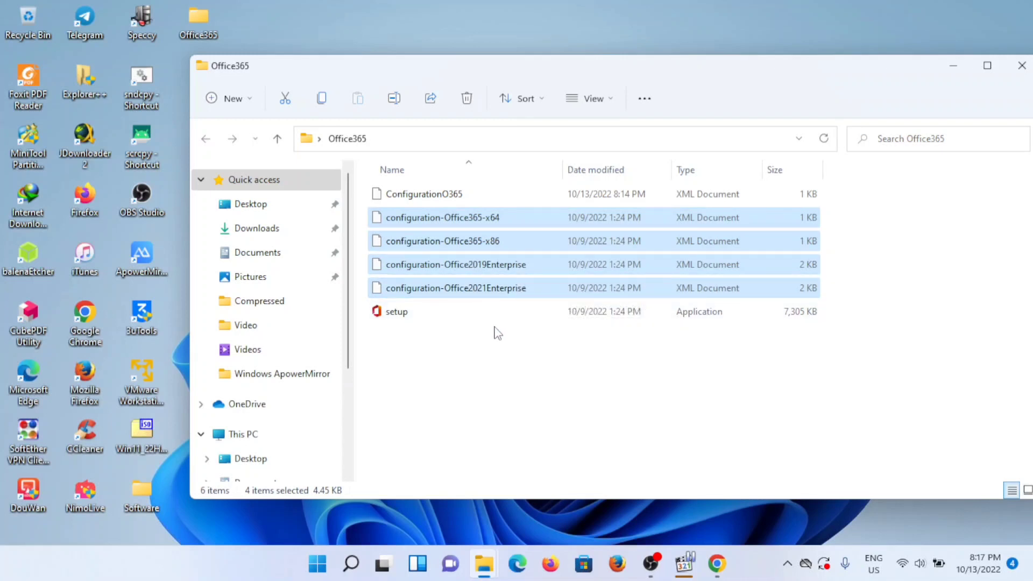
click(480, 375)
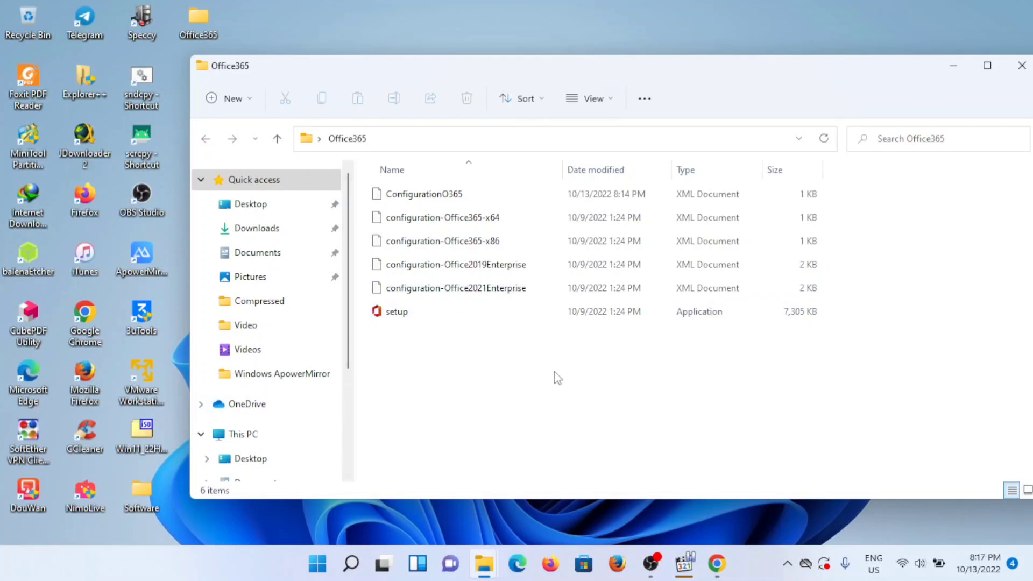
drag(715, 75, 663, 79)
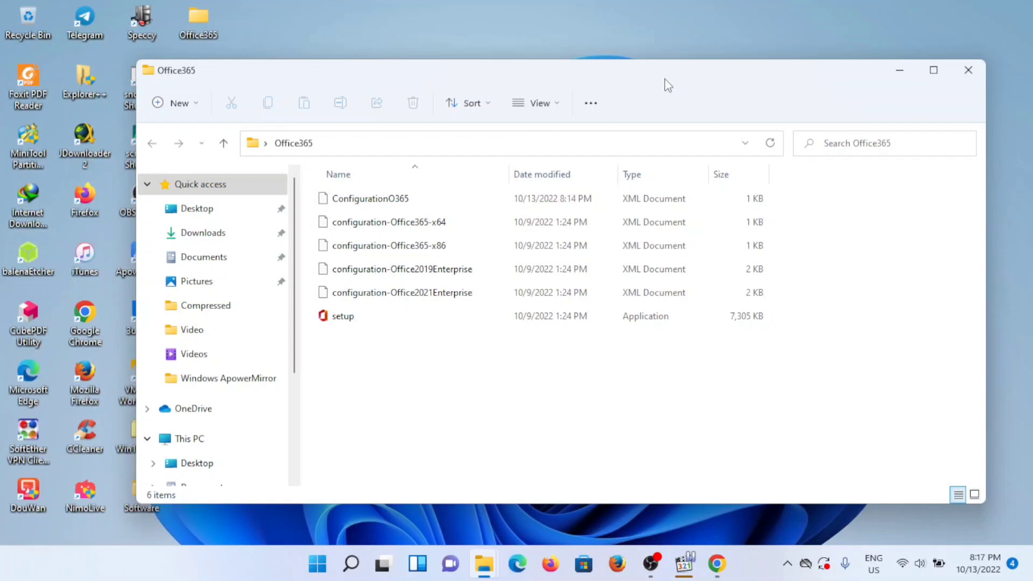
Open the Windows Run dialog, place it mid-screen and minimize the Office365 folder window.
click(316, 569)
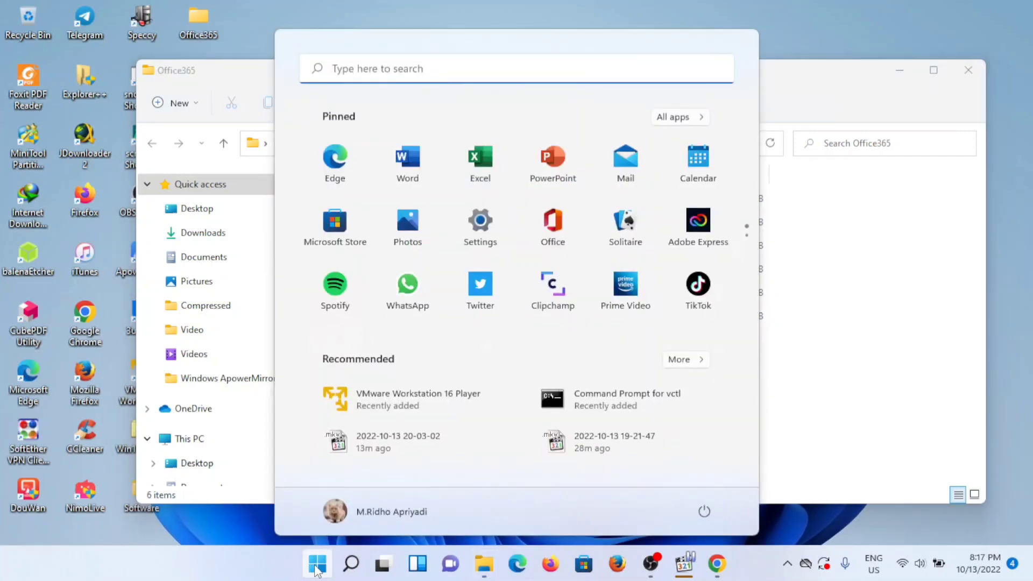
text(run)
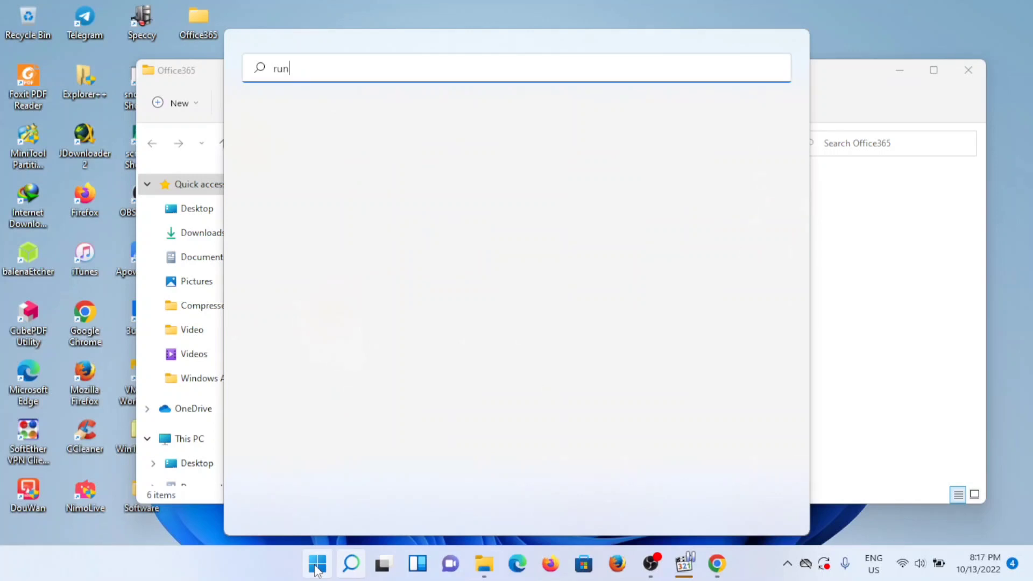
key(Return)
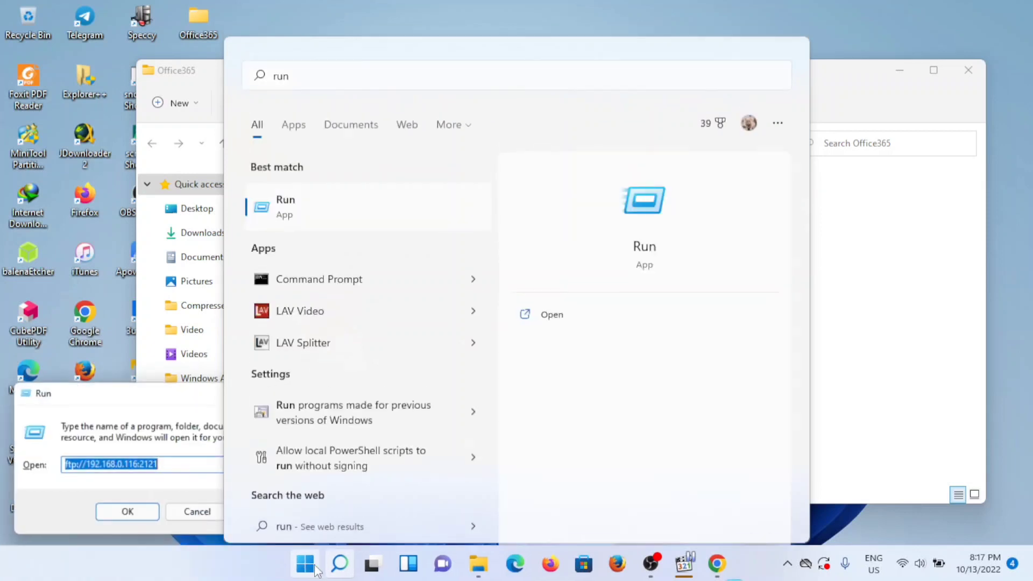
mouse_move(323, 576)
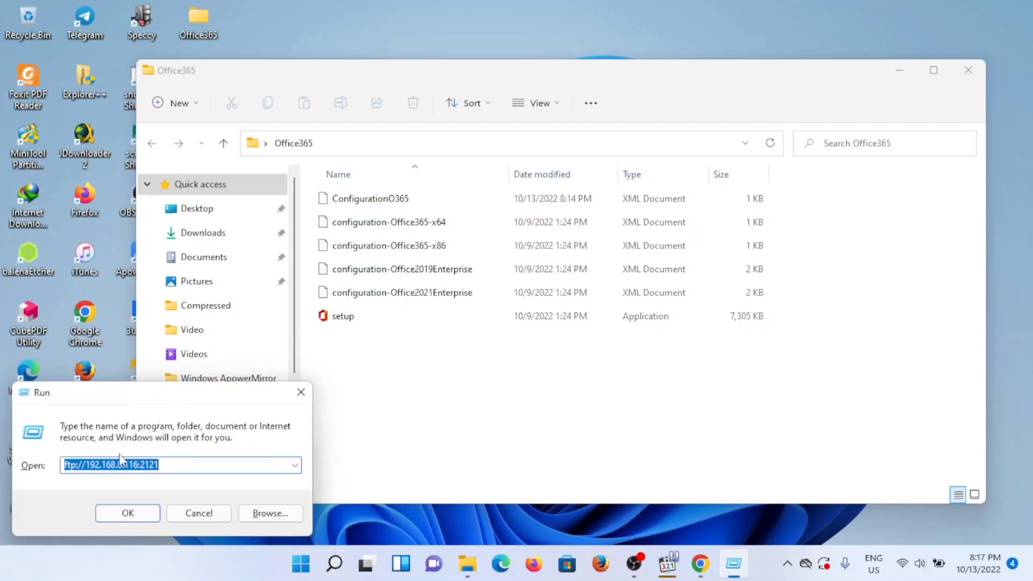
drag(139, 398, 511, 211)
click(900, 71)
click(516, 286)
drag(534, 286, 373, 276)
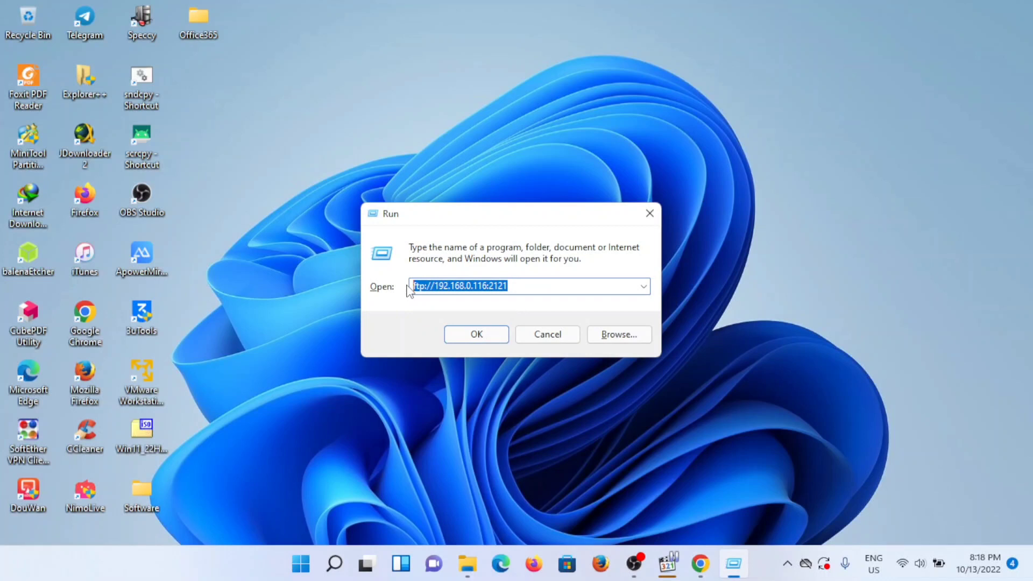
key(Down)
click(515, 286)
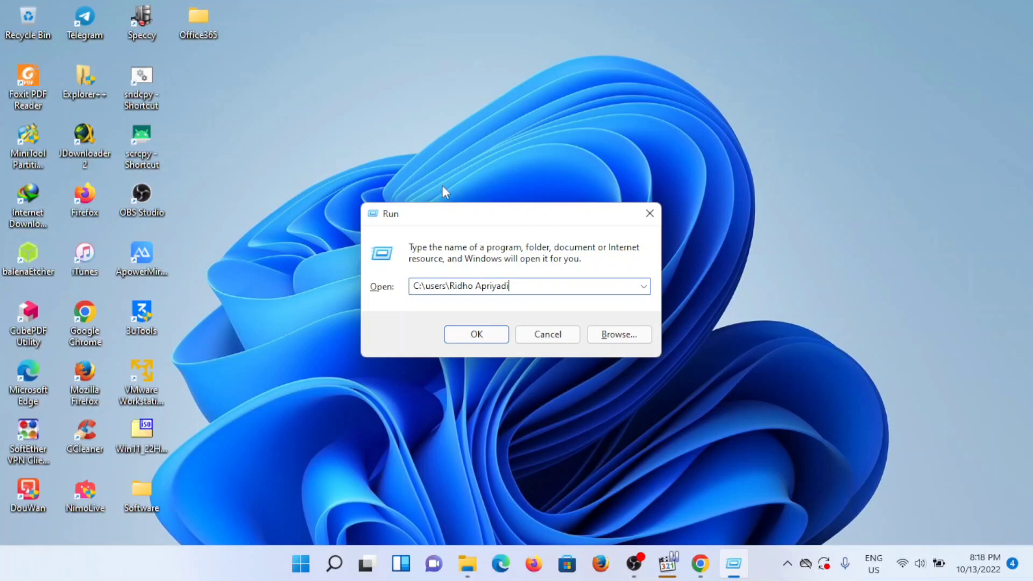
Open the desktop's Office365 folder and copy the full path of the setup application.
right_click(199, 23)
double_click(193, 20)
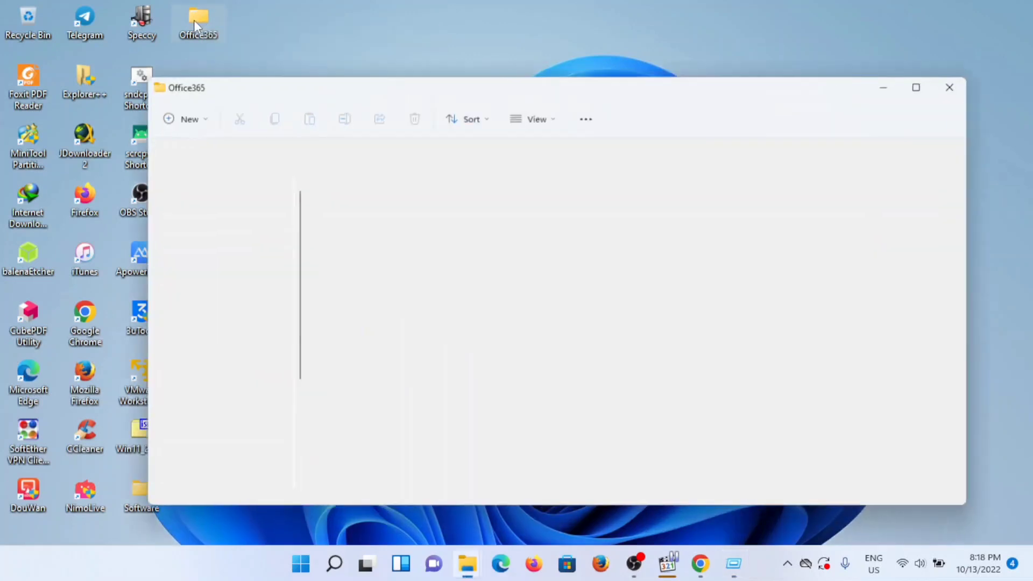
click(342, 318)
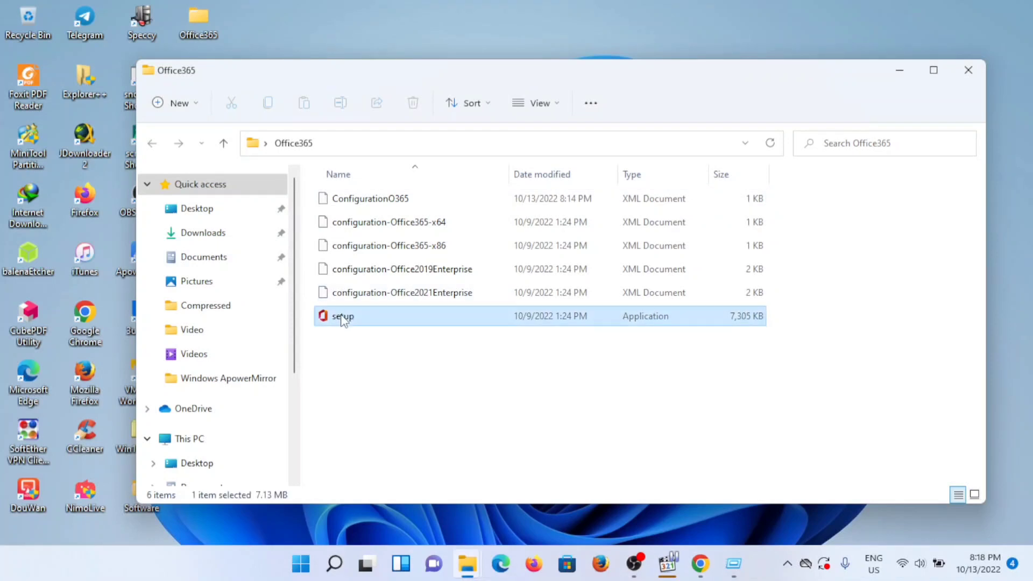
right_click(342, 319)
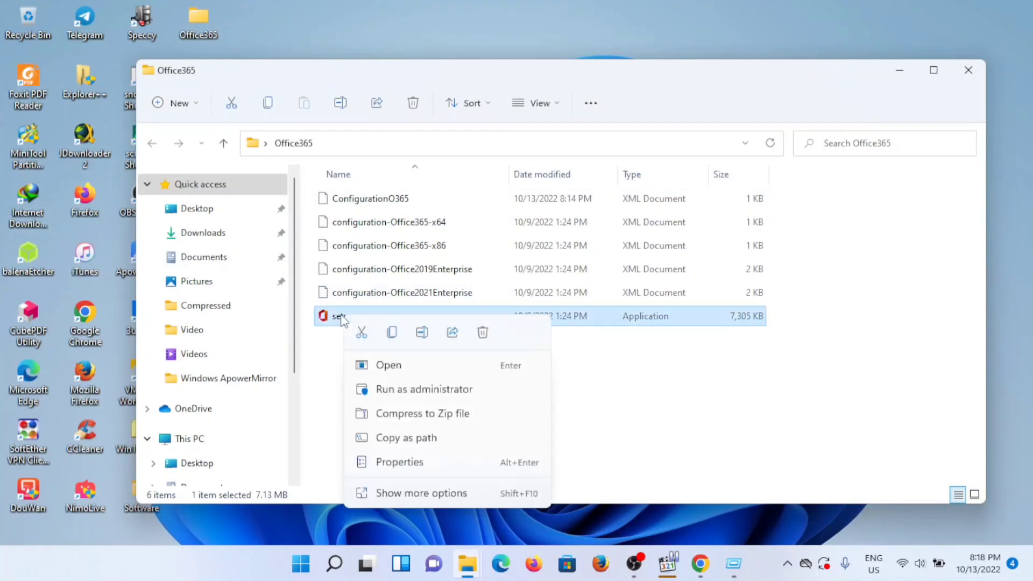
click(417, 438)
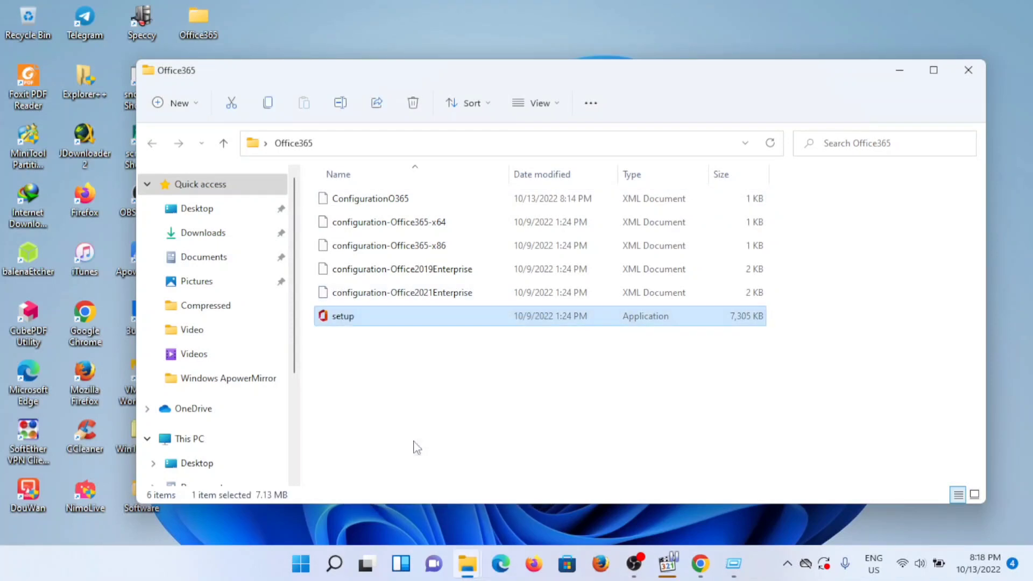
Replace the Run dialog's entry with the copied setup.exe path, without the surrounding quotation marks.
click(899, 71)
key(super+r)
click(515, 288)
drag(524, 287, 382, 289)
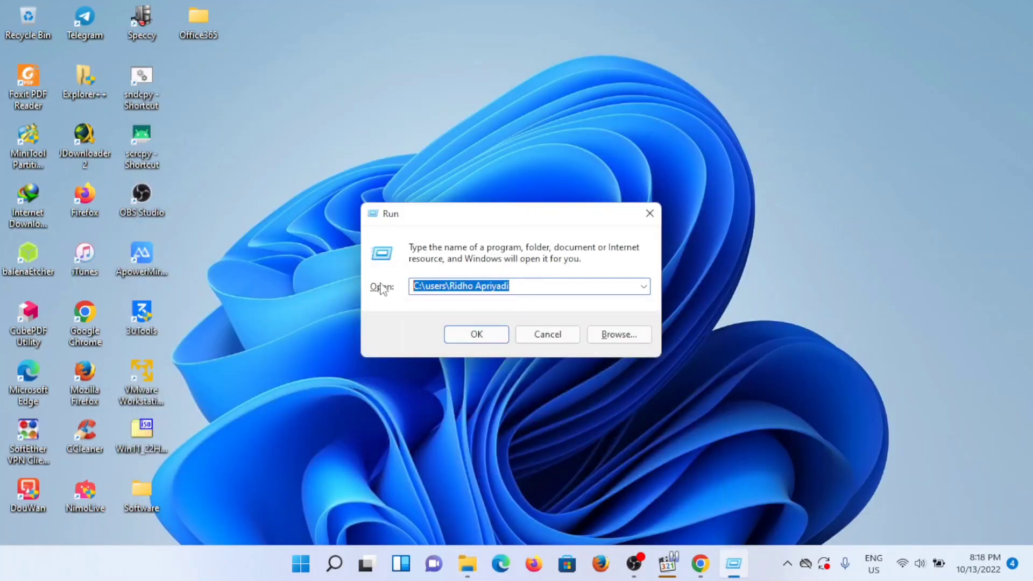
text("C:\Users\Ridho Apriyadi\Desktop\Office365\setup.exe")
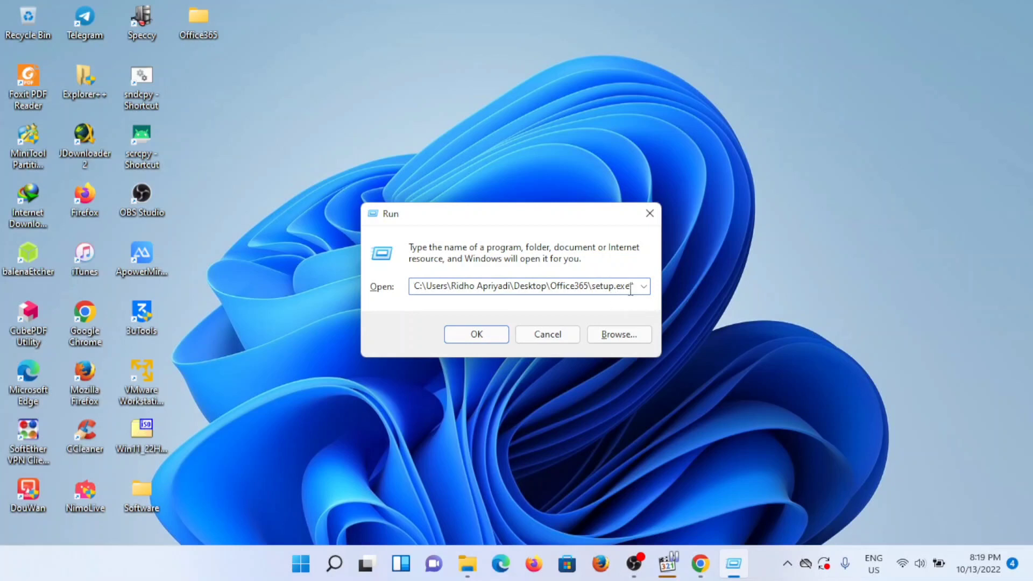
key(shift+Left)
key(BackSpace)
drag(426, 286, 404, 290)
key(BackSpace)
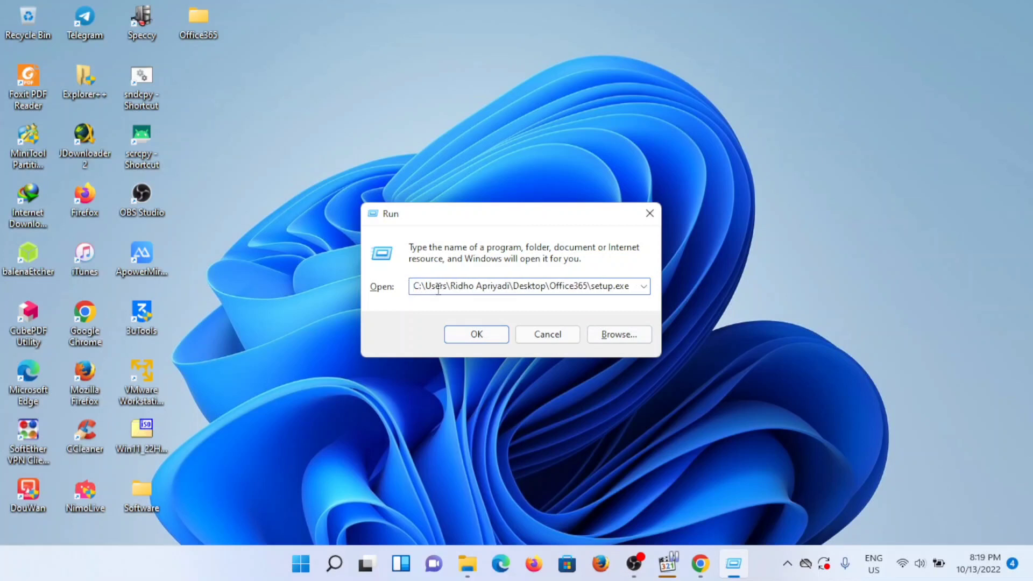
Append " /download Configuration" to the setup.exe path in the Run dialog.
drag(595, 286, 632, 290)
click(632, 289)
text(/)
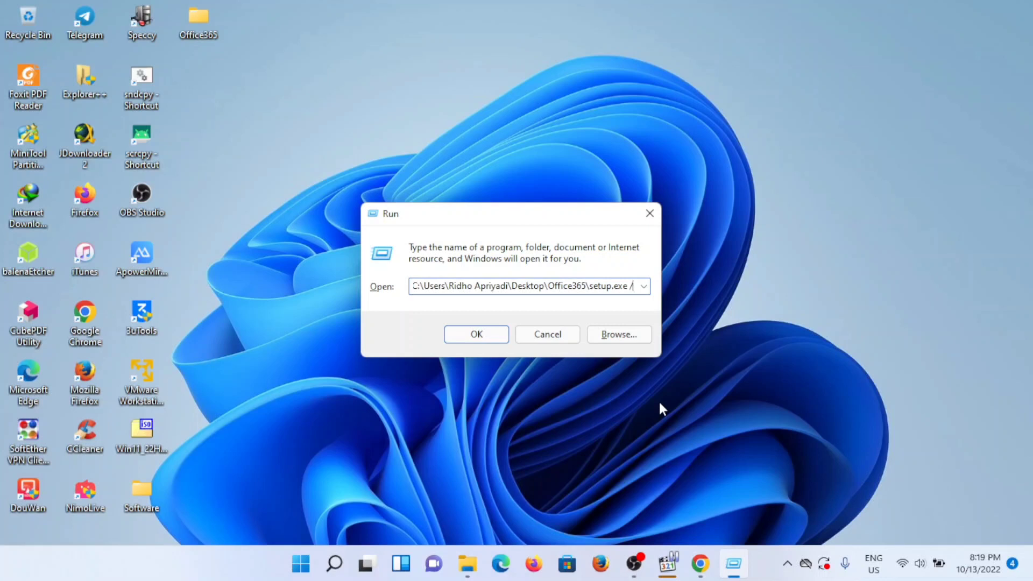
text(download)
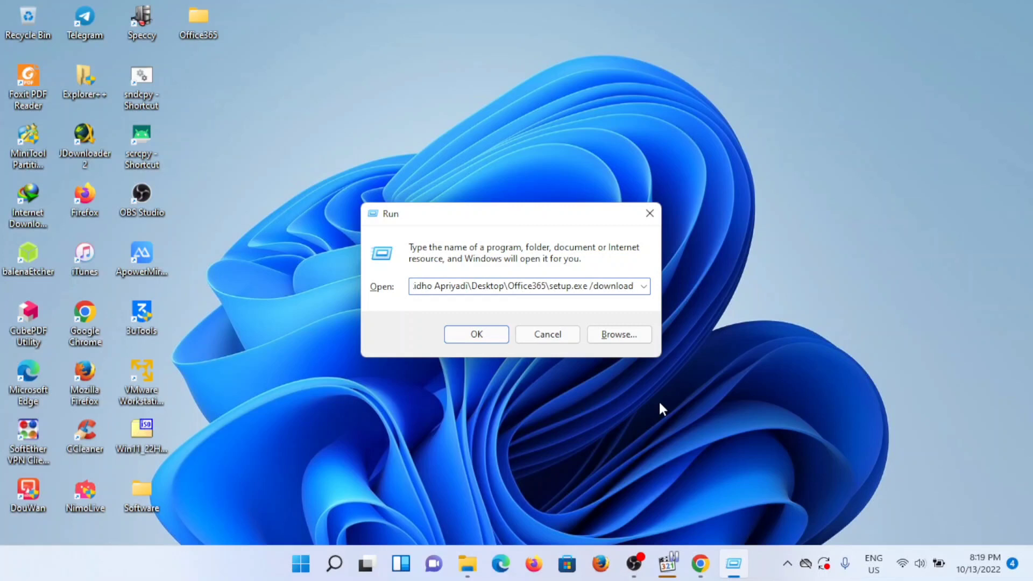
text( C)
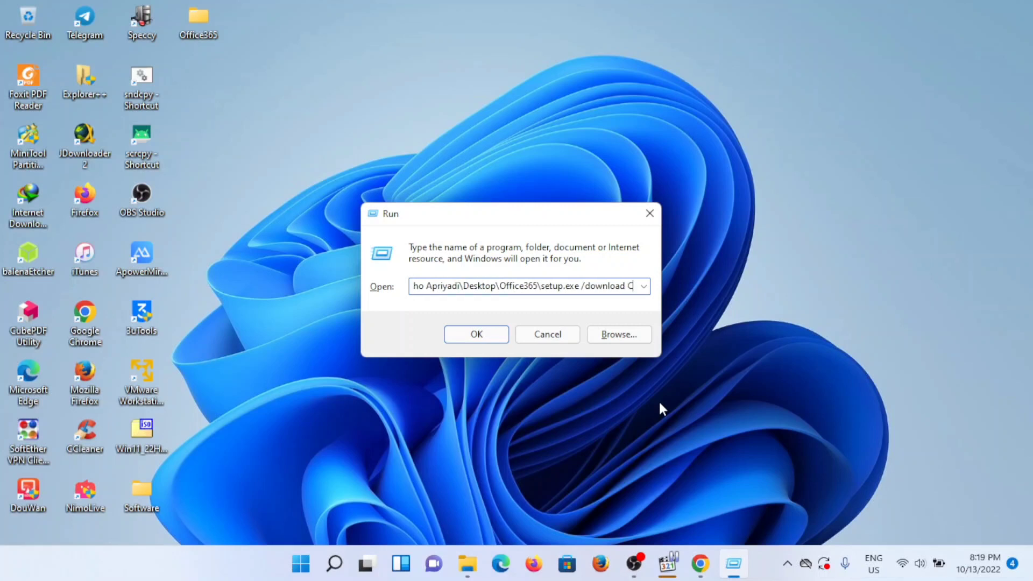
text(onf)
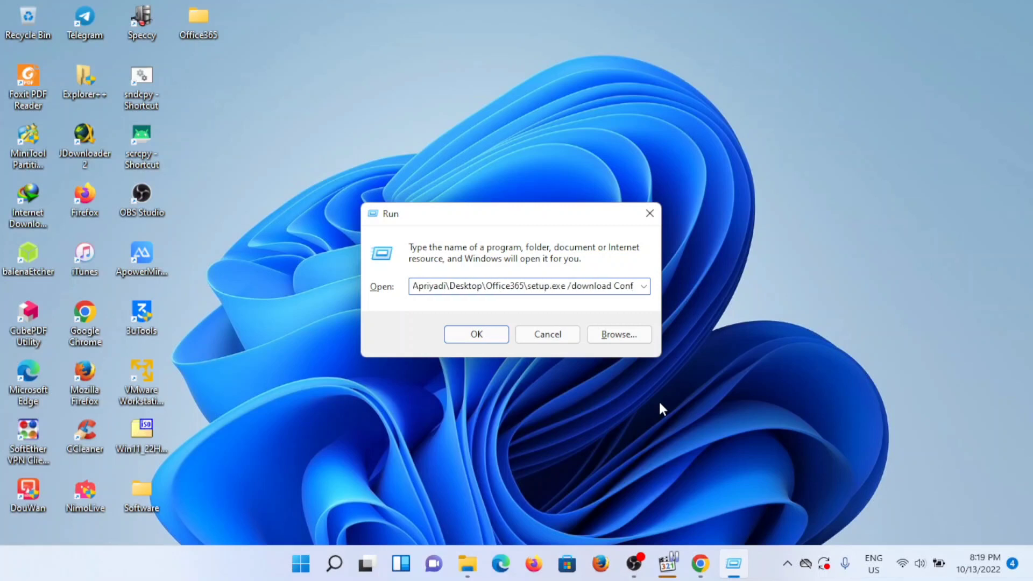
text(iguration)
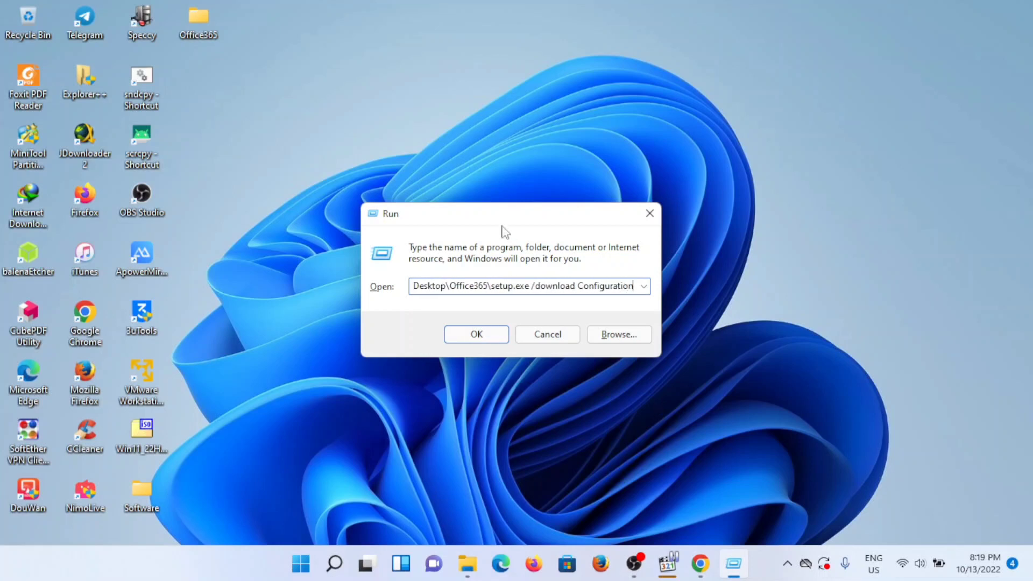
Reopen the Office365 folder and copy the name of the ConfigurationO365 XML file.
double_click(208, 25)
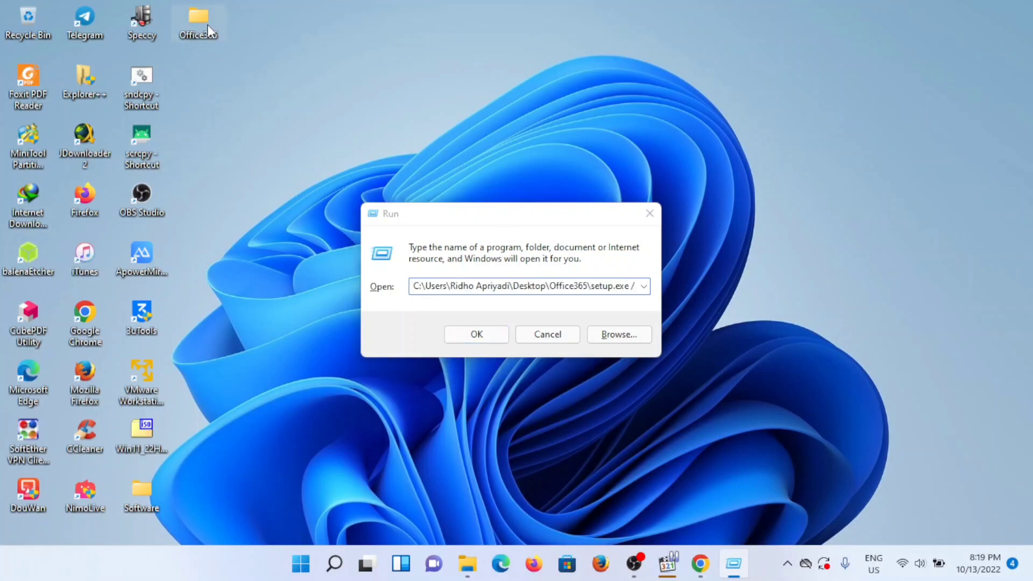
click(359, 201)
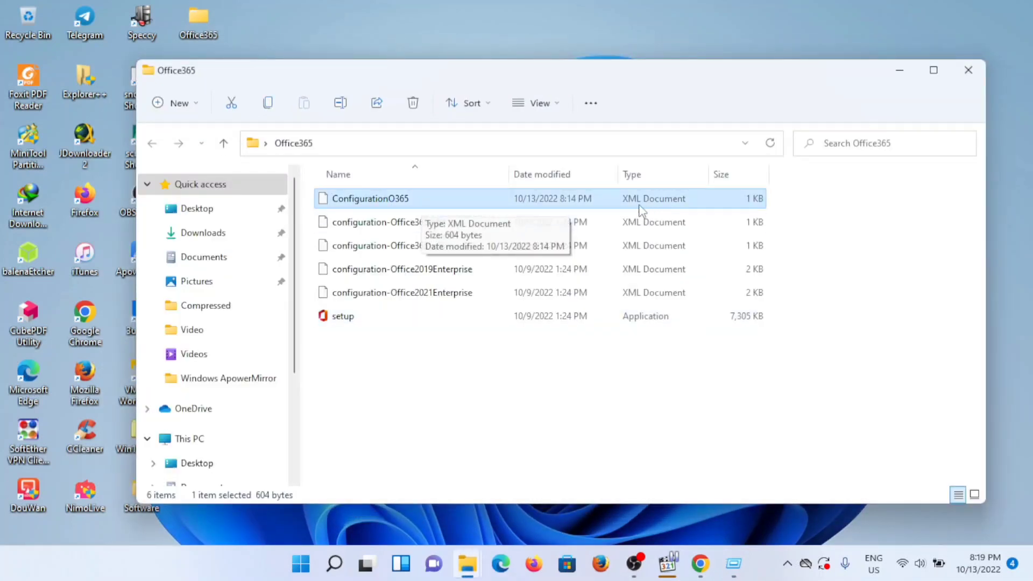
double_click(404, 197)
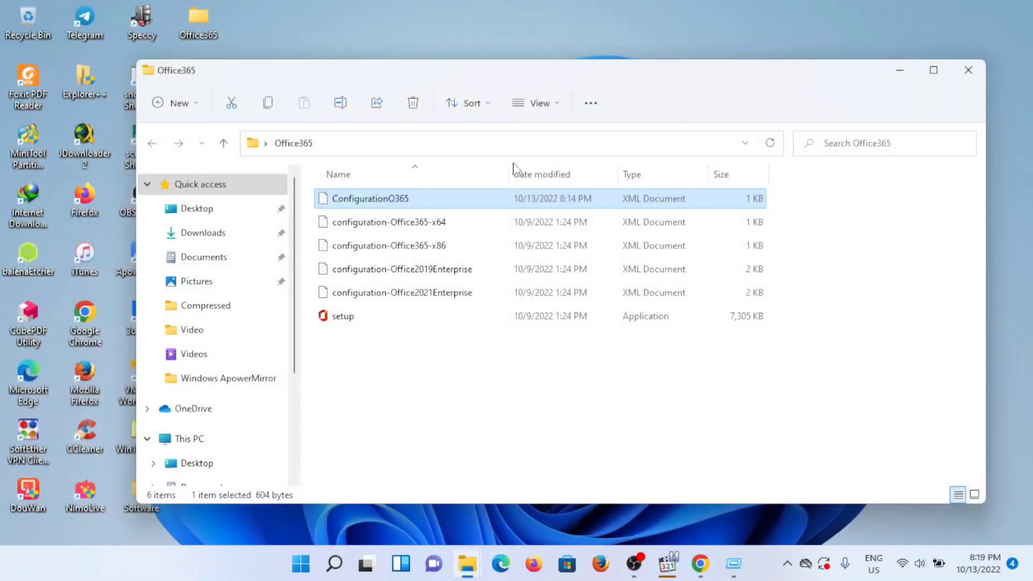
right_click(380, 206)
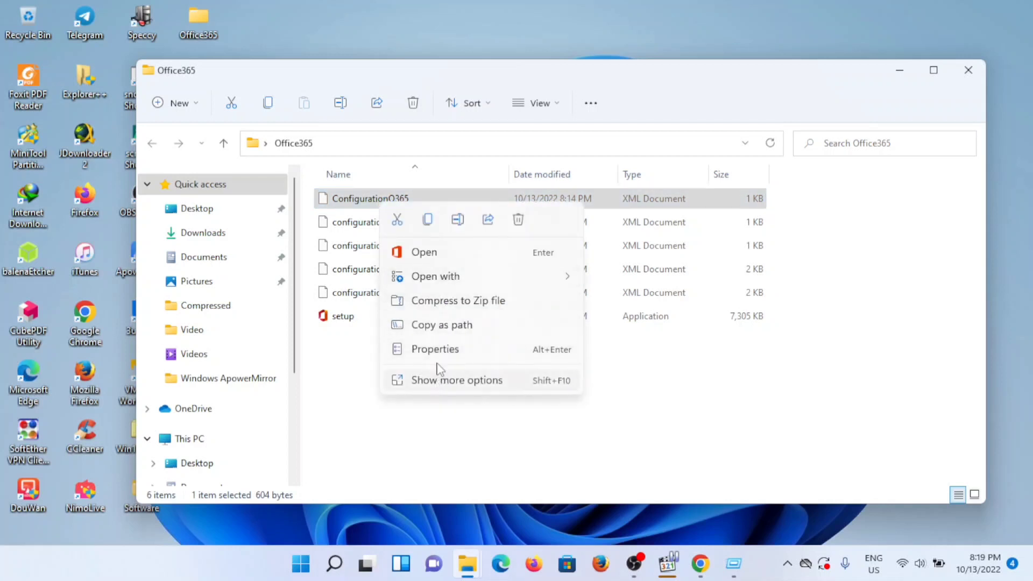
click(457, 220)
key(ctrl+c)
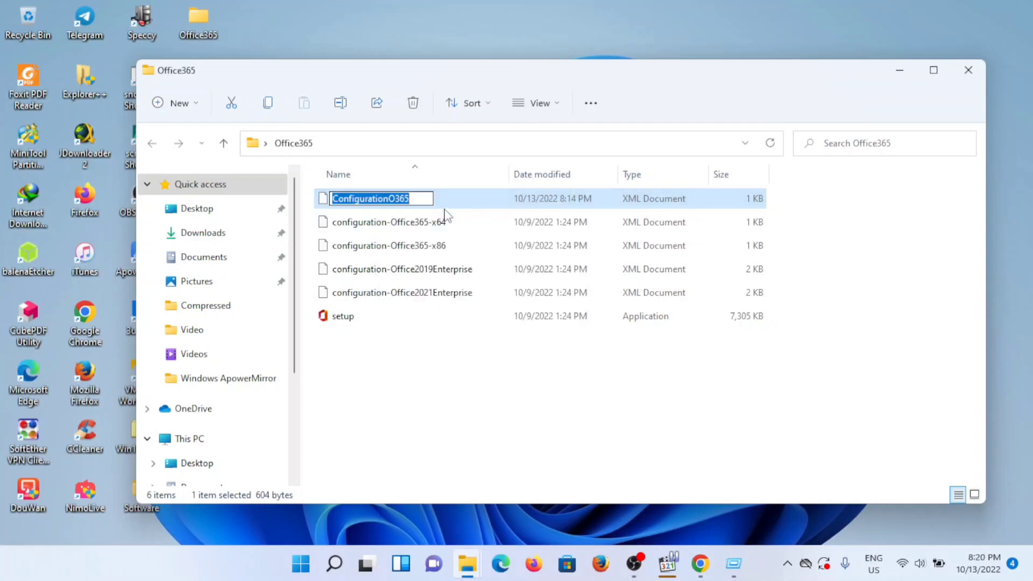
Replace "Configuration" in the Run command with the copied name plus ".xml", giving ConfigurationO365.xml, and run the download command.
click(899, 70)
key(super+r)
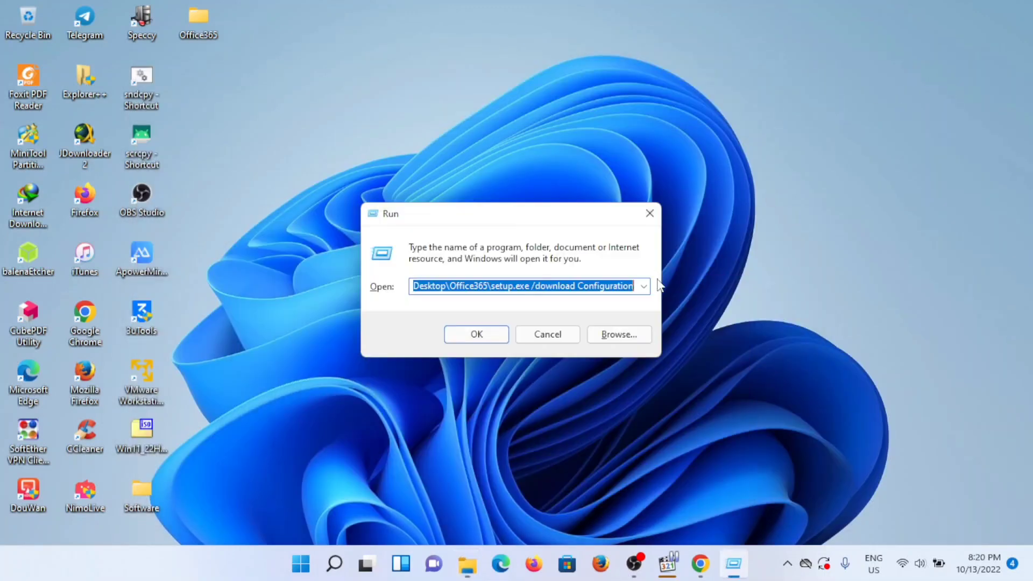
click(610, 283)
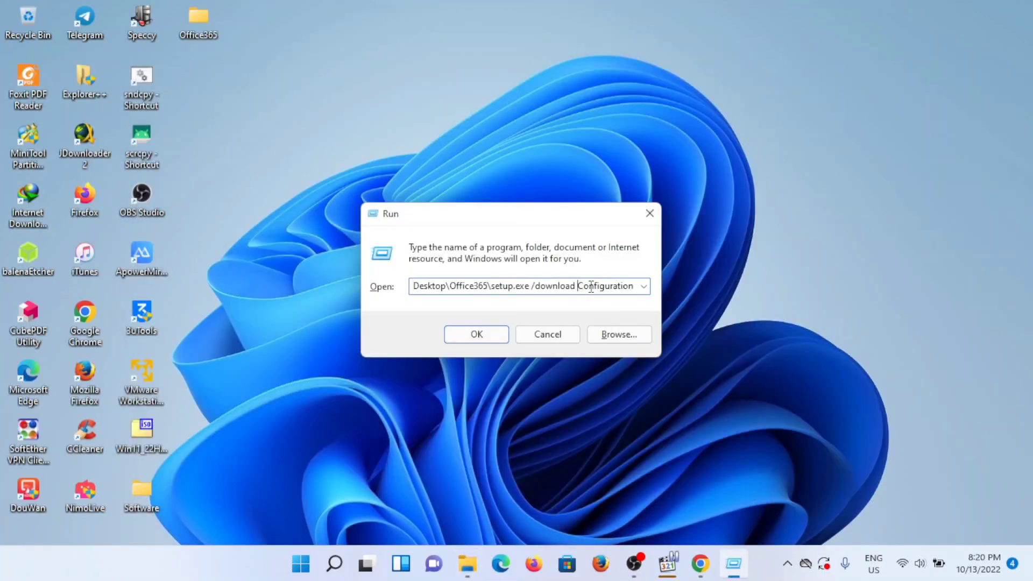
drag(579, 286, 654, 296)
key(ctrl+v)
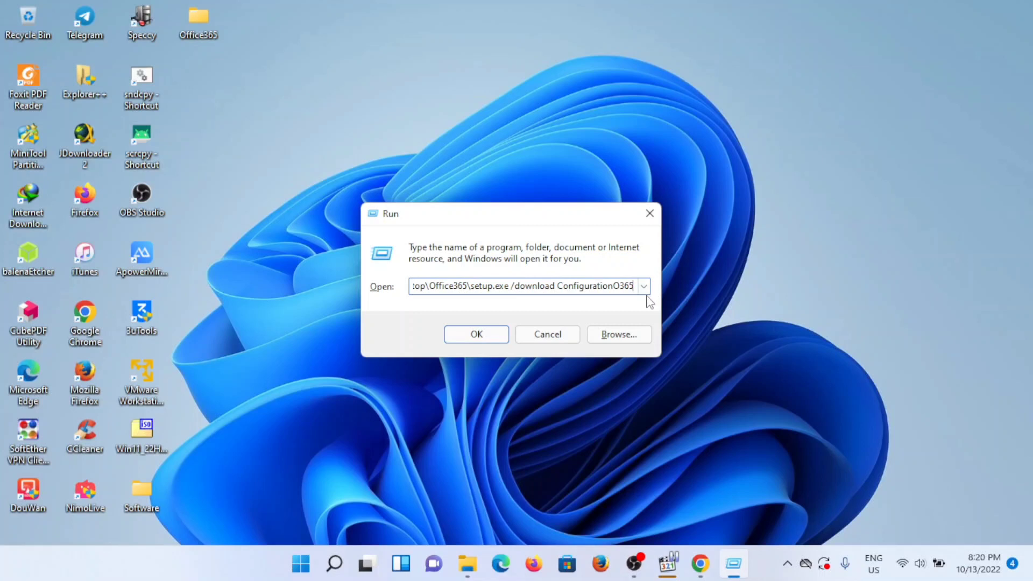
text(.x)
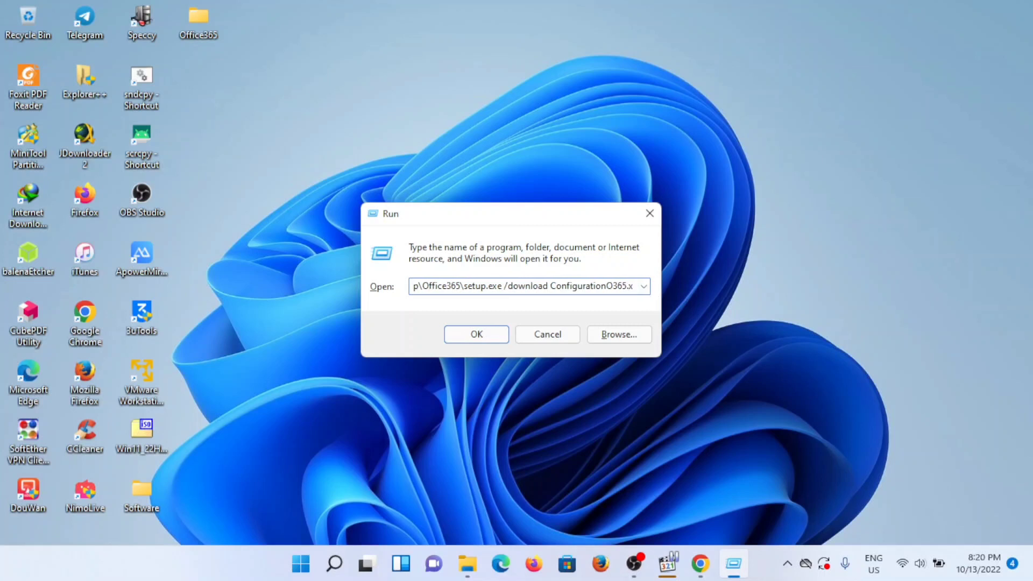
text(ml)
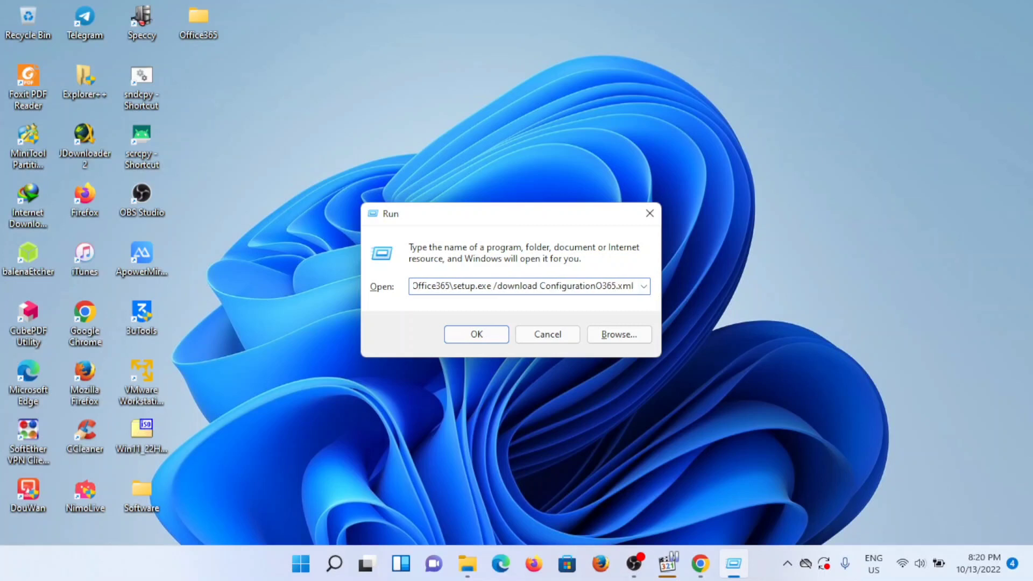
click(481, 335)
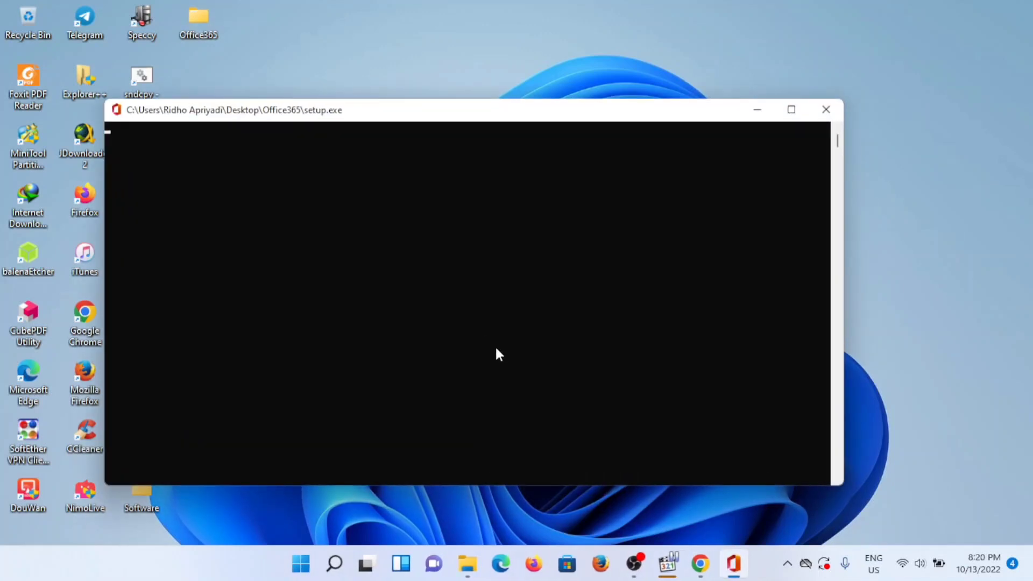
Arrange the setup console beside the Office365 folder window and examine the Office subfolder created by the download.
click(485, 124)
drag(510, 111, 586, 97)
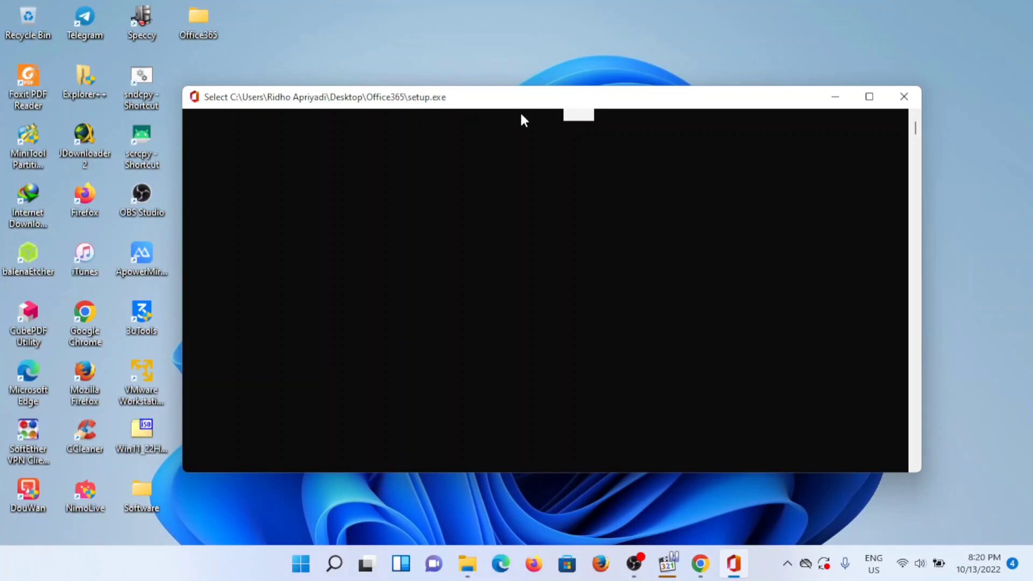
double_click(202, 22)
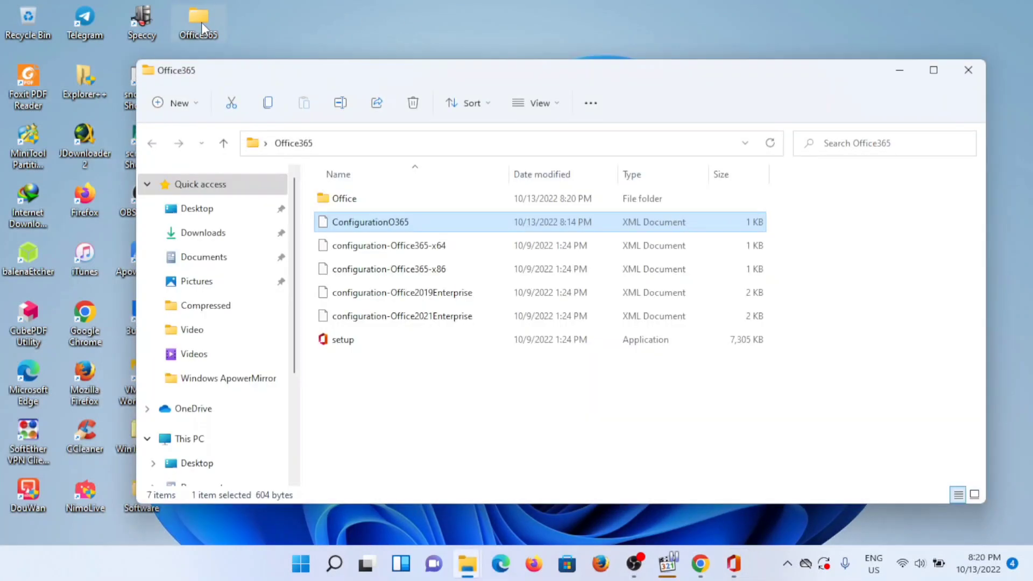
drag(489, 76, 588, 193)
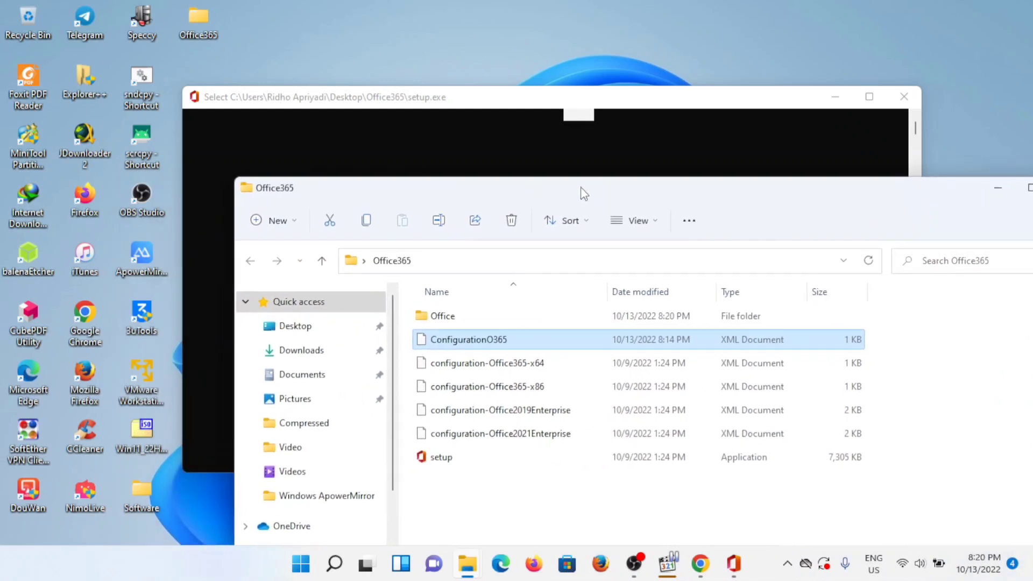
double_click(450, 318)
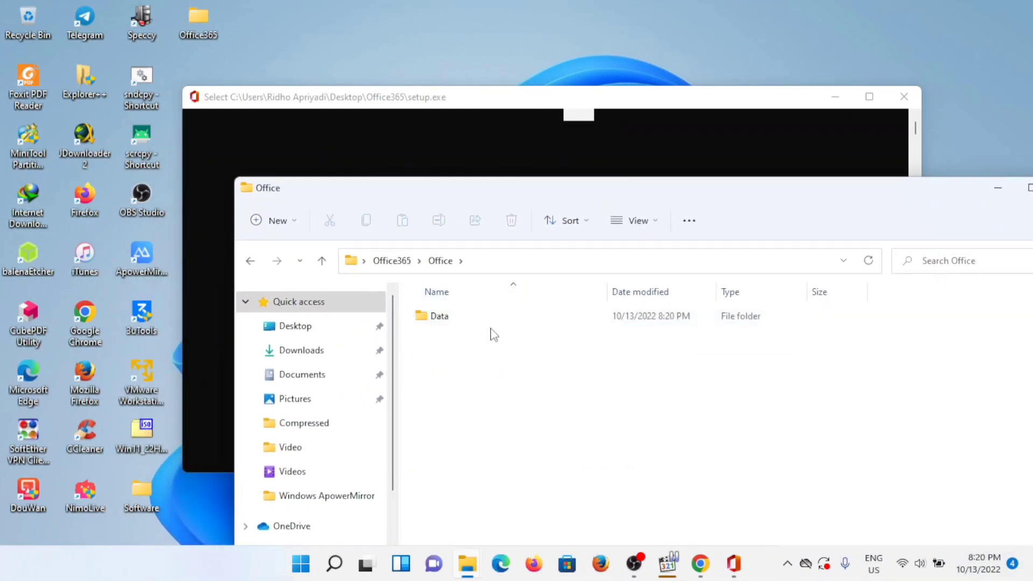
click(390, 260)
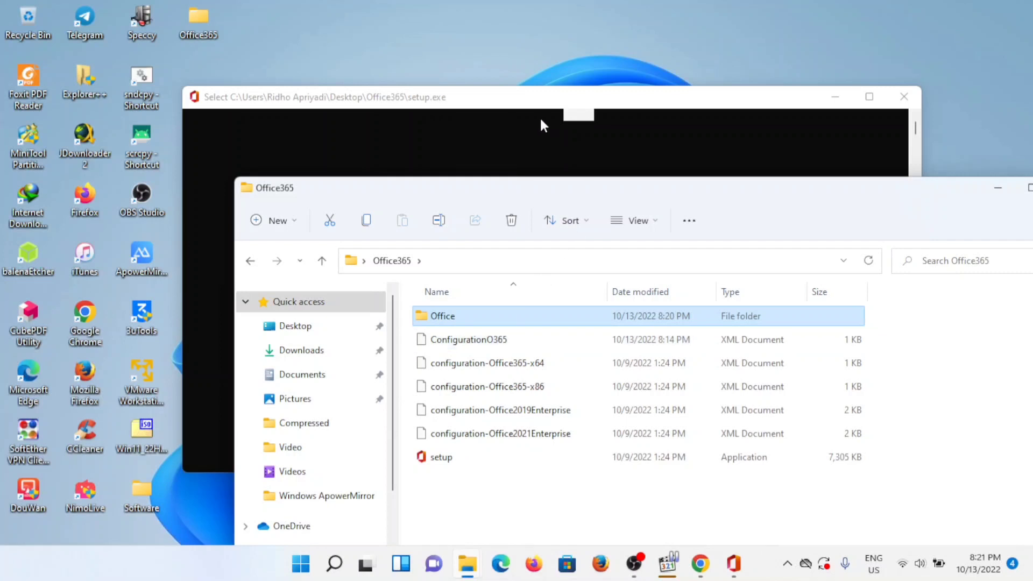
drag(541, 104, 436, 50)
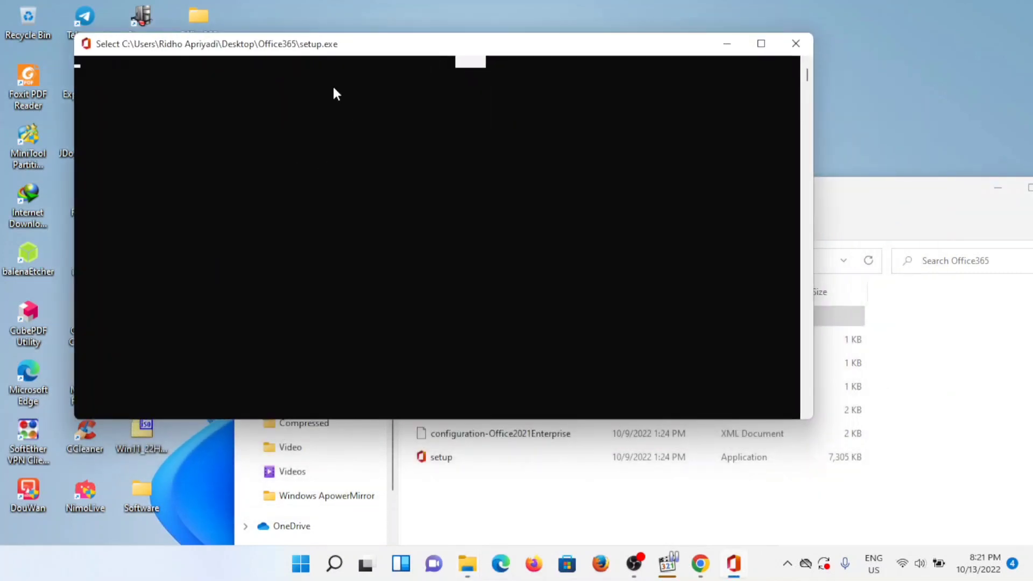
click(863, 208)
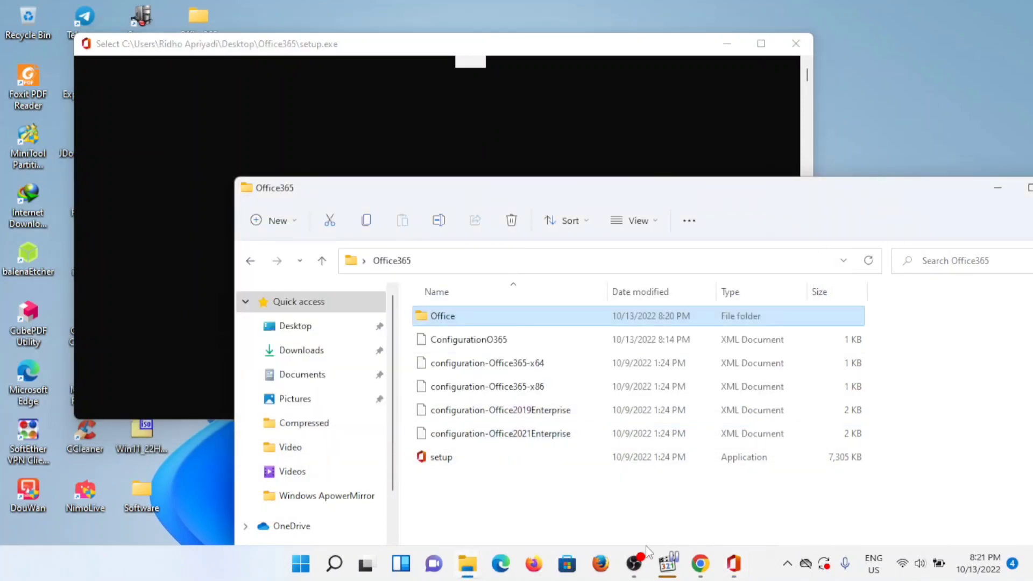